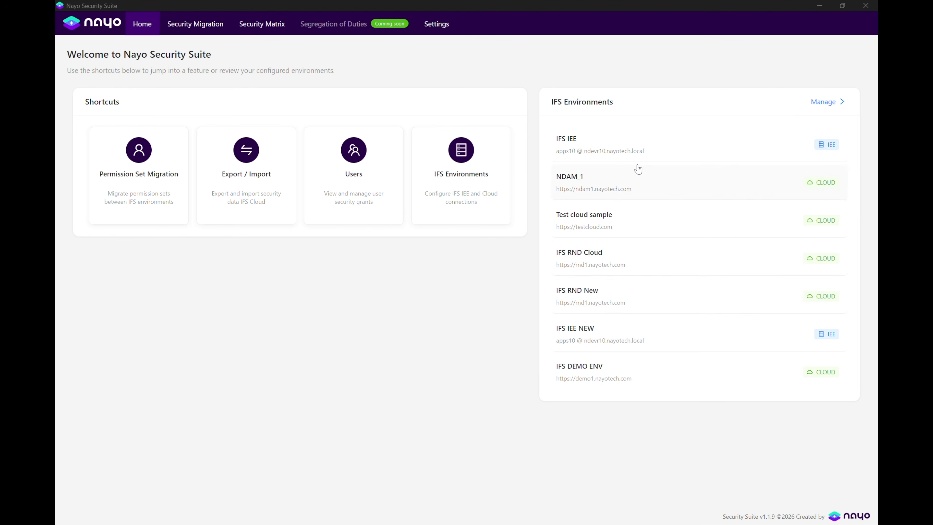
Start a new IFS environment named IFS IEE APP and enter its database username and password.
{"action": "left_click", "coordinate": [455, 163]}
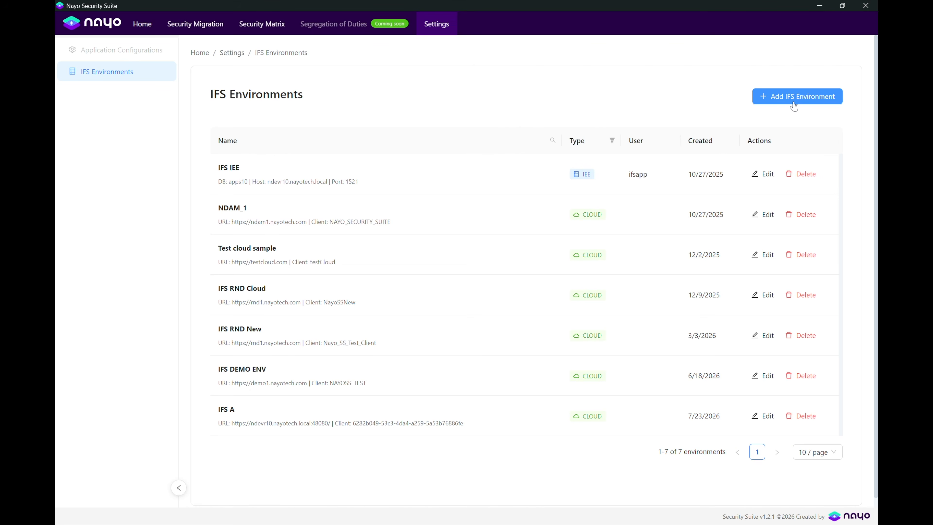
{"action": "left_click", "coordinate": [794, 103]}
{"action": "left_click", "coordinate": [366, 117]}
{"action": "type", "text": "IFS IEE APP"}
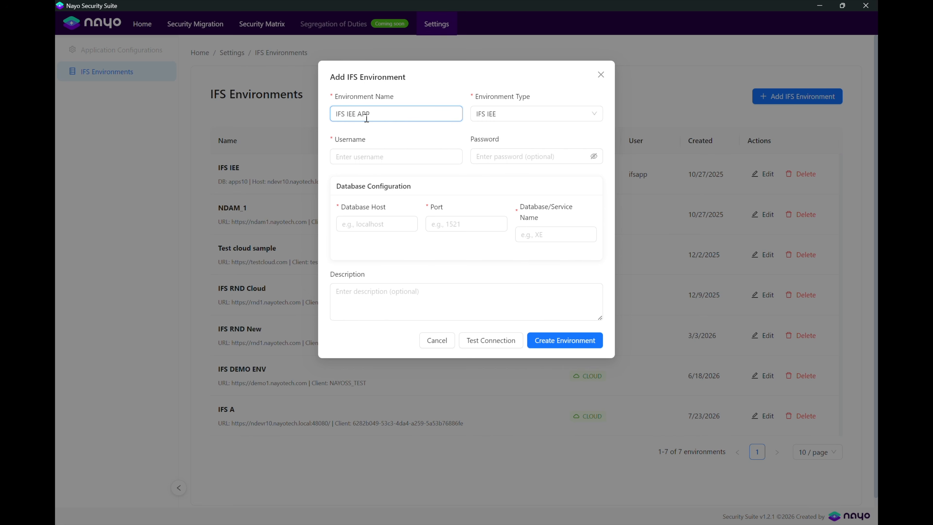
{"action": "left_click", "coordinate": [339, 156]}
{"action": "type", "text": "ifsapp"}
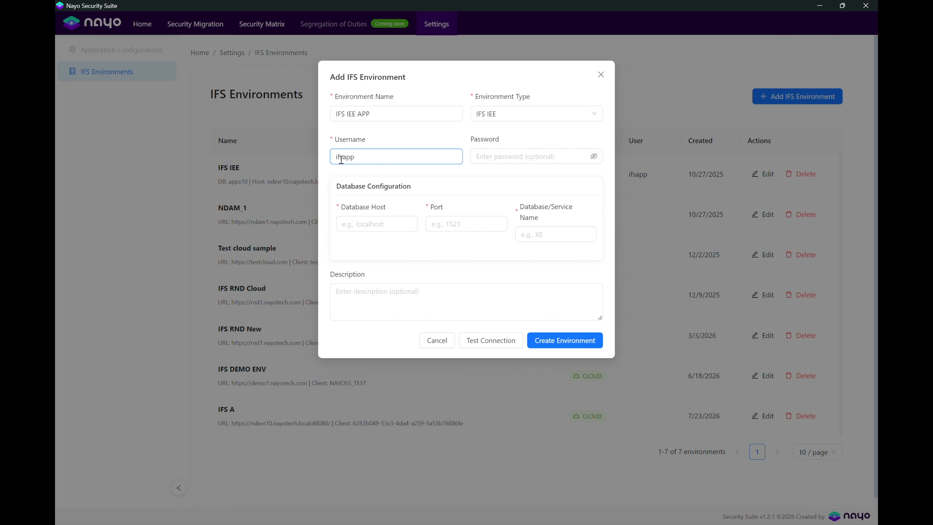
{"action": "left_click", "coordinate": [493, 156]}
{"action": "type", "text": "ifsapp"}
Set host ndevr10.nayotech.local, port 1521 and service apps10, test the connection, and save it.
{"action": "left_click", "coordinate": [341, 224]}
{"action": "type", "text": "ndevr10.nayotech.local"}
{"action": "left_click", "coordinate": [499, 223]}
{"action": "type", "text": "1521"}
{"action": "left_click", "coordinate": [531, 240]}
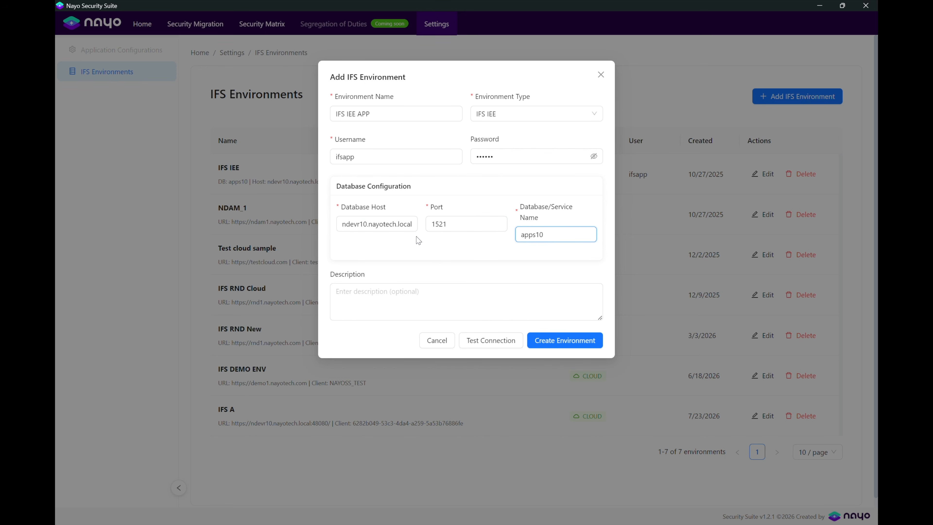
{"action": "left_click", "coordinate": [485, 340]}
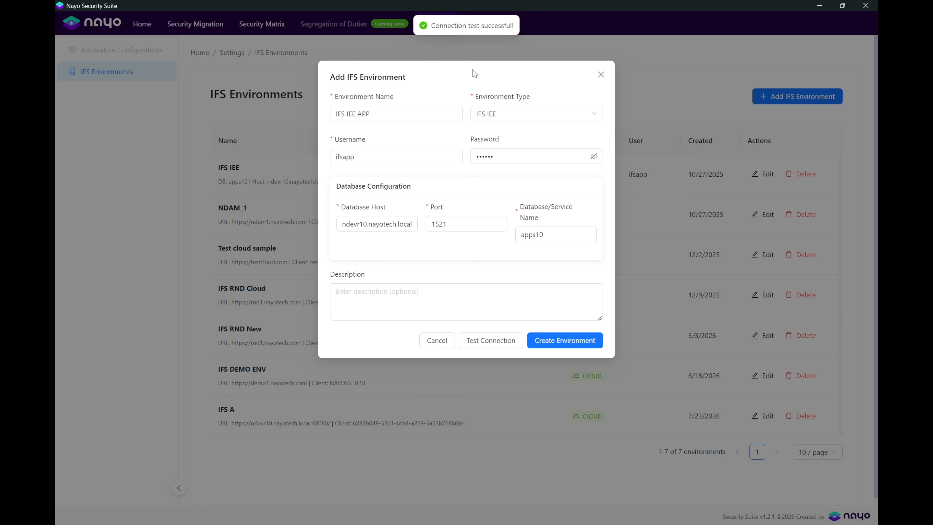
{"action": "left_click", "coordinate": [546, 342]}
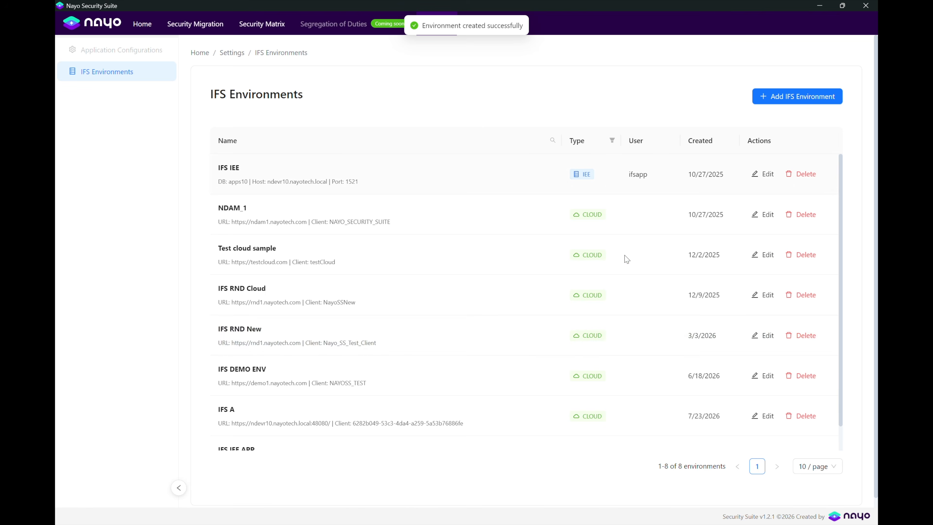
Review the environment list, discard a second new-environment form, and return to IFS Cloud.
{"action": "scroll", "coordinate": [630, 327], "scroll_direction": "down", "scroll_amount": 1}
{"action": "scroll", "coordinate": [479, 434], "scroll_direction": "up", "scroll_amount": 1}
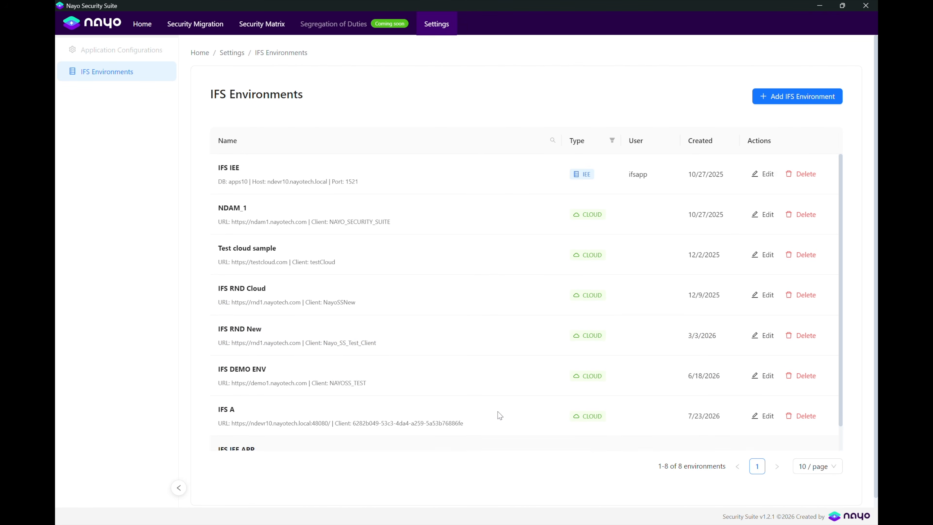
{"action": "left_click", "coordinate": [789, 96]}
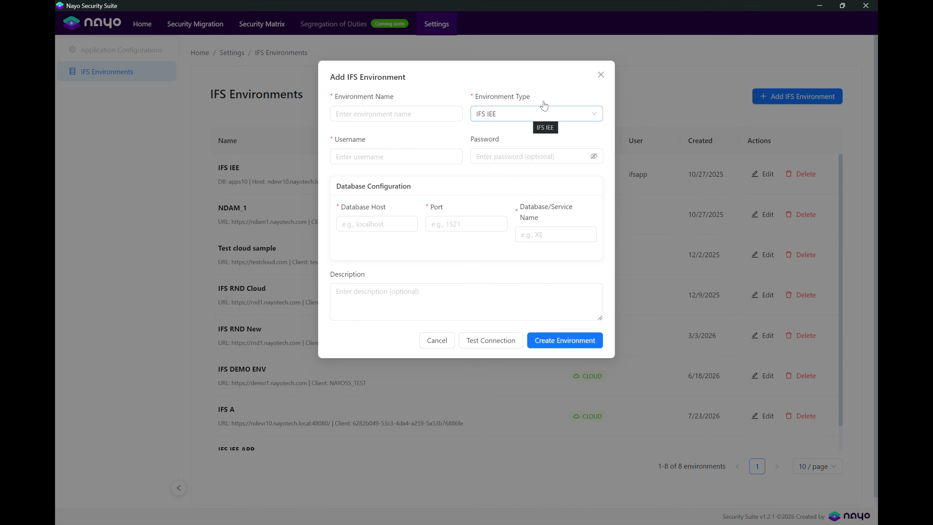
{"action": "left_click", "coordinate": [600, 75]}
{"action": "key", "text": "alt+Tab"}
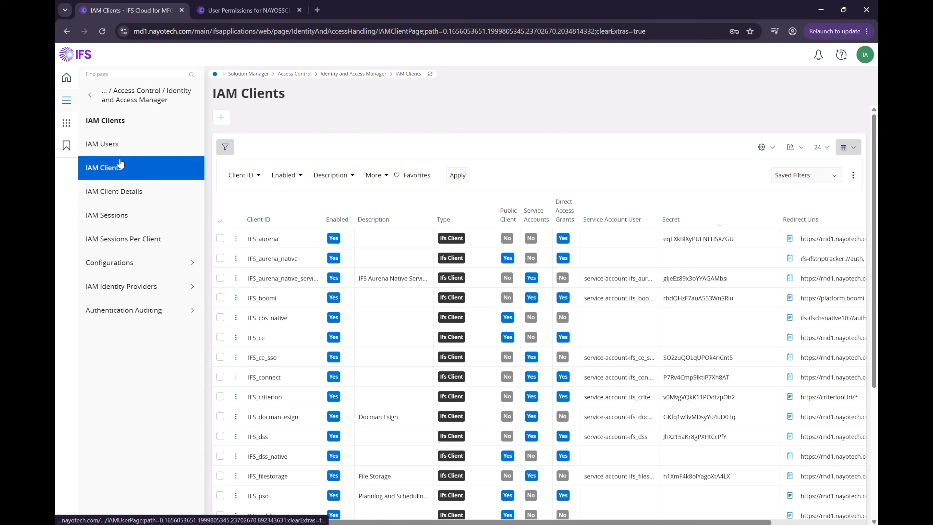
Create enabled IAM client NAYOSS_DEMO_CLIENT with service accounts, direct access grants and an IFS service user.
{"action": "left_click", "coordinate": [221, 118]}
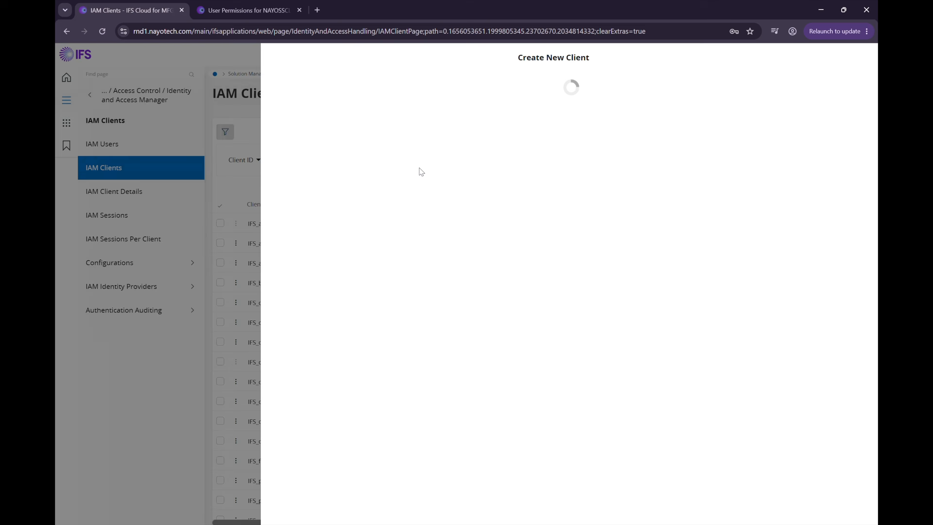
{"action": "left_click", "coordinate": [311, 116]}
{"action": "type", "text": "N"}
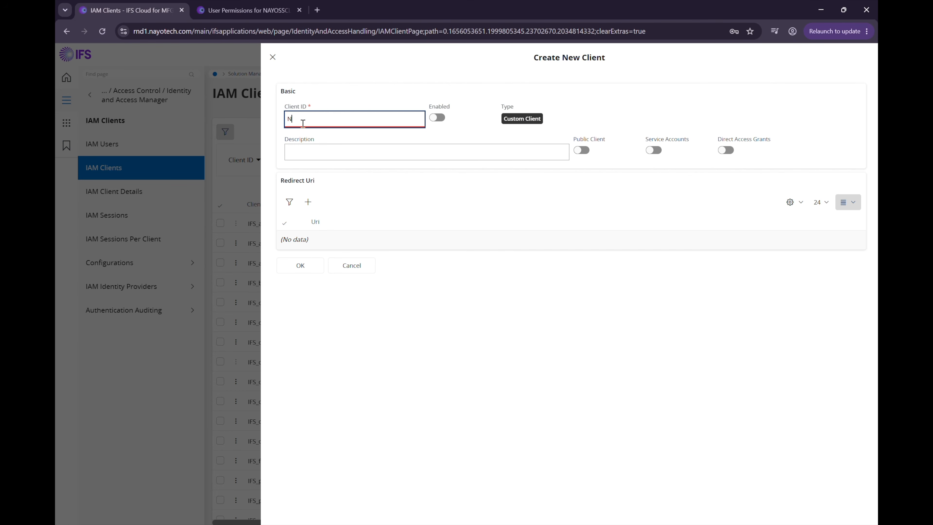
{"action": "type", "text": "AYOSS_DEMO_CLIENT"}
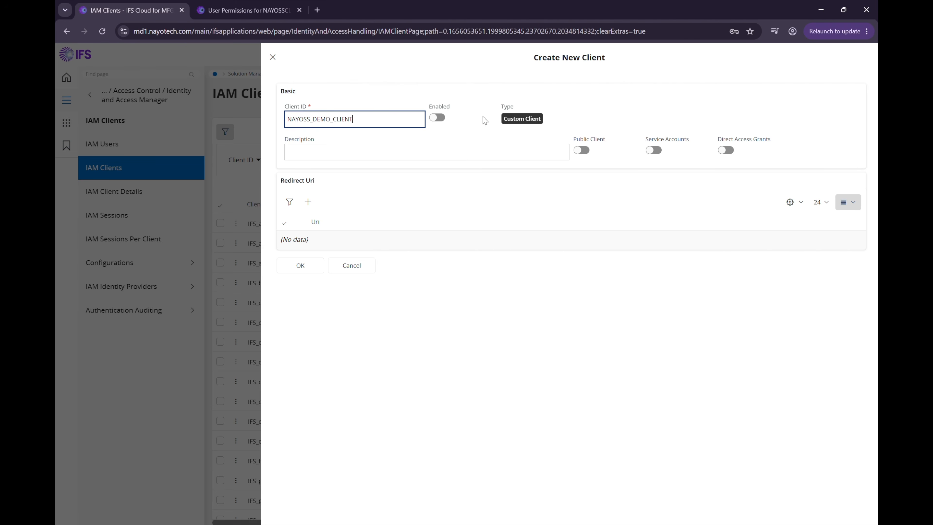
{"action": "left_click", "coordinate": [440, 118]}
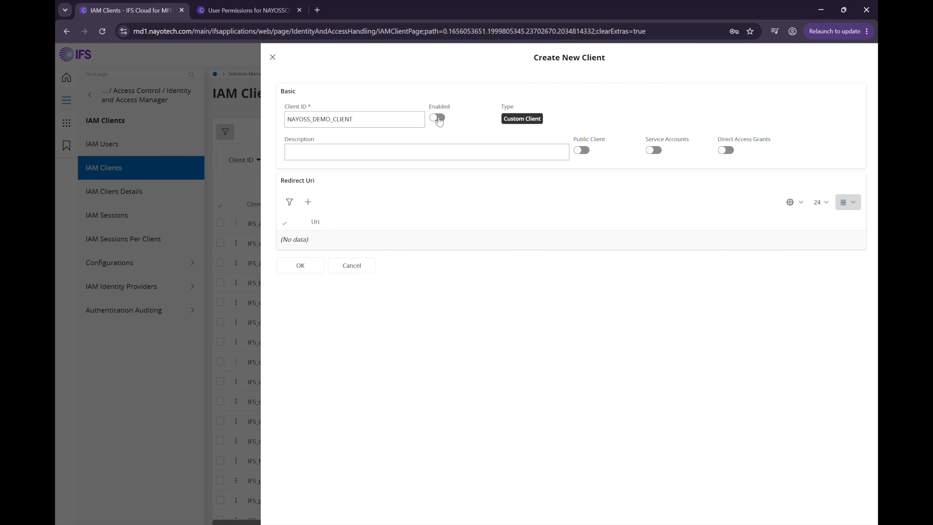
{"action": "left_click", "coordinate": [437, 117]}
{"action": "left_click", "coordinate": [652, 150]}
{"action": "left_click", "coordinate": [726, 151]}
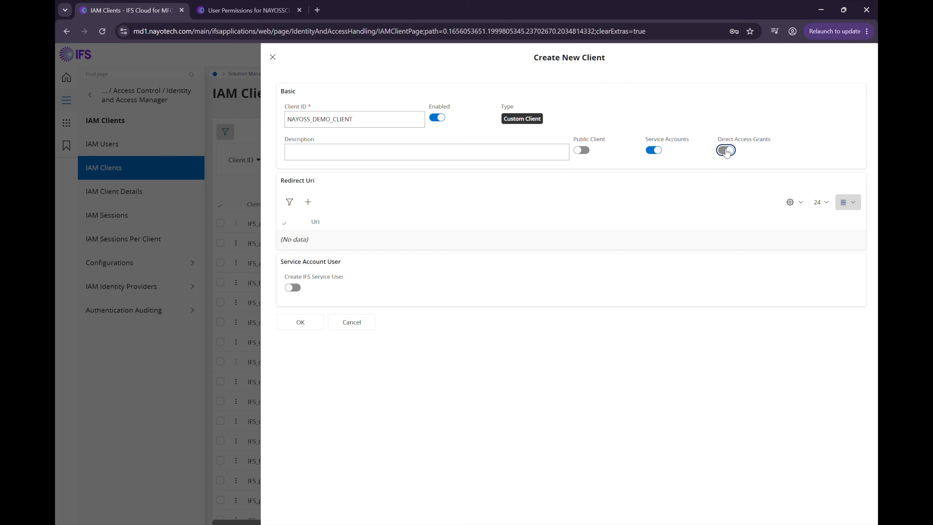
{"action": "left_click", "coordinate": [297, 287]}
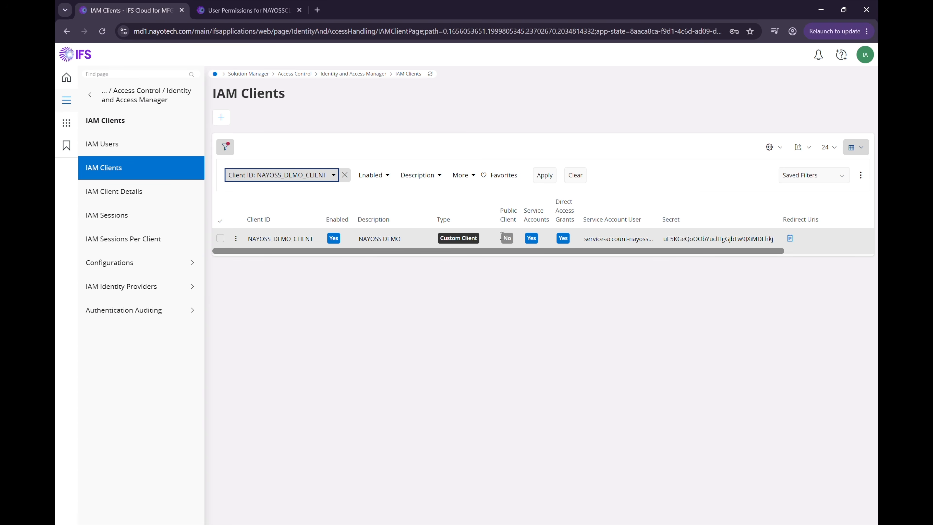
{"action": "double_click", "coordinate": [617, 240]}
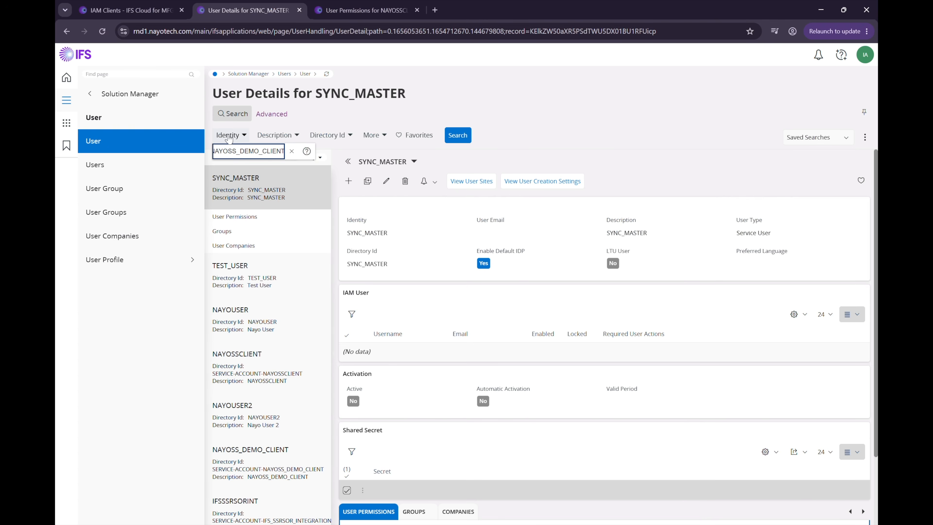
Open NAYOSS_DEMO_CLIENT's user permissions and review the projections granted by NAYOSS_ADMIN.
{"action": "left_click", "coordinate": [546, 135]}
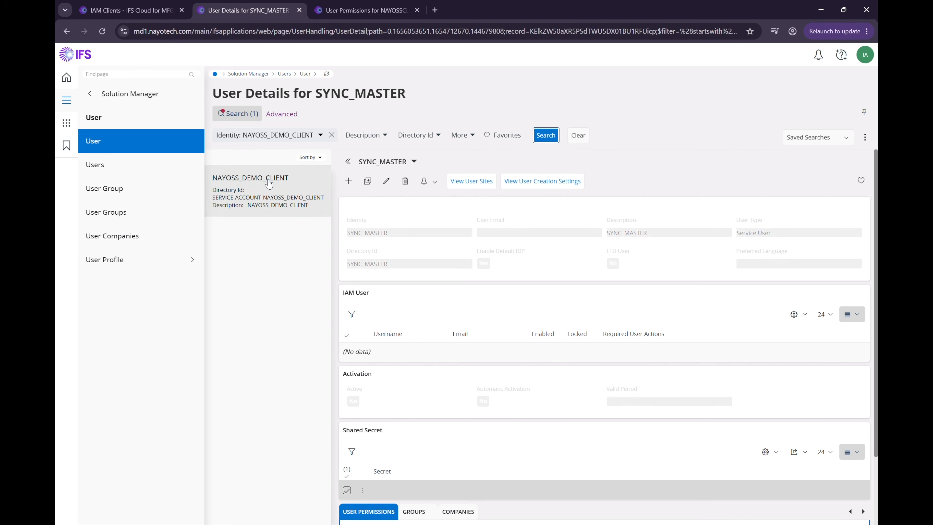
{"action": "left_click", "coordinate": [264, 189]}
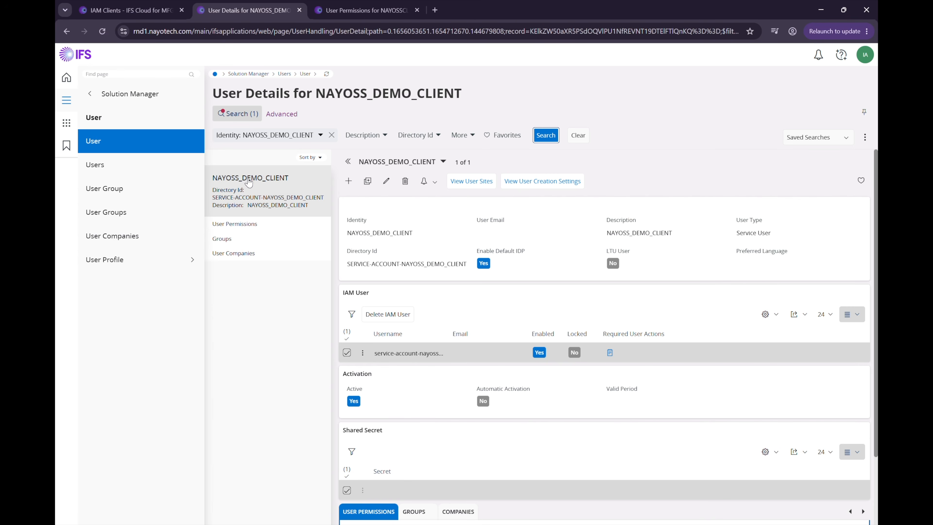
{"action": "left_click", "coordinate": [228, 220]}
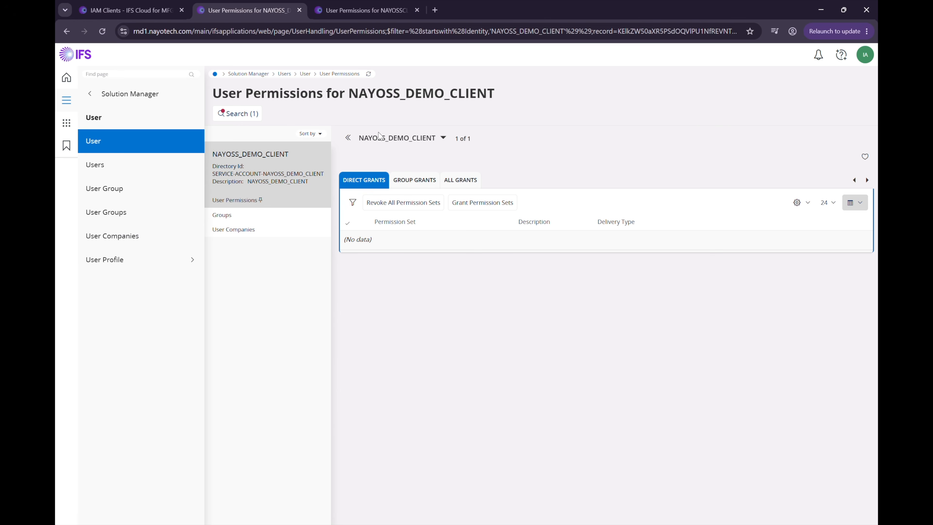
{"action": "left_click", "coordinate": [364, 10]}
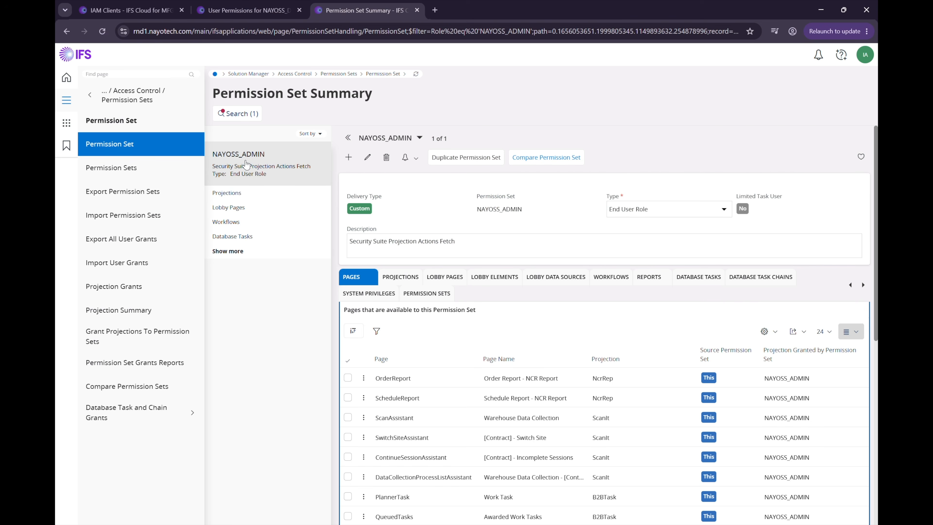
{"action": "left_click", "coordinate": [231, 195]}
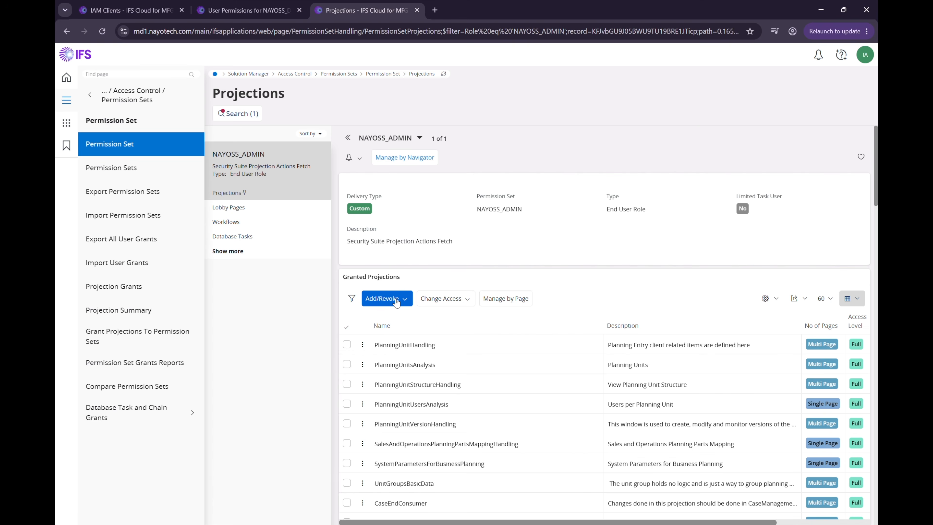
{"action": "scroll", "coordinate": [448, 354], "scroll_direction": "down", "scroll_amount": 2}
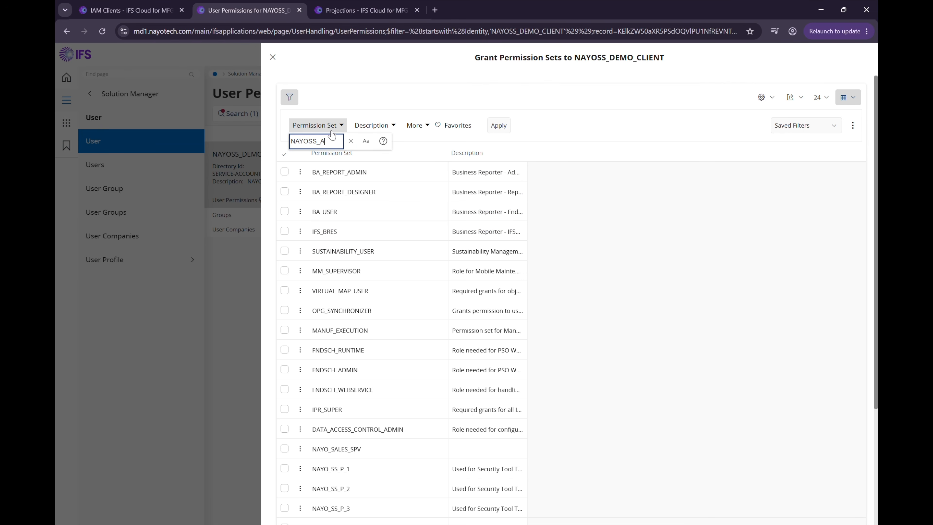
Select NAYOSS_ADMIN, FND_ADMIN and FND_WEBENDUSER_MAIN in the Grant Permission Sets list.
{"action": "key", "text": "Return"}
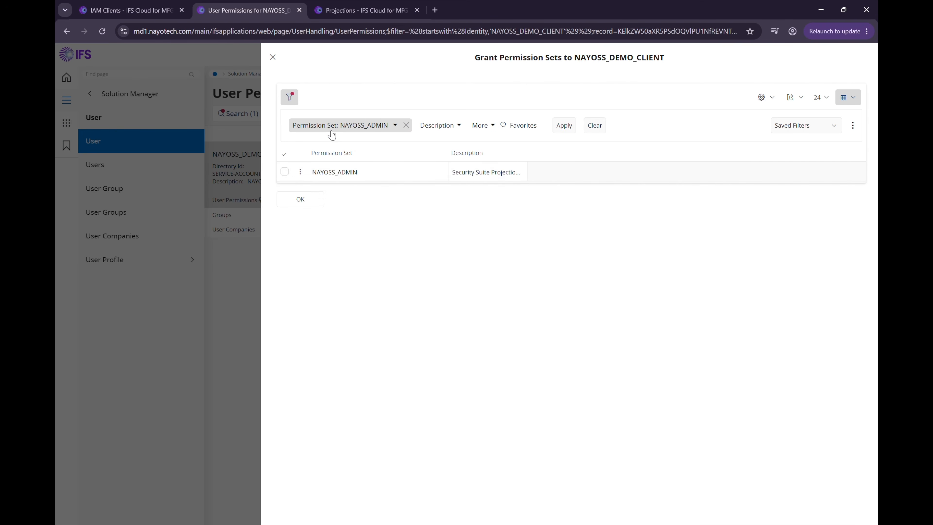
{"action": "left_click", "coordinate": [282, 172]}
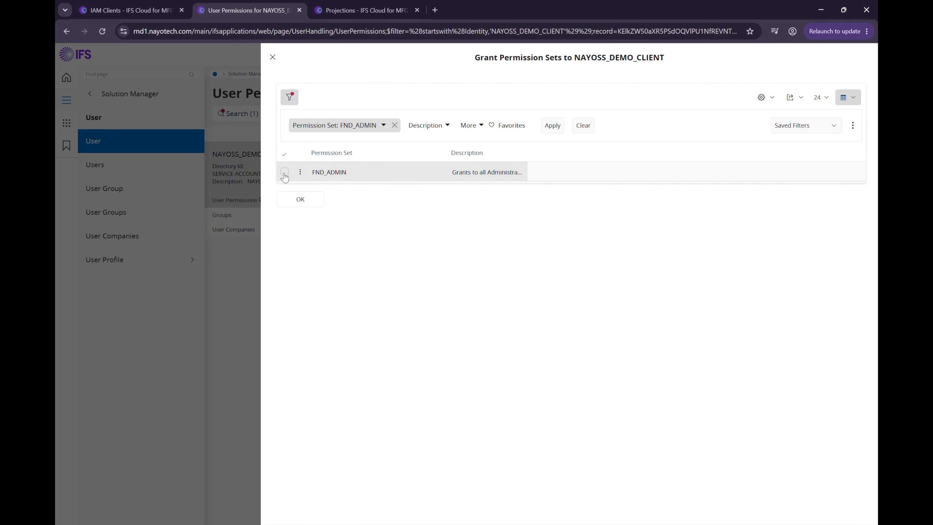
{"action": "left_click", "coordinate": [285, 172]}
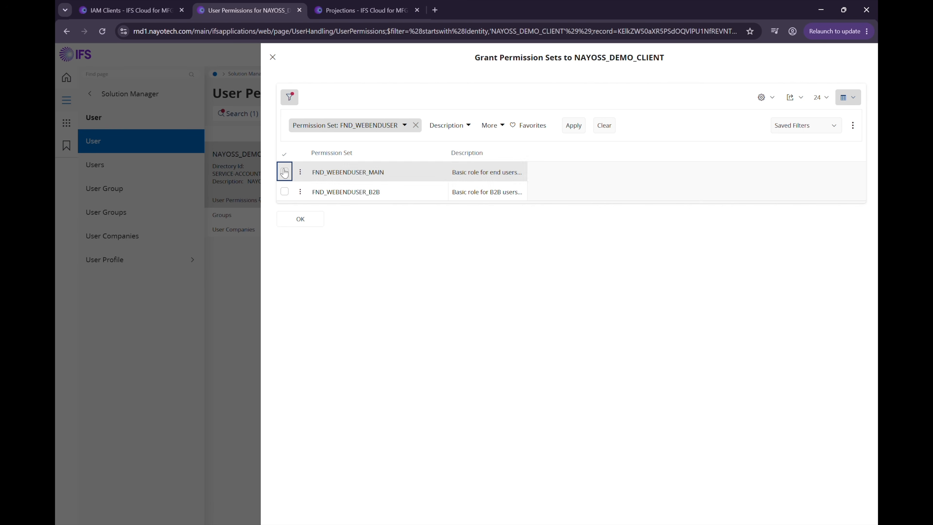
{"action": "left_click", "coordinate": [285, 172]}
Confirm granting the three permission sets to NAYOSS_DEMO_CLIENT.
{"action": "left_click", "coordinate": [300, 218]}
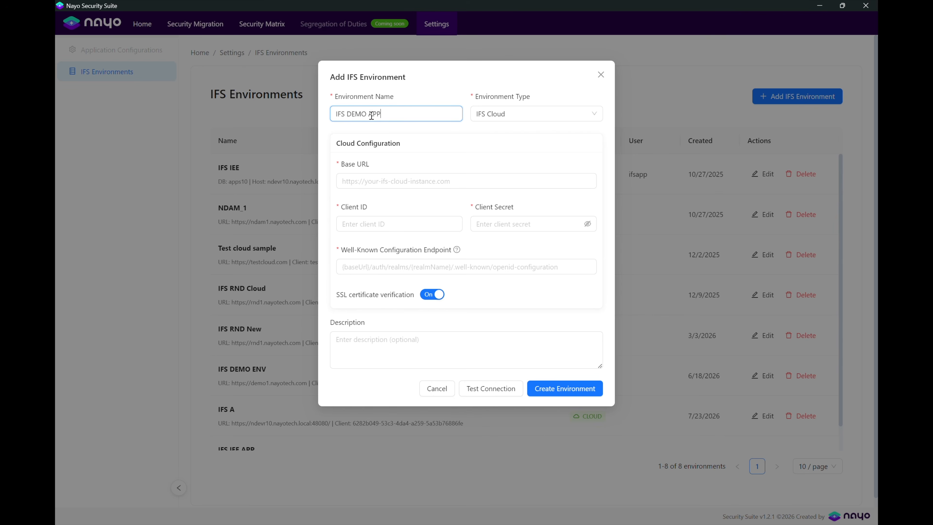
{"action": "mouse_move", "coordinate": [609, 523]}
{"action": "left_click", "coordinate": [708, 490]}
Copy the IFS Cloud site address into the IFS DEMO APP base URL field.
{"action": "left_click", "coordinate": [222, 31]}
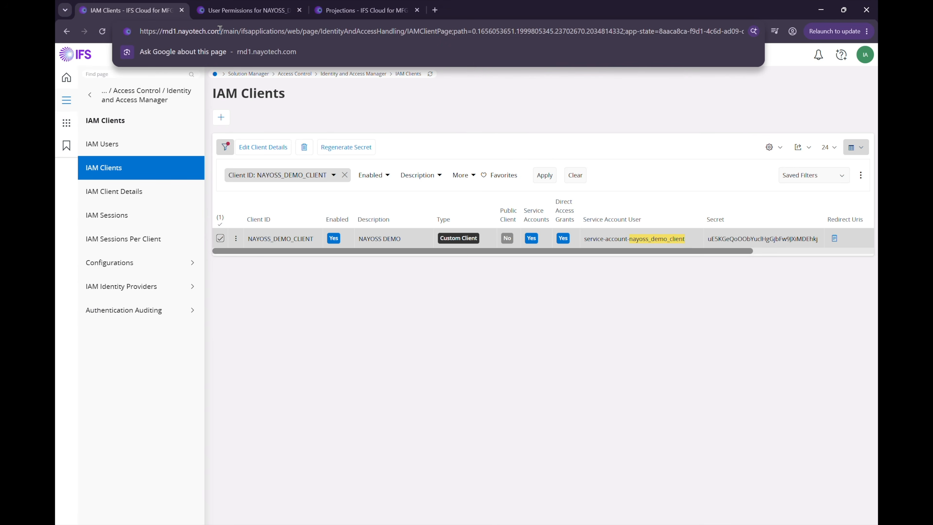
{"action": "left_click_drag", "start_coordinate": [222, 31], "coordinate": [131, 31]}
{"action": "key", "text": "ctrl+c"}
{"action": "key", "text": "alt+Tab"}
{"action": "left_click", "coordinate": [358, 180]}
{"action": "key", "text": "ctrl+v"}
Fill in client ID NAYOSS_DEMO_CLIENT copied from the IAM client list.
{"action": "left_click", "coordinate": [362, 225]}
{"action": "key", "text": "alt+Tab"}
{"action": "double_click", "coordinate": [279, 238]}
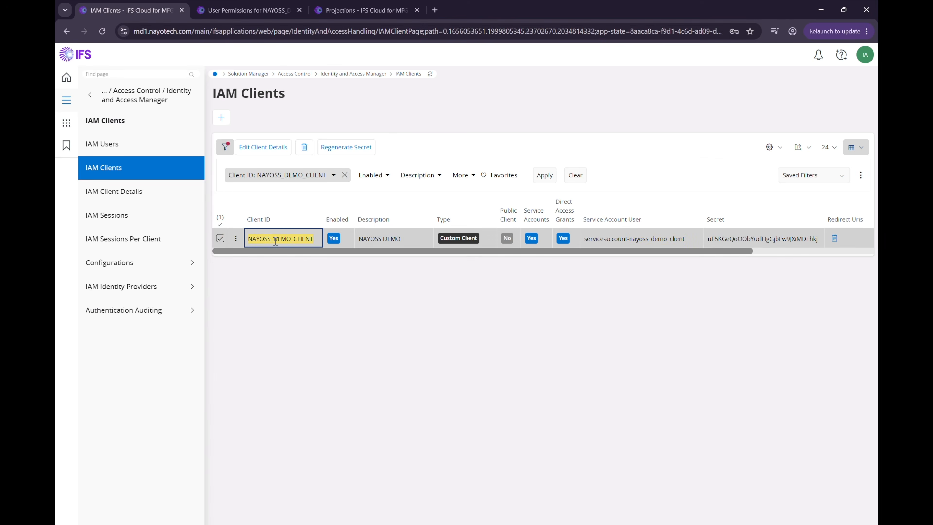
{"action": "key", "text": "ctrl+c"}
{"action": "key", "text": "alt+Tab"}
{"action": "key", "text": "ctrl+v"}
Paste the client secret from IFS Cloud, then open the PseudoCodesHandling API actions in API Explorer.
{"action": "key", "text": "alt+Tab"}
{"action": "double_click", "coordinate": [740, 238]}
{"action": "key", "text": "ctrl+c"}
{"action": "key", "text": "alt+Tab"}
{"action": "left_click", "coordinate": [511, 226]}
{"action": "key", "text": "ctrl+v"}
{"action": "left_click", "coordinate": [371, 272]}
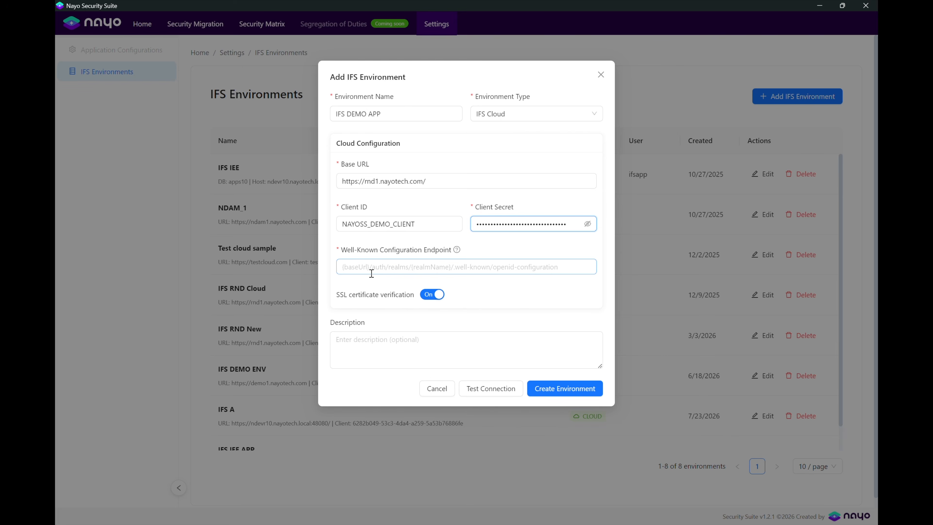
{"action": "key", "text": "alt+Tab"}
{"action": "left_click", "coordinate": [252, 190]}
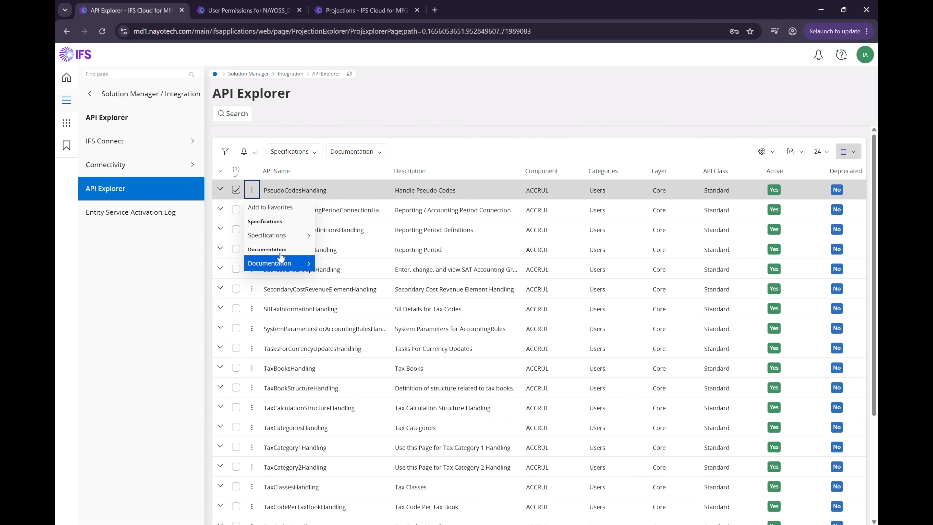
Find 'OpenIDCon' in the PseudoCodesHandling OpenAPI v3 spec and copy the openid-configuration URL.
{"action": "left_click", "coordinate": [308, 235]}
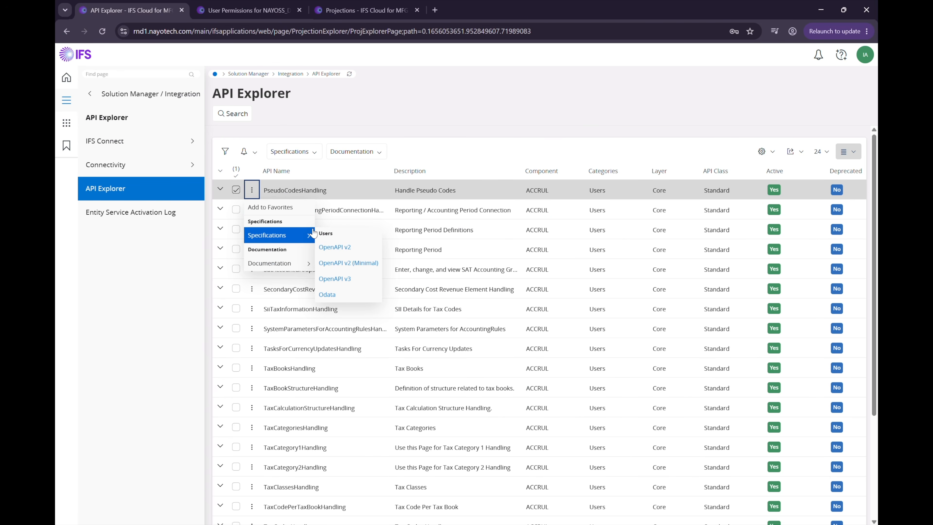
{"action": "left_click", "coordinate": [323, 283]}
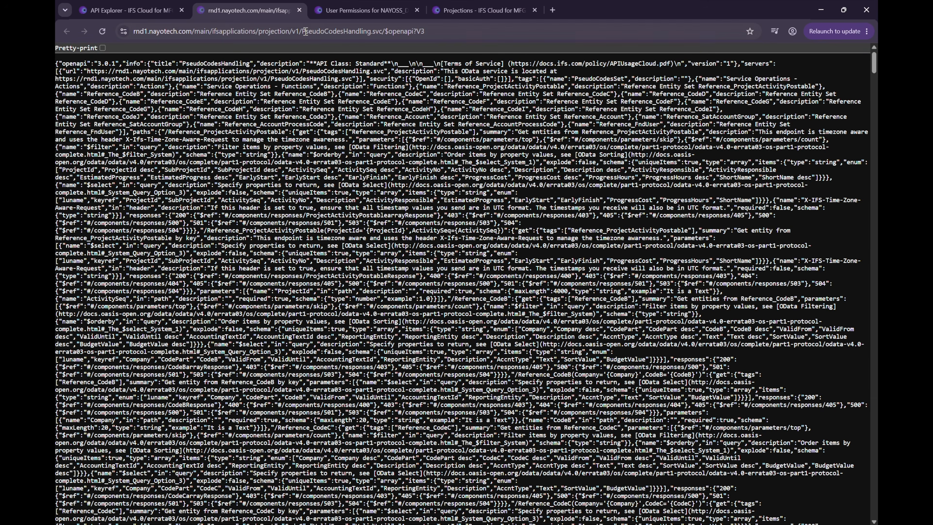
{"action": "left_click", "coordinate": [102, 48]}
{"action": "key", "text": "ctrl+f"}
{"action": "type", "text": "Open"}
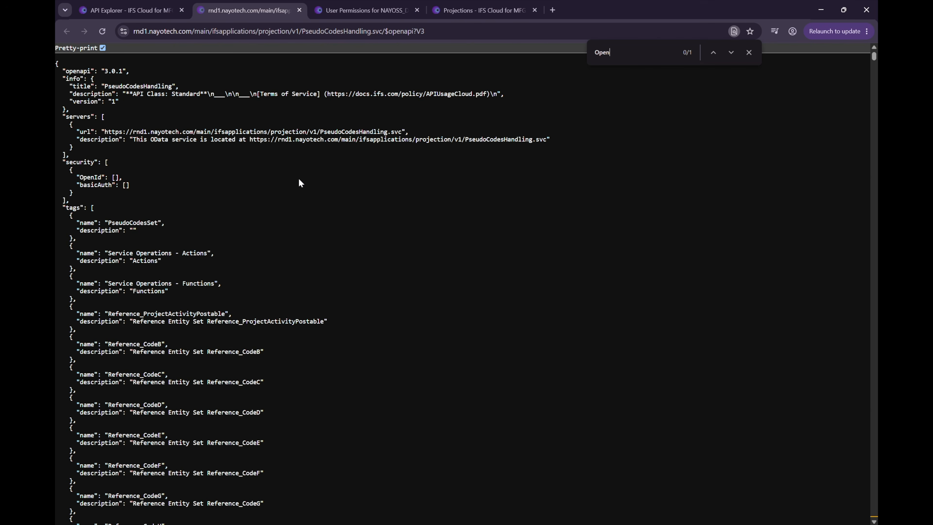
{"action": "type", "text": "IDCon"}
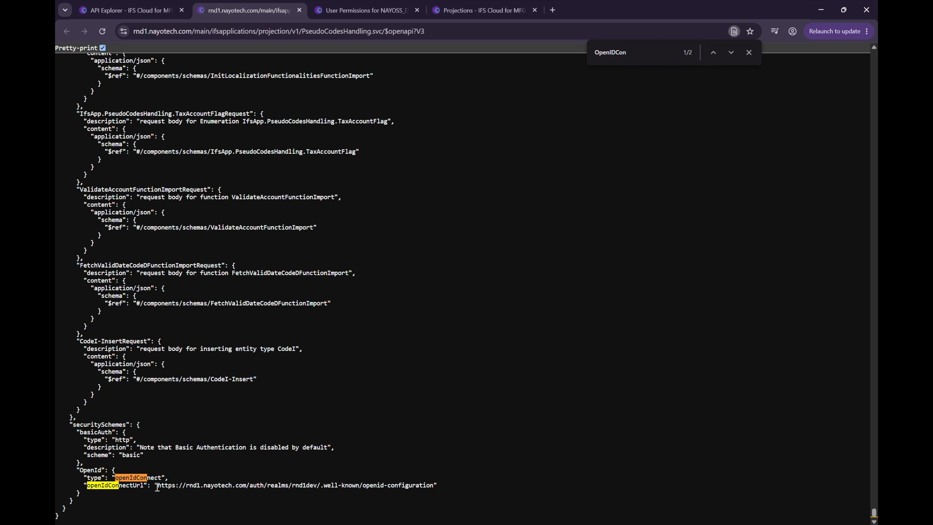
{"action": "left_click_drag", "start_coordinate": [157, 486], "coordinate": [431, 485]}
{"action": "key", "text": "alt+Tab"}
{"action": "left_click", "coordinate": [360, 265]}
Paste the well-known OpenID endpoint, keep SSL verification on, test the connection, and create IFS DEMO APP.
{"action": "key", "text": "ctrl+v"}
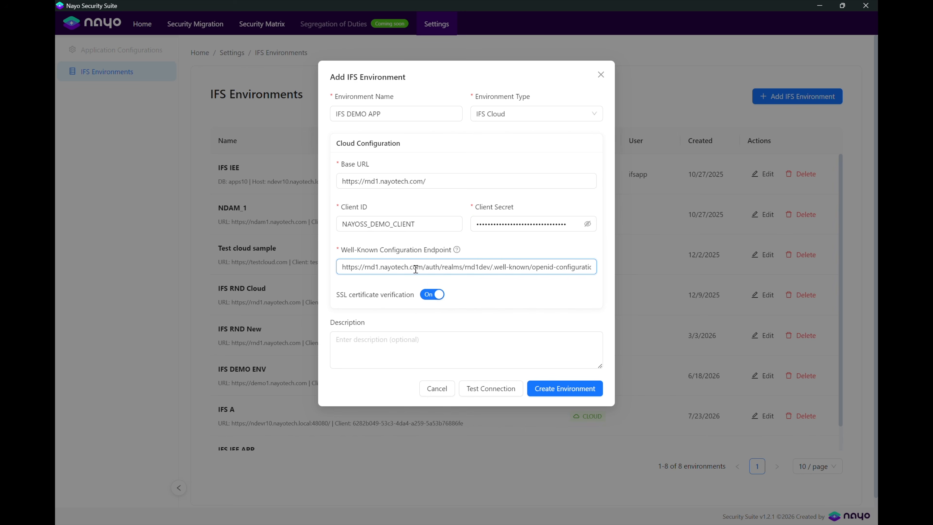
{"action": "left_click", "coordinate": [427, 296]}
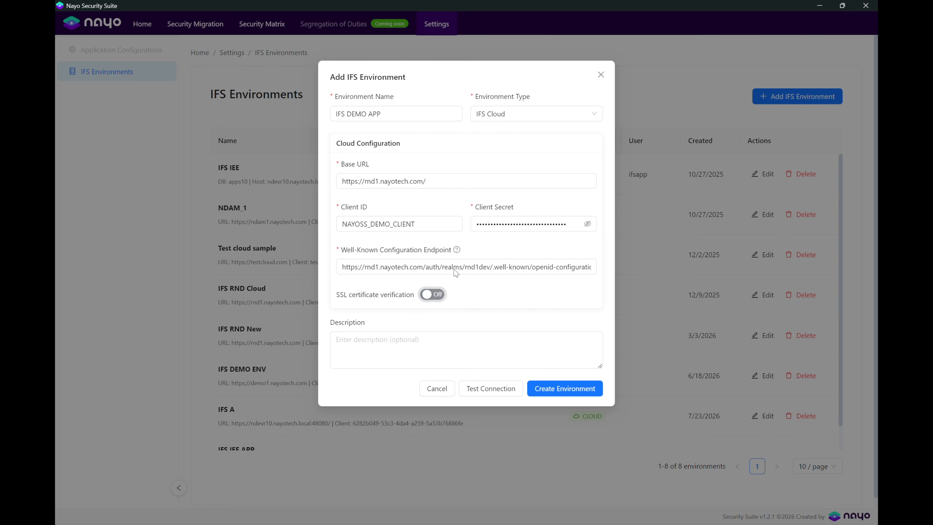
{"action": "left_click", "coordinate": [429, 296]}
{"action": "left_click", "coordinate": [489, 390]}
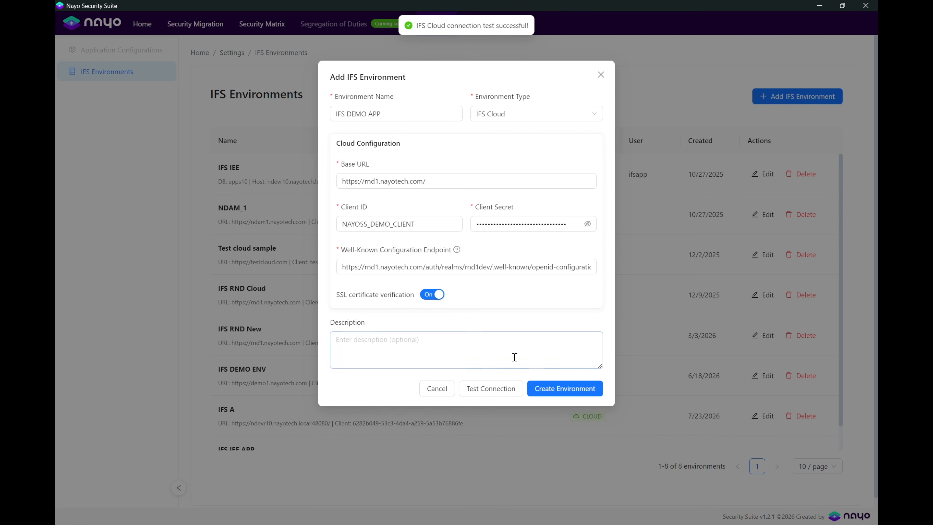
{"action": "left_click", "coordinate": [549, 395]}
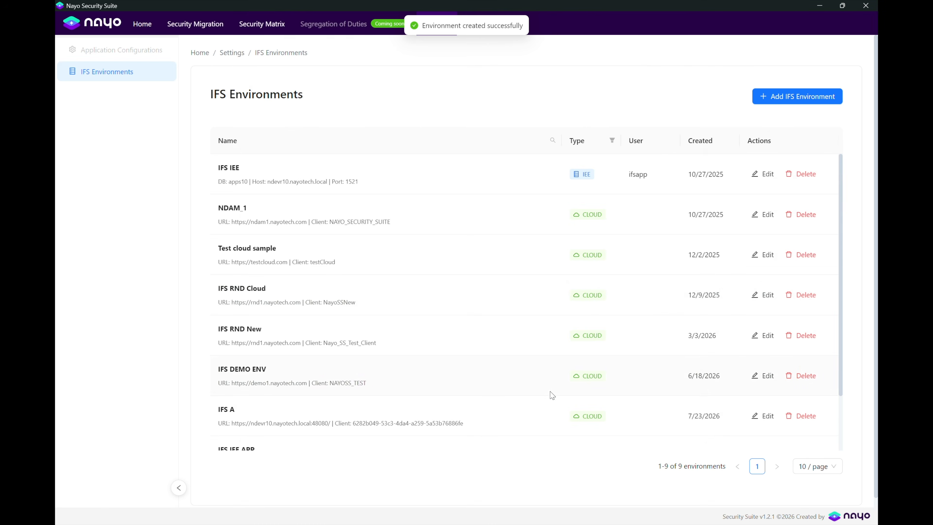
Scroll down the Permission Set Migration wizard's Define Env step.
{"action": "scroll", "coordinate": [599, 294], "scroll_direction": "down", "scroll_amount": 2}
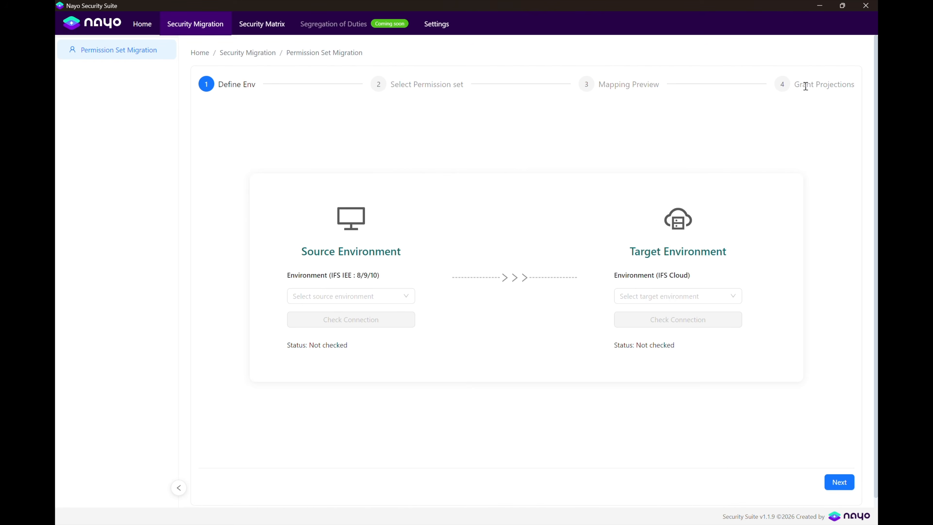
Pick source IFS IEE (apps10) and target IFS RND Cloud, verify the connections, and continue.
{"action": "left_click", "coordinate": [342, 296]}
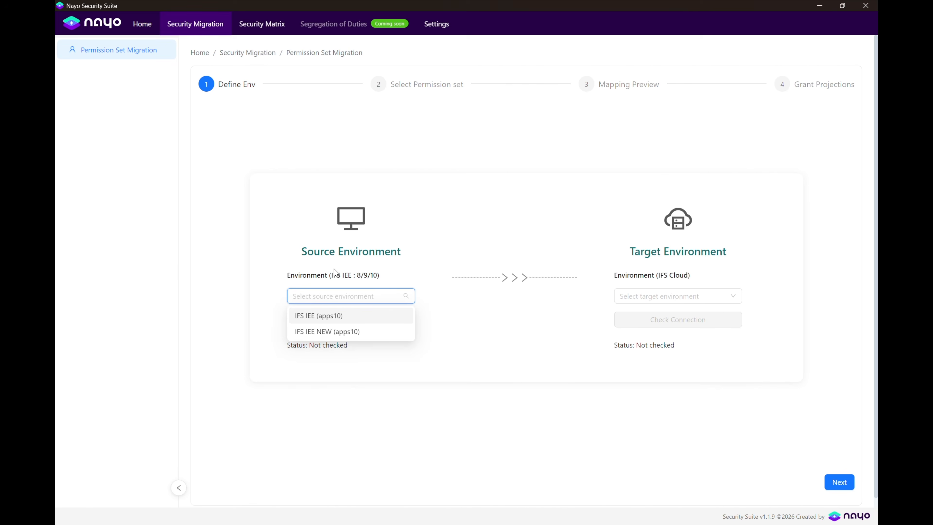
{"action": "left_click", "coordinate": [319, 322]}
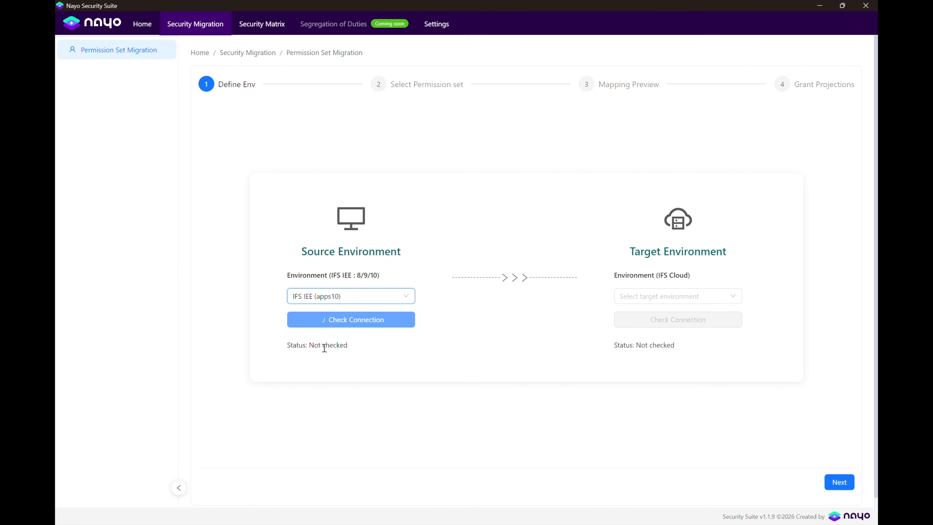
{"action": "left_click", "coordinate": [351, 324]}
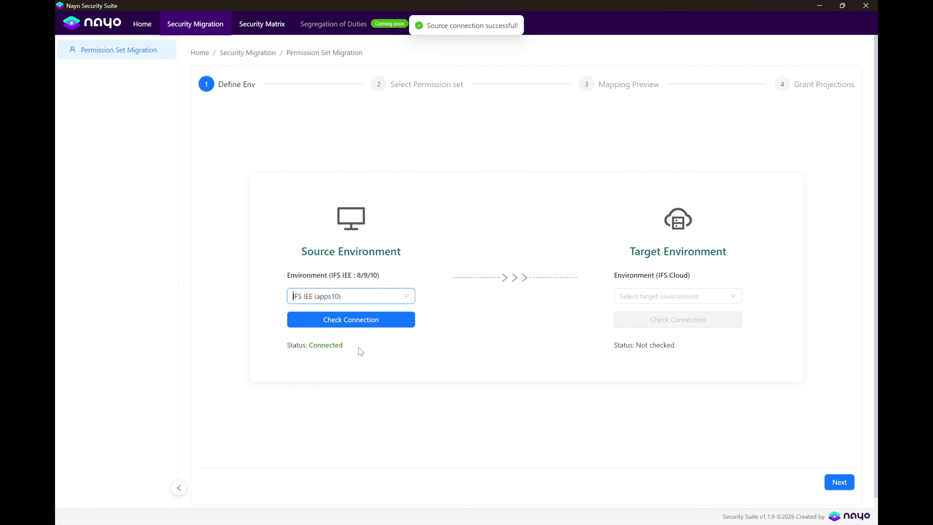
{"action": "left_click", "coordinate": [672, 295]}
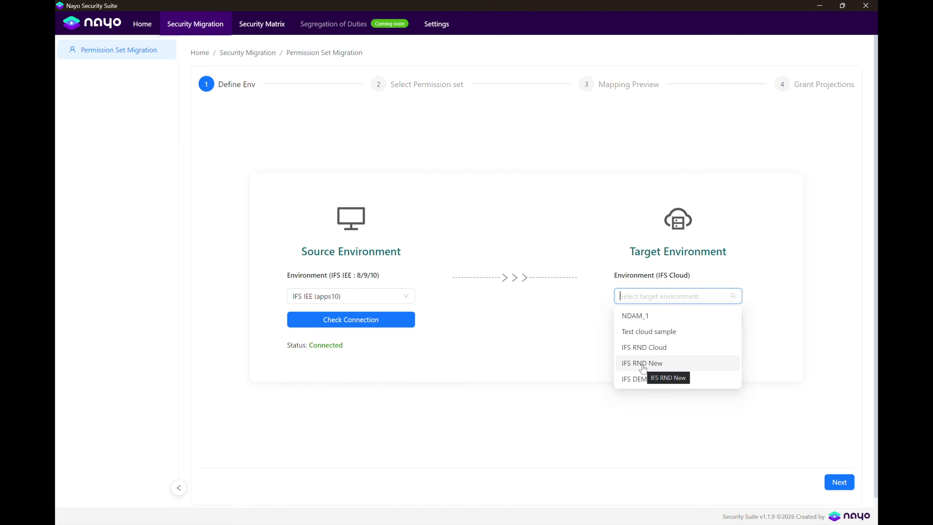
{"action": "left_click", "coordinate": [638, 347]}
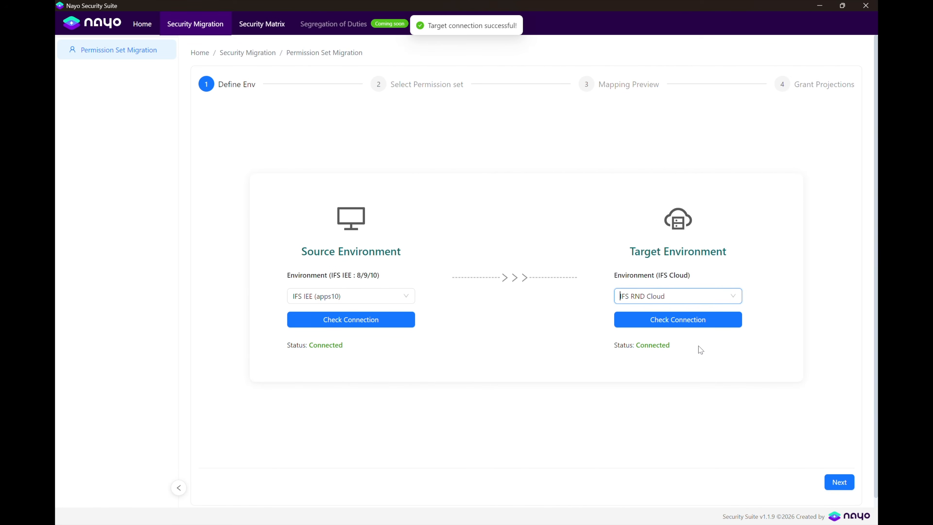
{"action": "left_click", "coordinate": [839, 482]}
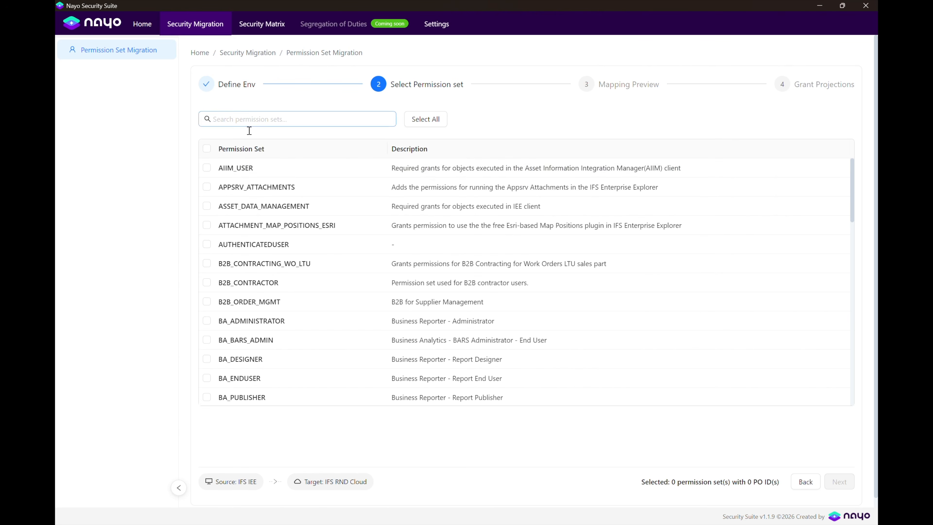
Filter permission sets by 'Nayo', select NAYO_PURCHASE and NAYO_SALES, and continue to Mapping Preview.
{"action": "scroll", "coordinate": [301, 267], "scroll_direction": "down", "scroll_amount": 10}
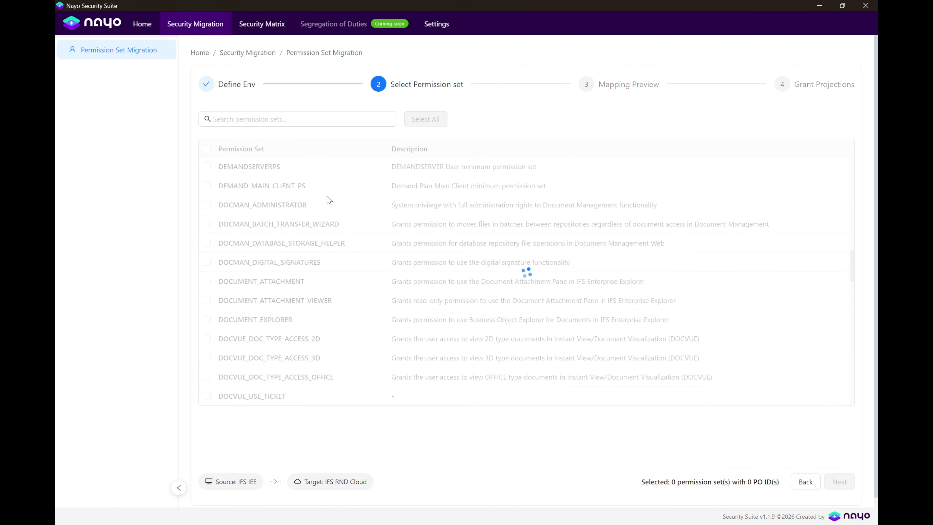
{"action": "left_click", "coordinate": [254, 118]}
{"action": "type", "text": "Nayo"}
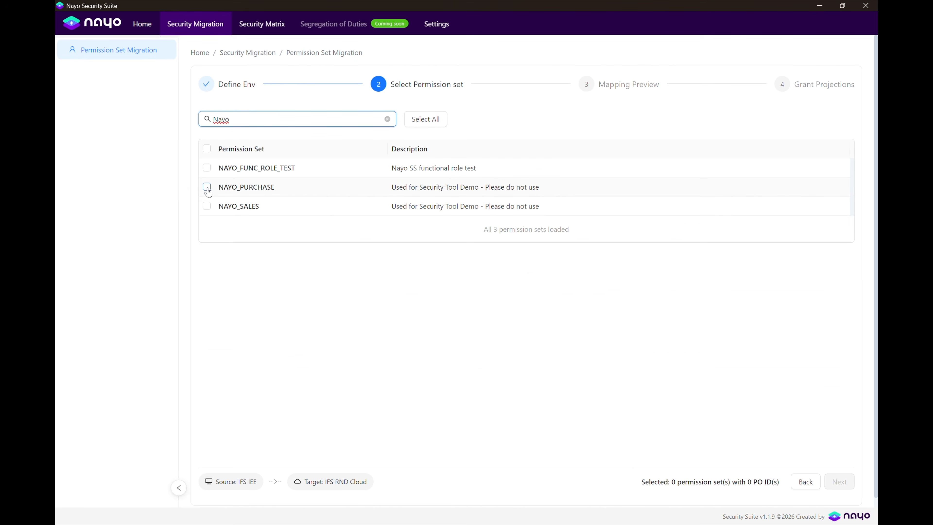
{"action": "left_click", "coordinate": [206, 187]}
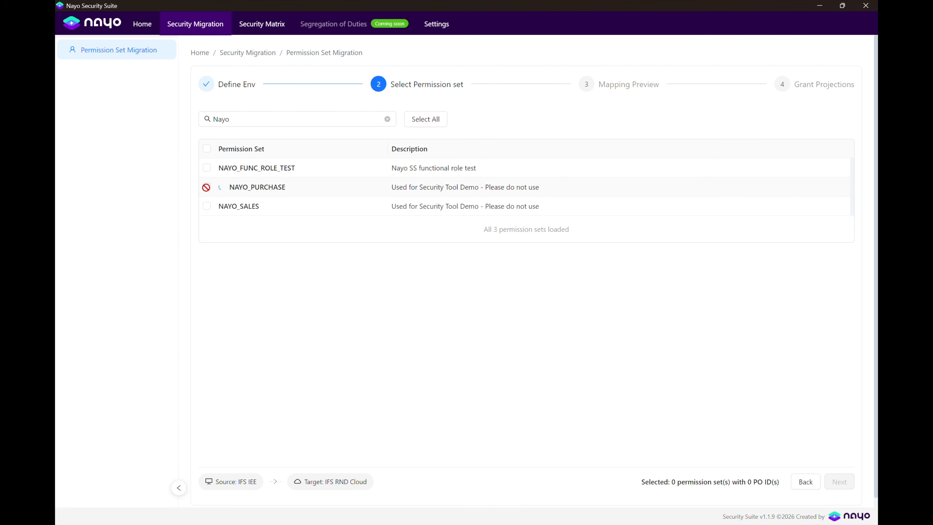
{"action": "left_click", "coordinate": [207, 206]}
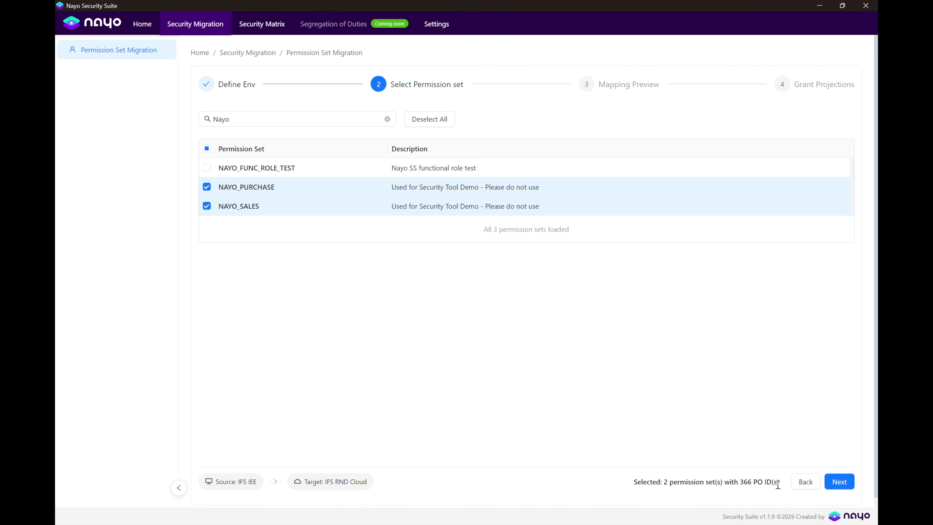
{"action": "left_click", "coordinate": [832, 482]}
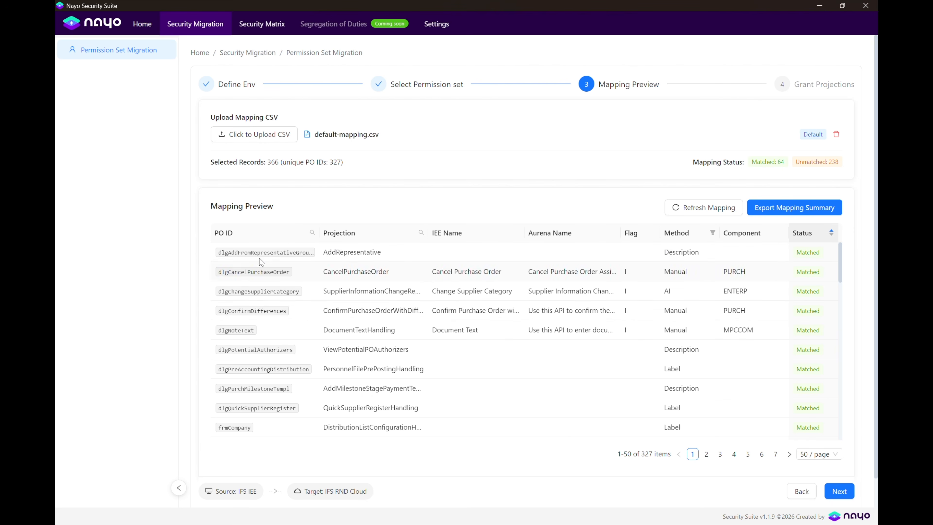
Highlight the Projection column heading and the first row's Method value in the mapping preview.
{"action": "left_click_drag", "start_coordinate": [327, 238], "coordinate": [363, 235]}
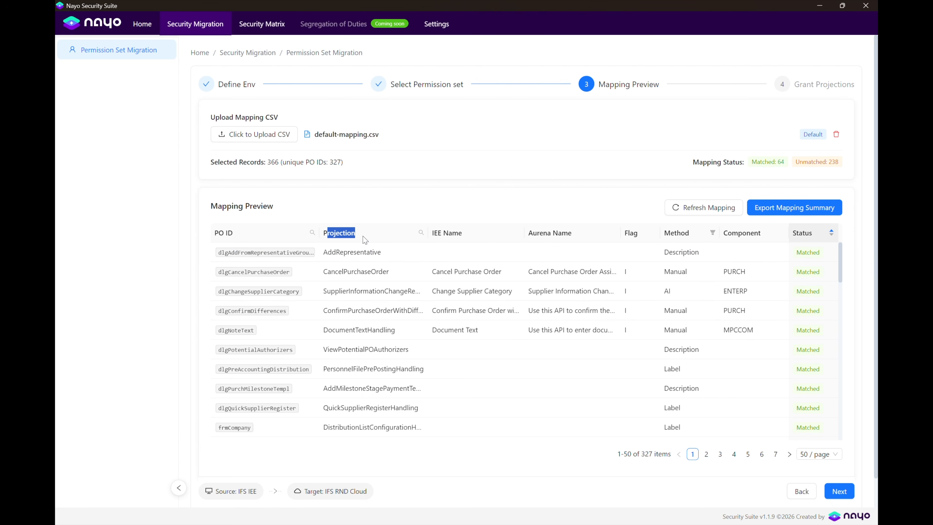
{"action": "left_click", "coordinate": [535, 263]}
{"action": "left_click_drag", "start_coordinate": [671, 252], "coordinate": [695, 253]}
{"action": "left_click", "coordinate": [665, 278]}
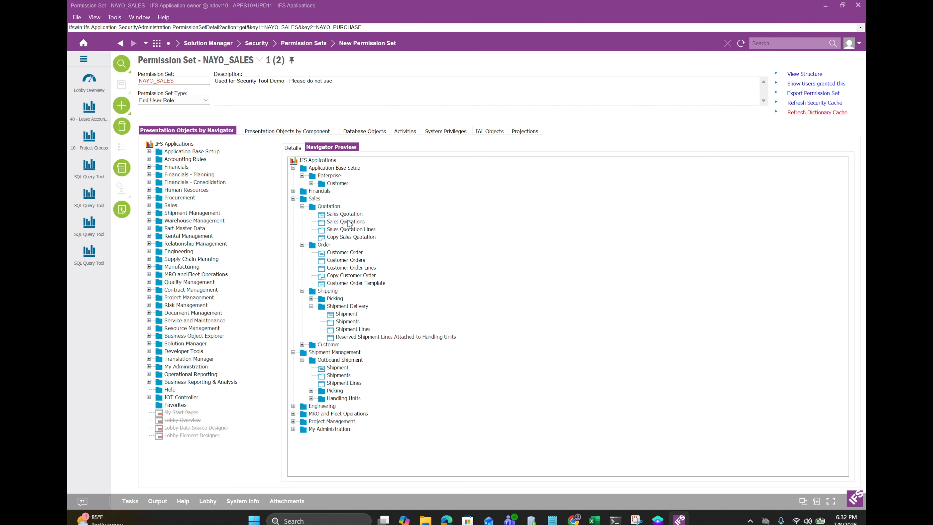
Switch the loaded IEE permission set from NAYO_SALES to NAYO_PURCHASE.
{"action": "left_click", "coordinate": [257, 61]}
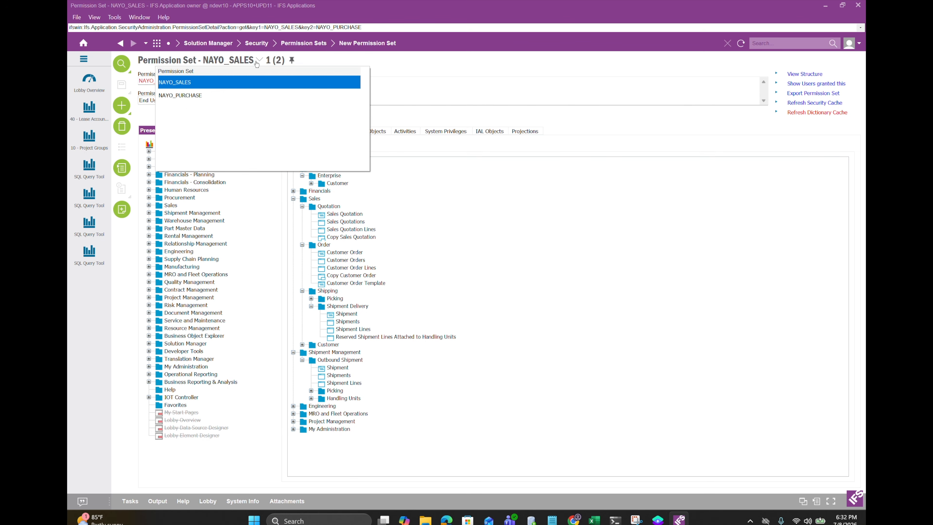
{"action": "left_click", "coordinate": [185, 96]}
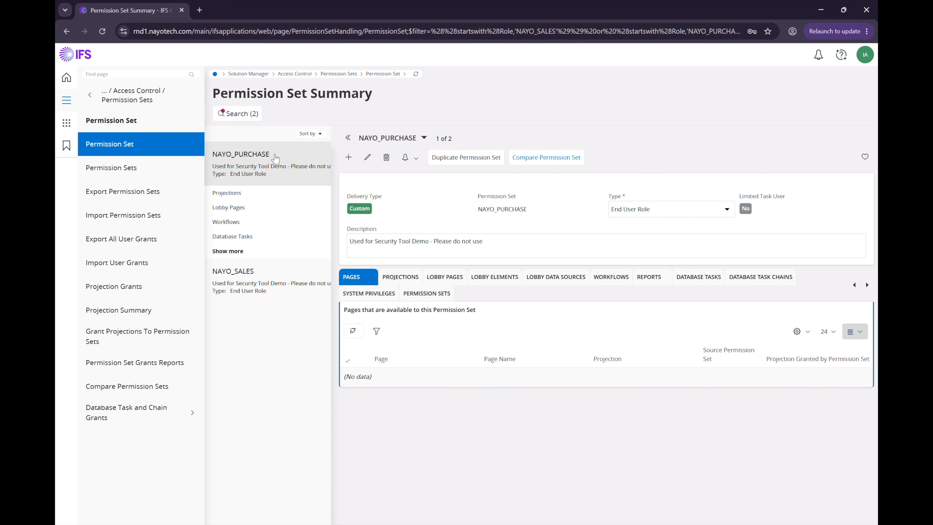
Check the granted projections of NAYO_PURCHASE and NAYO_SALES in IFS Cloud.
{"action": "left_click", "coordinate": [226, 193]}
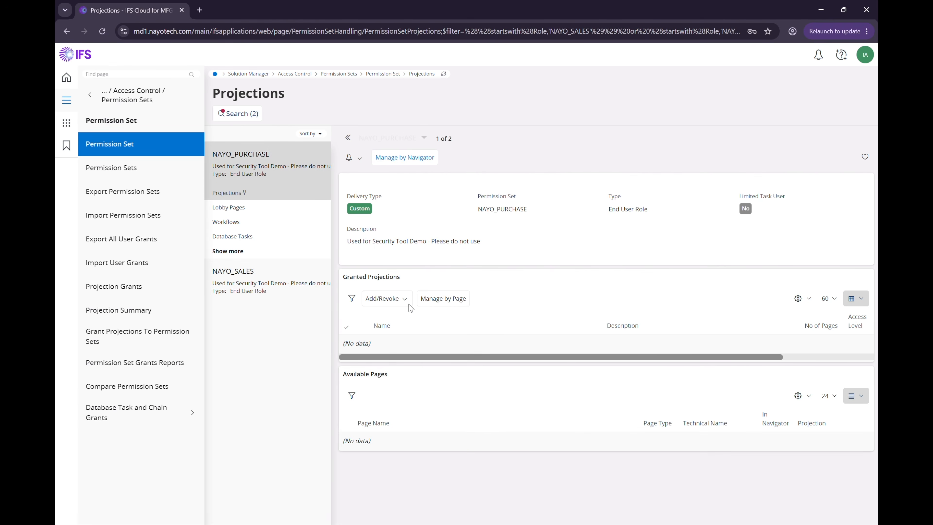
{"action": "left_click", "coordinate": [236, 281]}
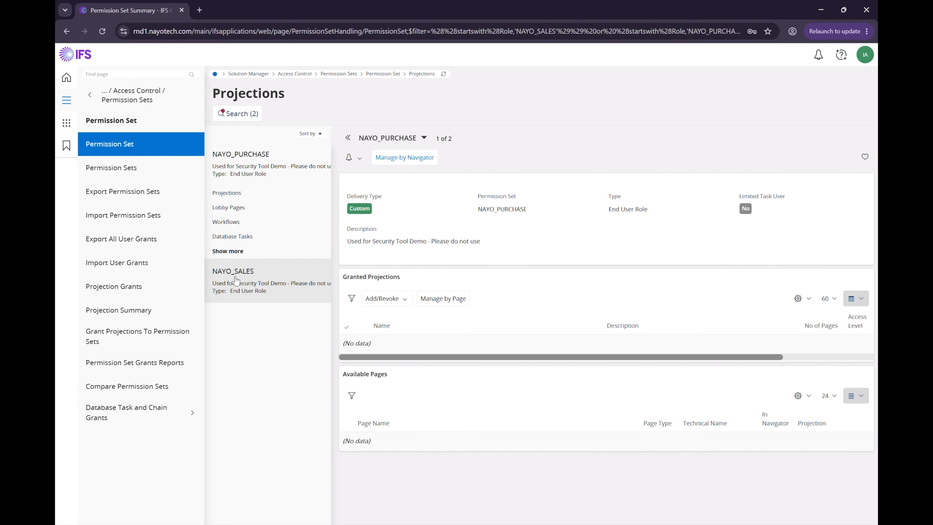
{"action": "left_click", "coordinate": [226, 309]}
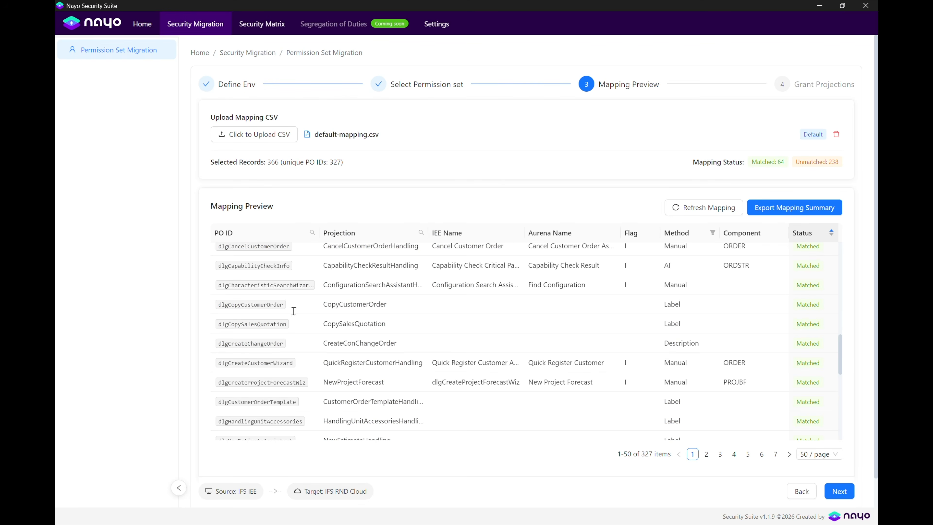
Review the Mapping Preview's matched and unmatched entries and choose Export Mapping Summary.
{"action": "scroll", "coordinate": [462, 379], "scroll_direction": "down", "scroll_amount": 3}
{"action": "scroll", "coordinate": [461, 378], "scroll_direction": "up", "scroll_amount": 5}
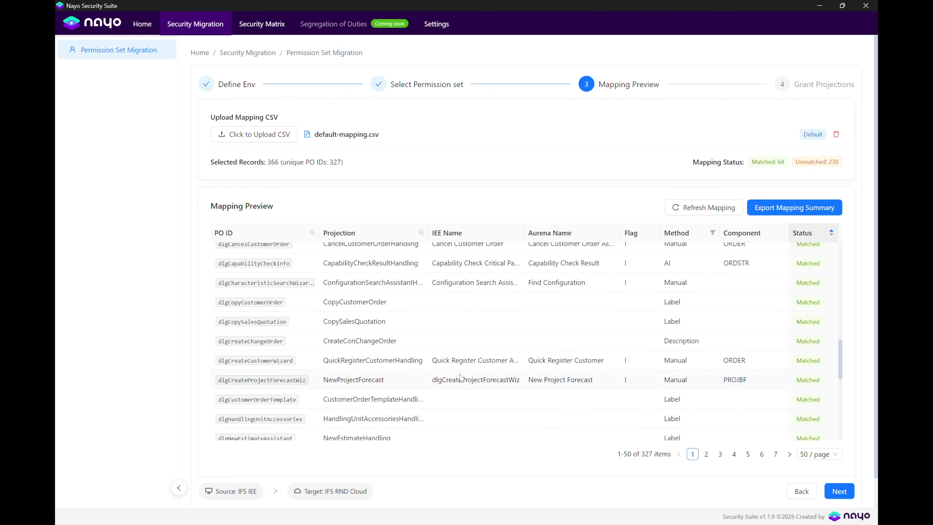
{"action": "scroll", "coordinate": [462, 378], "scroll_direction": "up", "scroll_amount": 2}
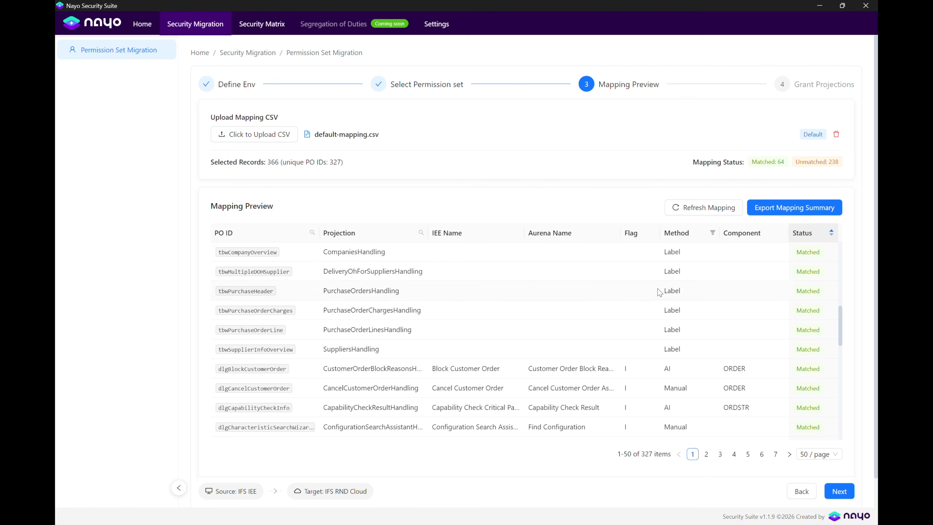
{"action": "scroll", "coordinate": [659, 292], "scroll_direction": "up", "scroll_amount": 6}
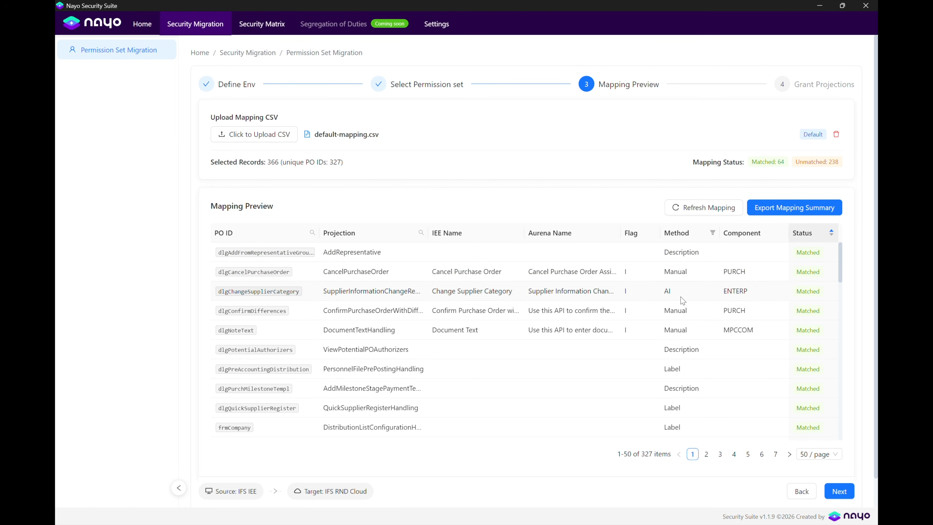
{"action": "scroll", "coordinate": [681, 389], "scroll_direction": "down", "scroll_amount": 10}
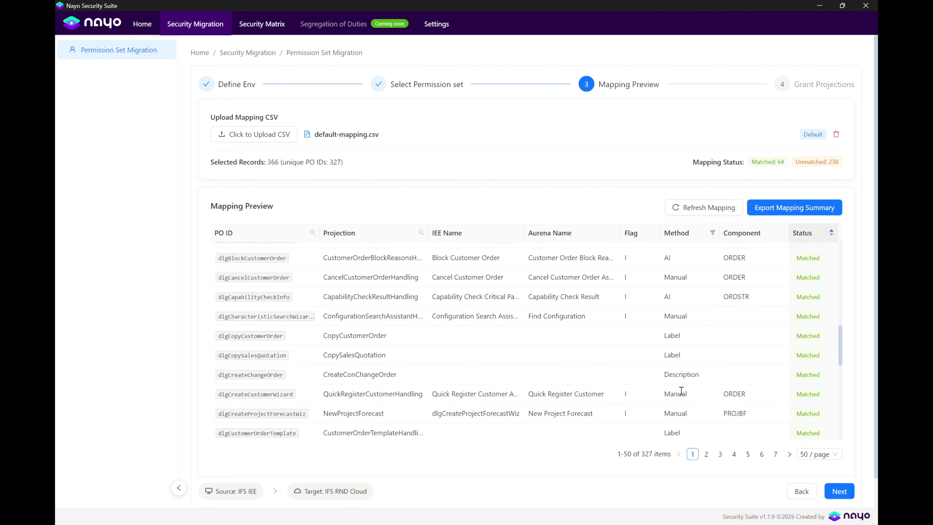
{"action": "scroll", "coordinate": [681, 394], "scroll_direction": "down", "scroll_amount": 9}
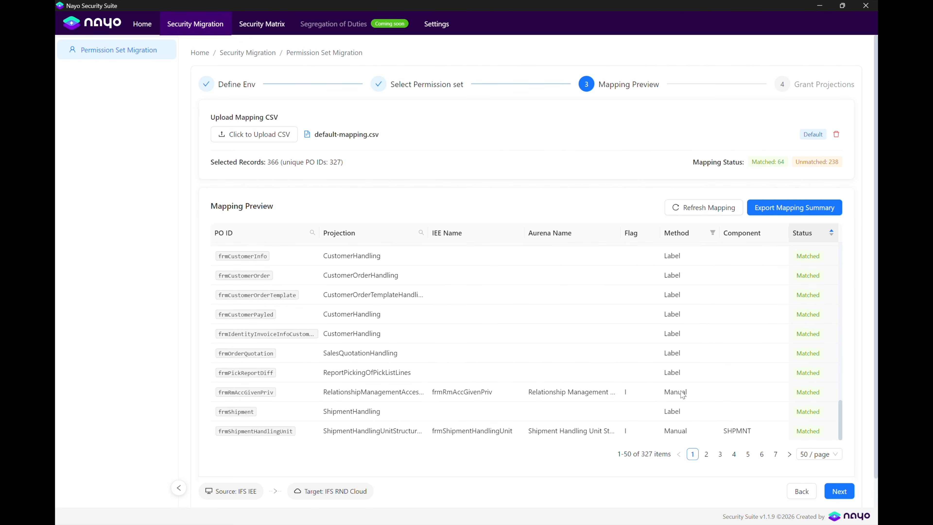
{"action": "scroll", "coordinate": [679, 393], "scroll_direction": "up", "scroll_amount": 19}
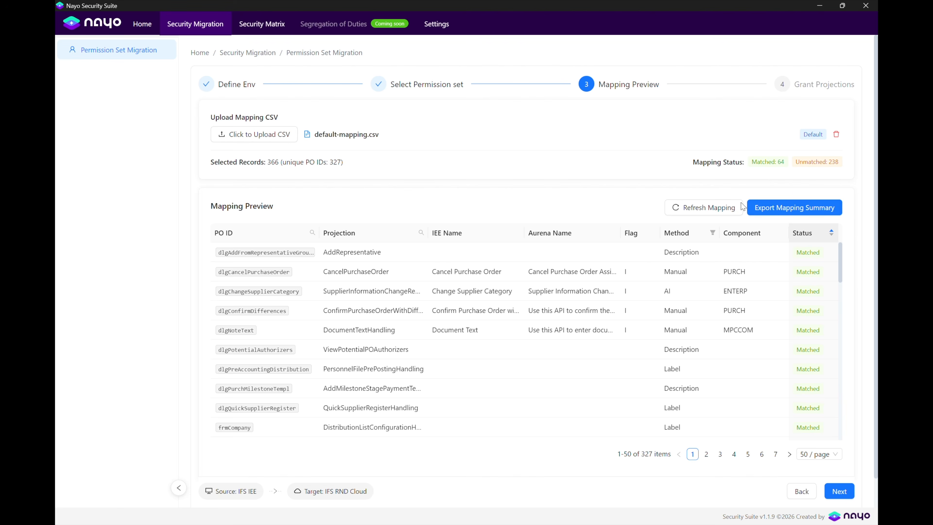
{"action": "left_click", "coordinate": [771, 211]}
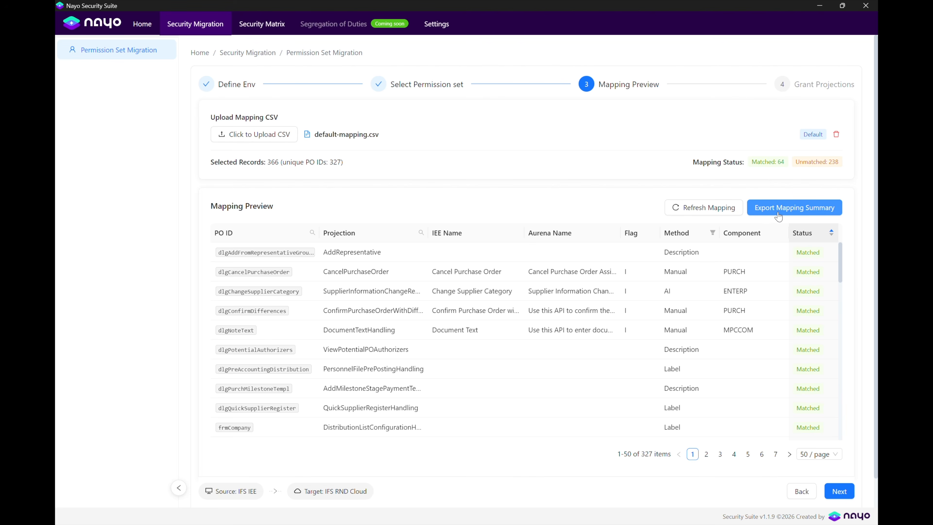
Export the summary, review its Unmatched and Matched sheets, and advance the wizard to Grant Projections.
{"action": "left_click", "coordinate": [789, 214]}
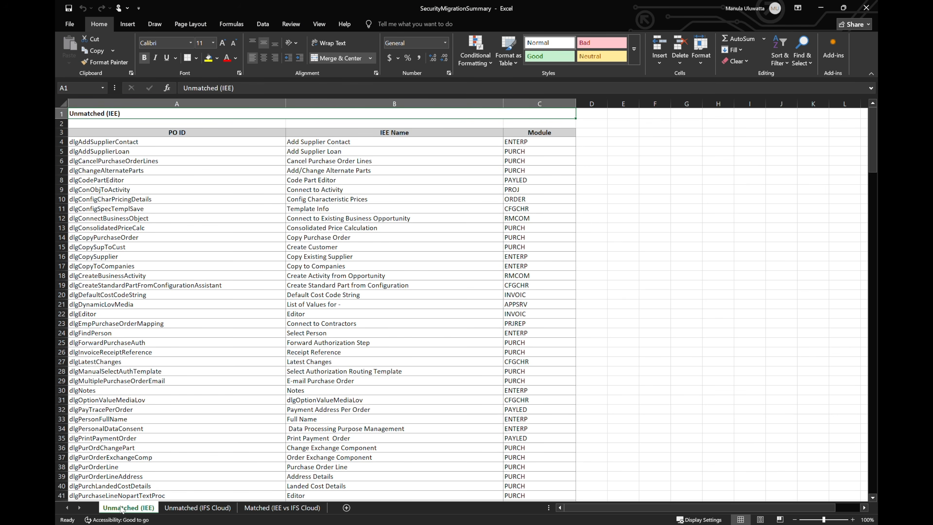
{"action": "left_click", "coordinate": [190, 508]}
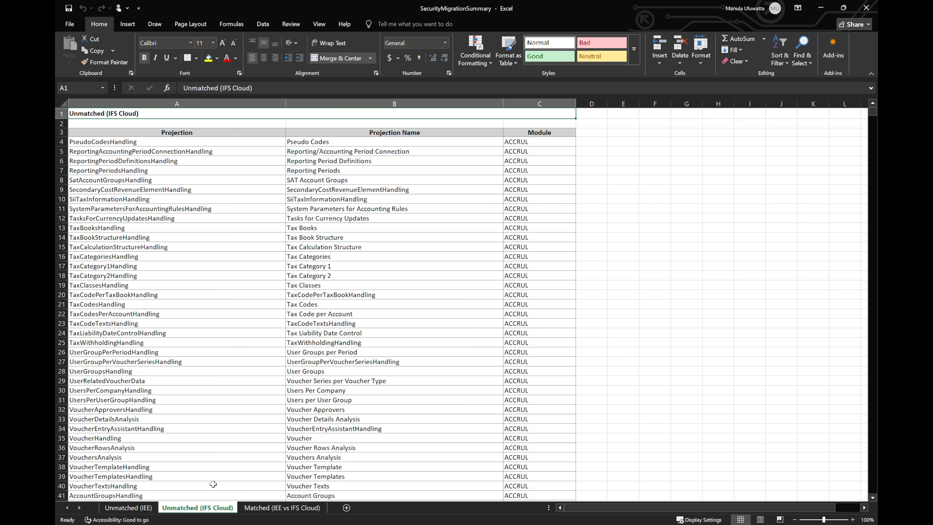
{"action": "left_click", "coordinate": [259, 509]}
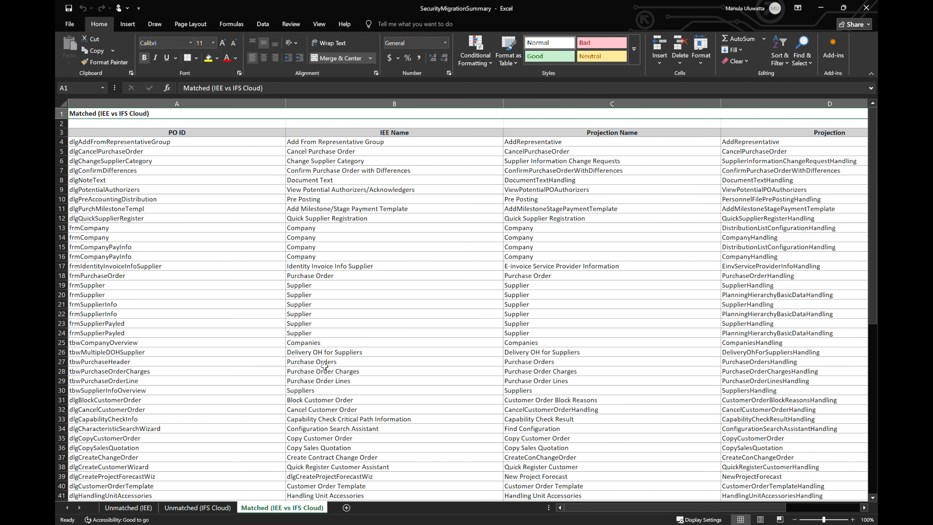
{"action": "scroll", "coordinate": [325, 366], "scroll_direction": "right", "scroll_amount": 2}
{"action": "key", "text": "alt+Tab"}
{"action": "left_click", "coordinate": [838, 491]}
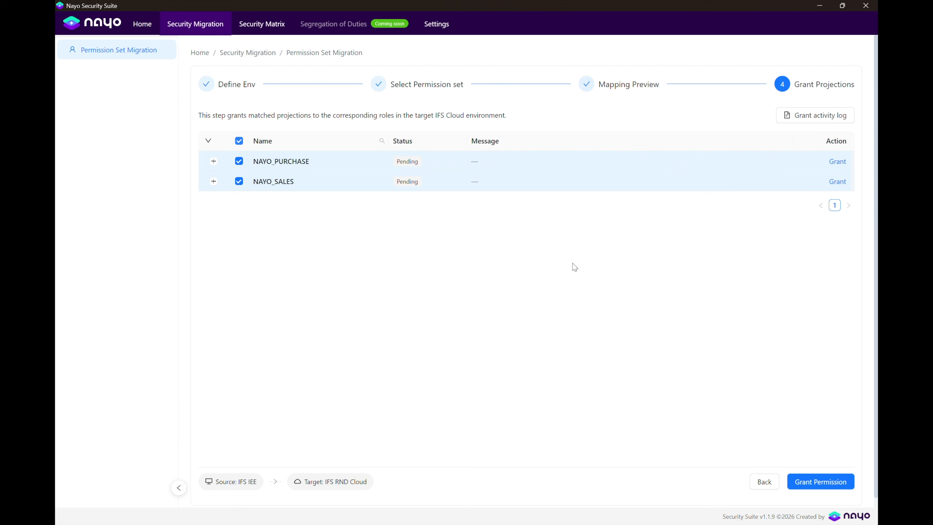
Expand NAYO_PURCHASE to review its pending projections.
{"action": "left_click", "coordinate": [213, 161]}
{"action": "scroll", "coordinate": [315, 274], "scroll_direction": "down", "scroll_amount": 4}
{"action": "scroll", "coordinate": [317, 273], "scroll_direction": "up", "scroll_amount": 4}
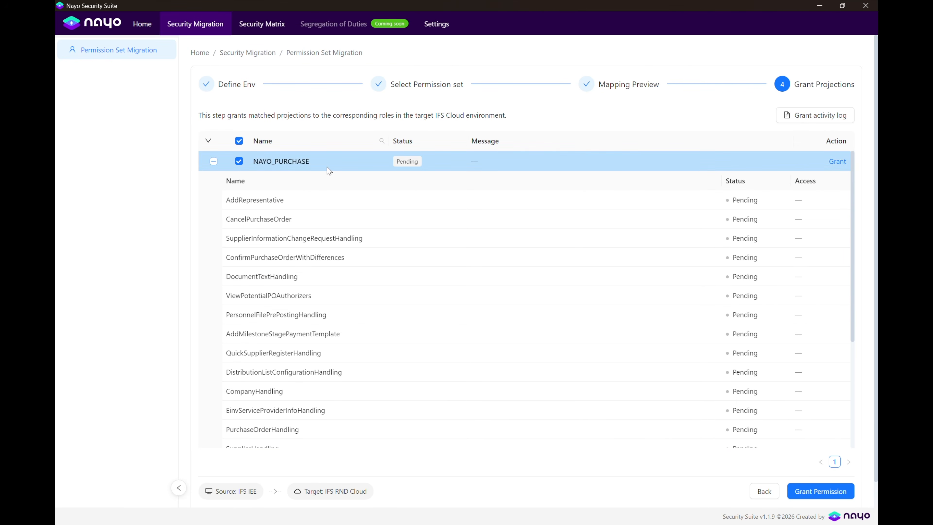
{"action": "scroll", "coordinate": [298, 251], "scroll_direction": "down", "scroll_amount": 4}
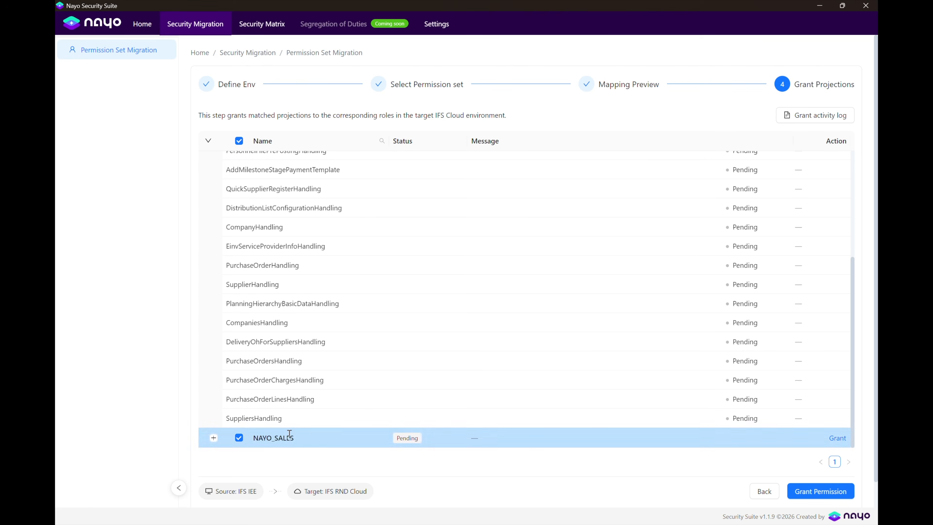
{"action": "scroll", "coordinate": [307, 326], "scroll_direction": "up", "scroll_amount": 4}
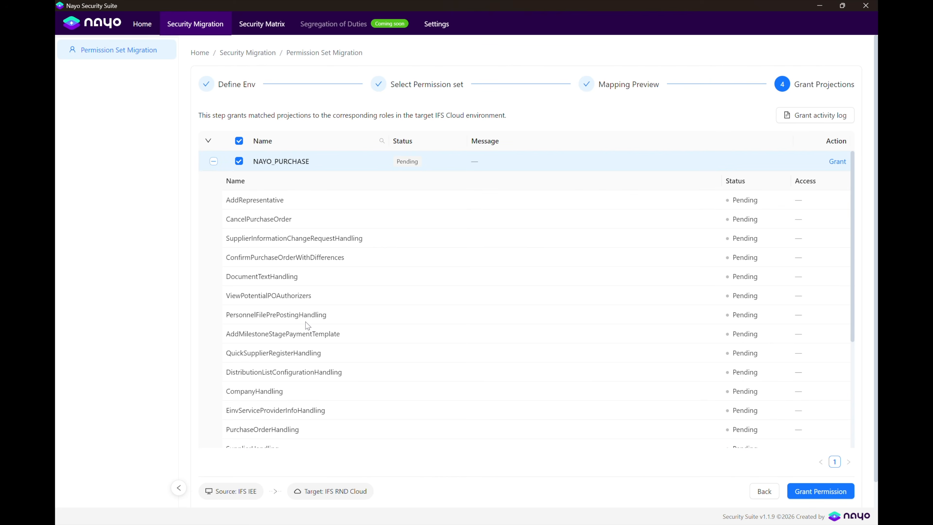
Grant the matched projections with Full Access, then collapse both role rows.
{"action": "left_click", "coordinate": [804, 491]}
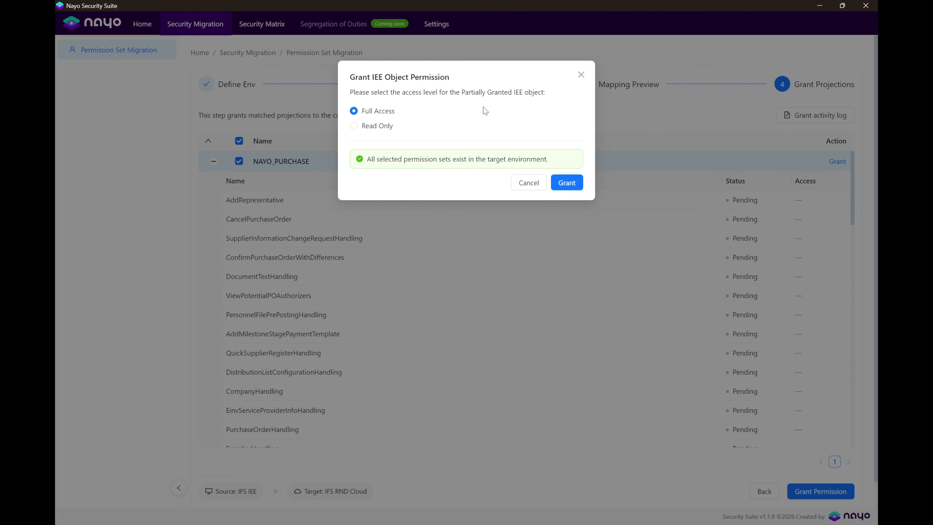
{"action": "left_click", "coordinate": [567, 182]}
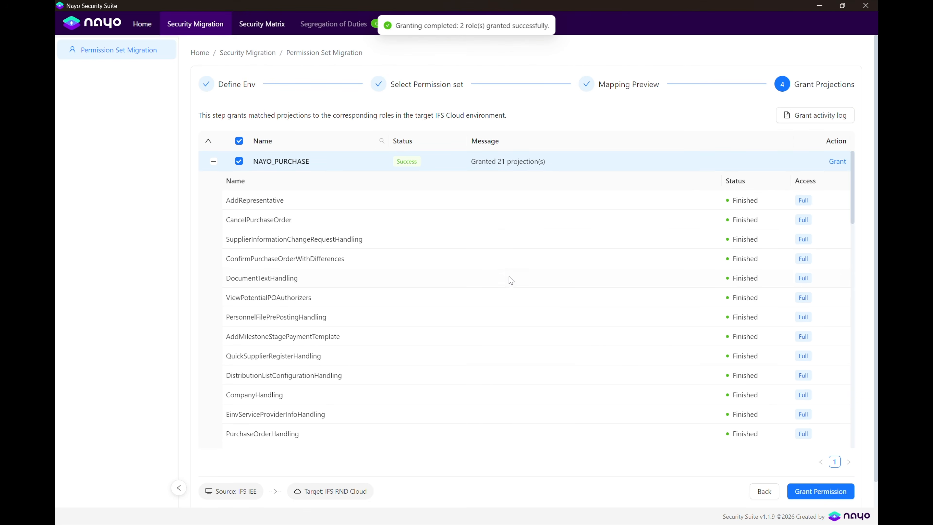
{"action": "scroll", "coordinate": [485, 271], "scroll_direction": "down", "scroll_amount": 15}
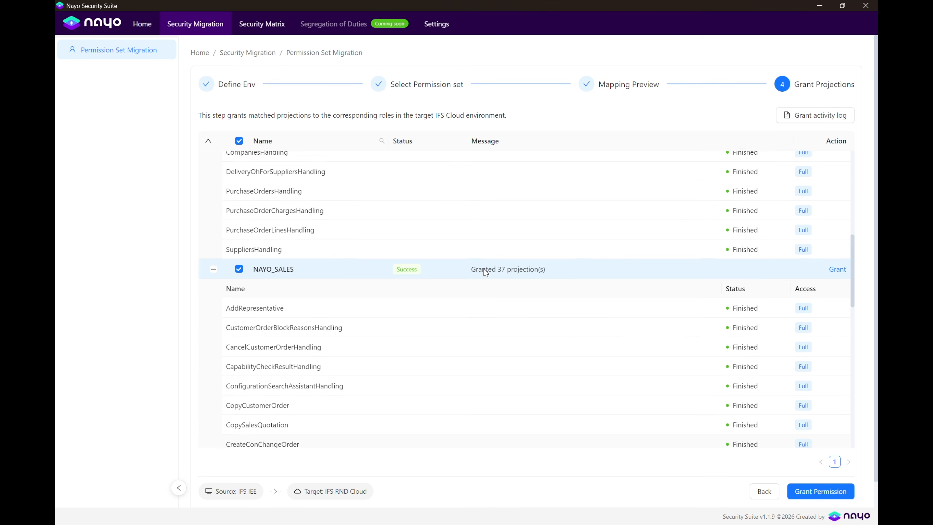
{"action": "scroll", "coordinate": [485, 271], "scroll_direction": "up", "scroll_amount": 15}
{"action": "left_click", "coordinate": [208, 140]}
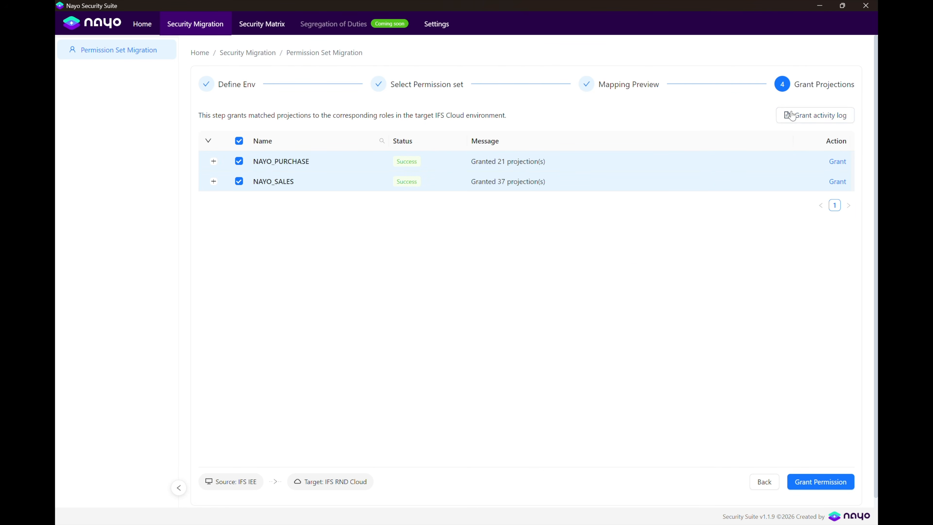
Review the grant activity log reporting 2 granted and 0 failed.
{"action": "left_click", "coordinate": [795, 118]}
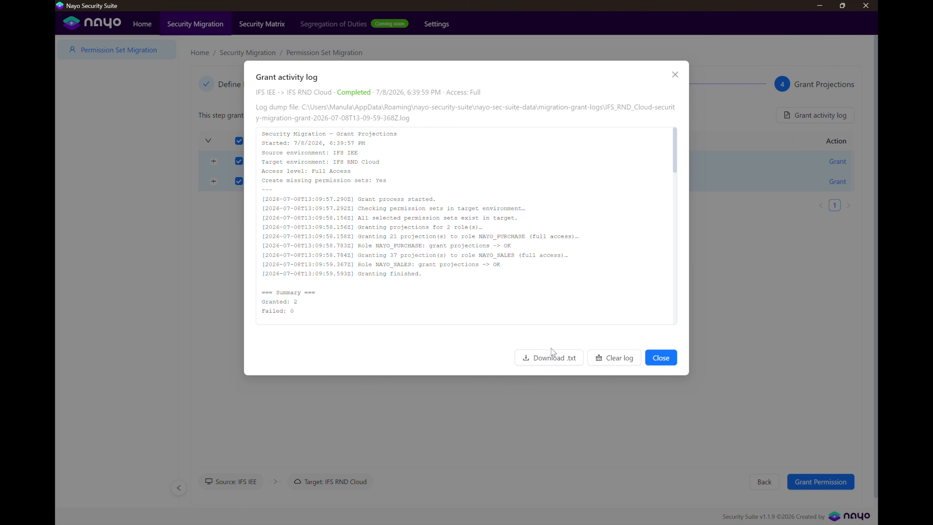
{"action": "scroll", "coordinate": [565, 272], "scroll_direction": "down", "scroll_amount": 5}
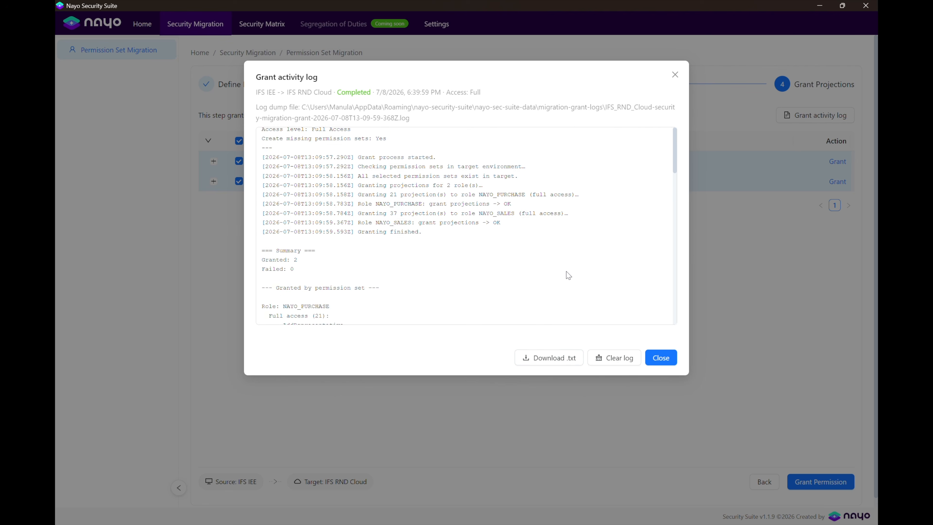
{"action": "scroll", "coordinate": [565, 272], "scroll_direction": "up", "scroll_amount": 5}
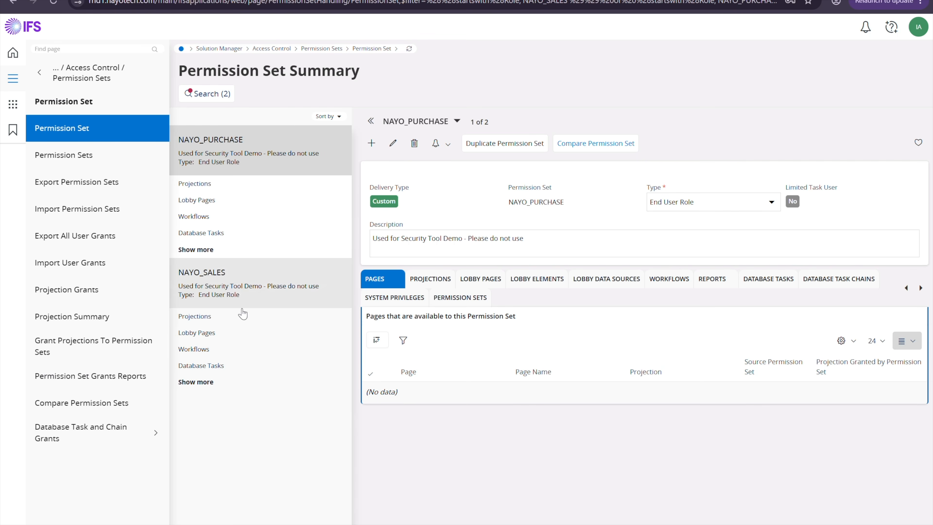
Inspect the Granted Projections tables of NAYO_PURCHASE and then NAYO_SALES in IFS Cloud.
{"action": "left_click", "coordinate": [195, 183]}
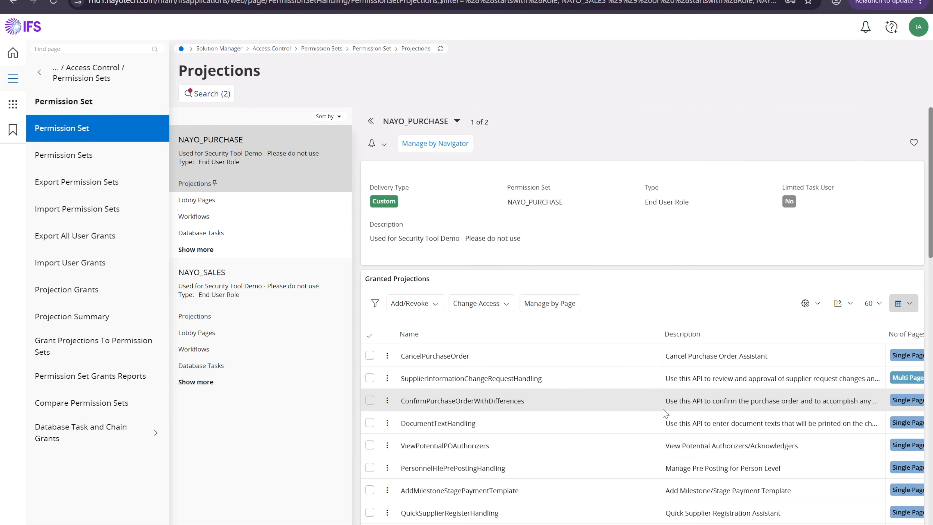
{"action": "scroll", "coordinate": [538, 508], "scroll_direction": "down", "scroll_amount": 5}
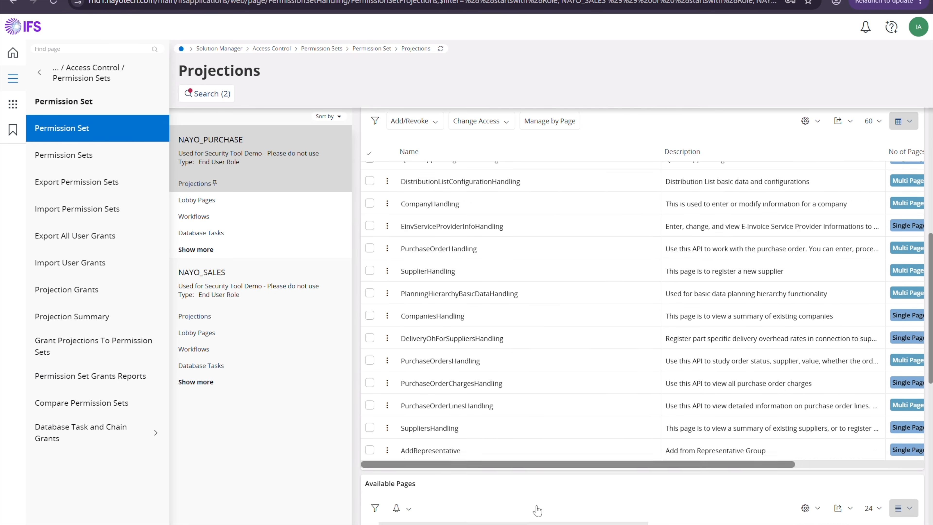
{"action": "scroll", "coordinate": [536, 506], "scroll_direction": "up", "scroll_amount": 5}
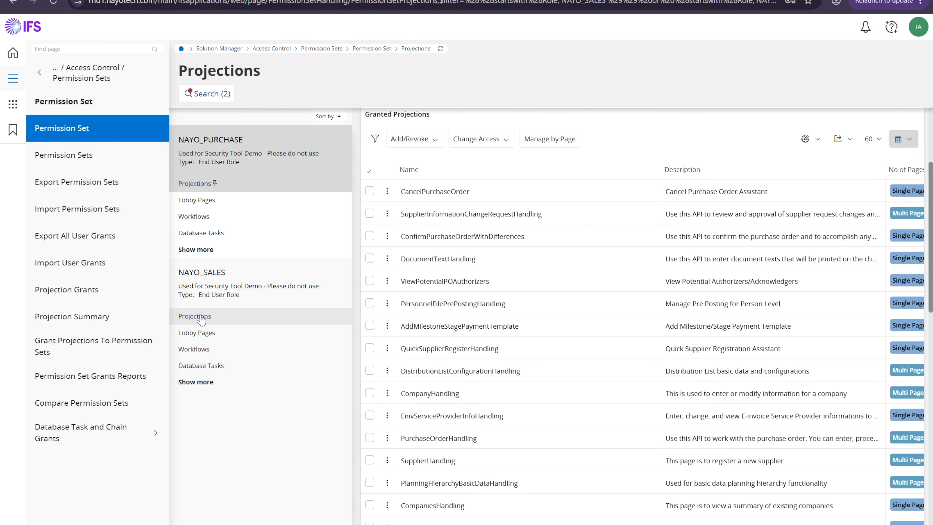
{"action": "left_click", "coordinate": [201, 317]}
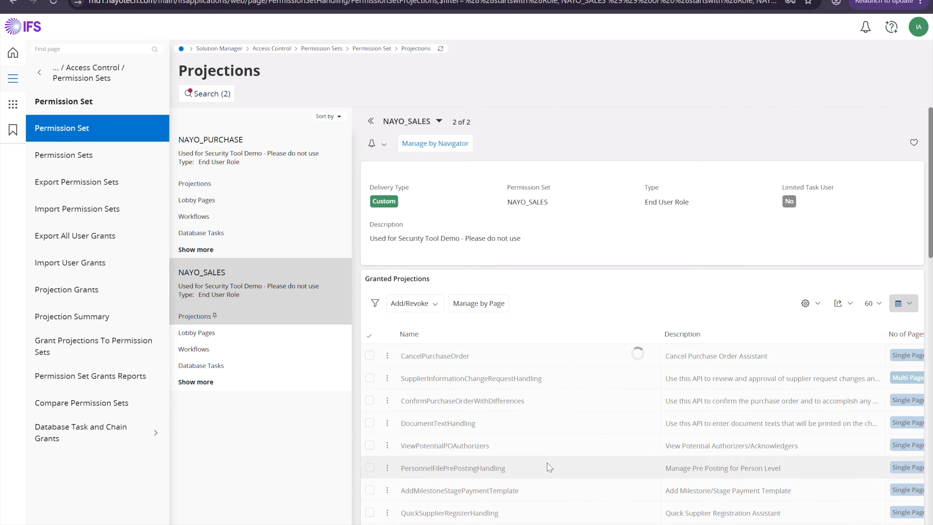
{"action": "scroll", "coordinate": [549, 466], "scroll_direction": "down", "scroll_amount": 3}
{"action": "scroll", "coordinate": [549, 466], "scroll_direction": "down", "scroll_amount": 6}
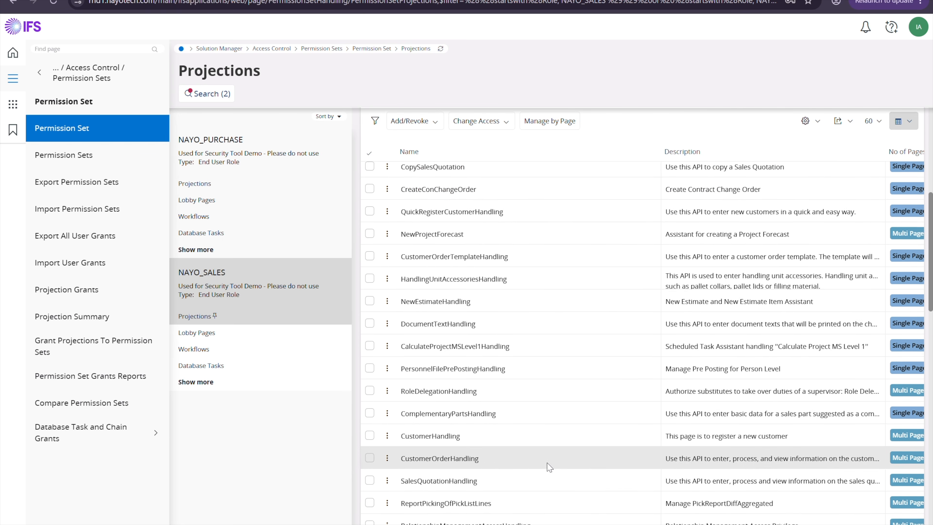
{"action": "scroll", "coordinate": [551, 459], "scroll_direction": "up", "scroll_amount": 5}
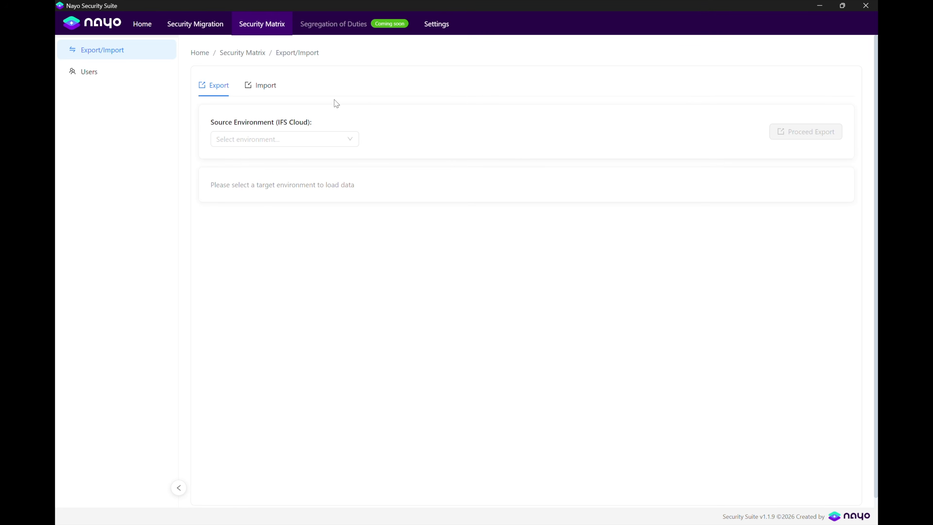
Choose IFS RND Cloud as the export source and adjust the Functional Role filter.
{"action": "left_click", "coordinate": [301, 138]}
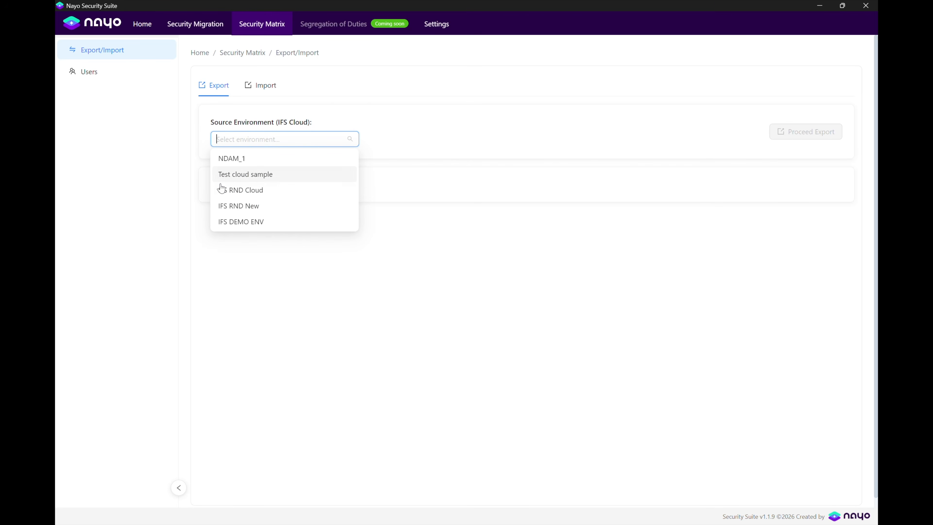
{"action": "left_click", "coordinate": [223, 191]}
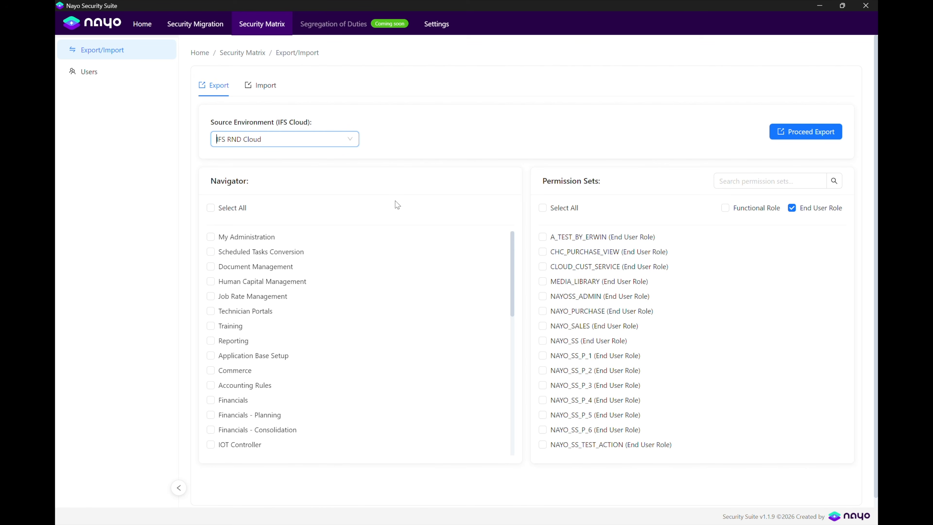
{"action": "left_click", "coordinate": [724, 208]}
{"action": "scroll", "coordinate": [665, 366], "scroll_direction": "down", "scroll_amount": 1}
{"action": "scroll", "coordinate": [664, 366], "scroll_direction": "up", "scroll_amount": 1}
{"action": "left_click", "coordinate": [746, 202]}
Select NAYO_SALES, NAYO_PURCHASE and the Sales and Procurement navigator entries, then proceed to export.
{"action": "left_click", "coordinate": [209, 210]}
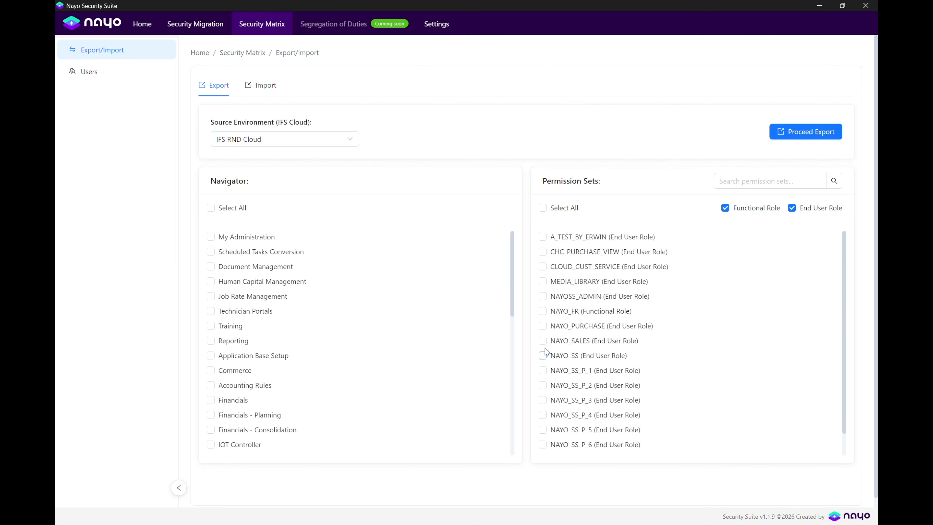
{"action": "left_click", "coordinate": [542, 340]}
{"action": "left_click", "coordinate": [542, 326]}
{"action": "scroll", "coordinate": [306, 420], "scroll_direction": "down", "scroll_amount": 3}
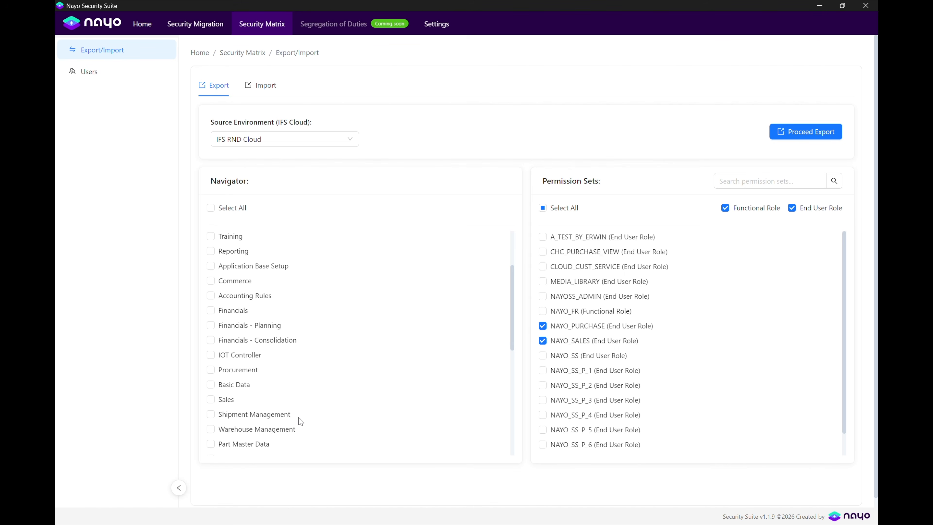
{"action": "left_click", "coordinate": [211, 400]}
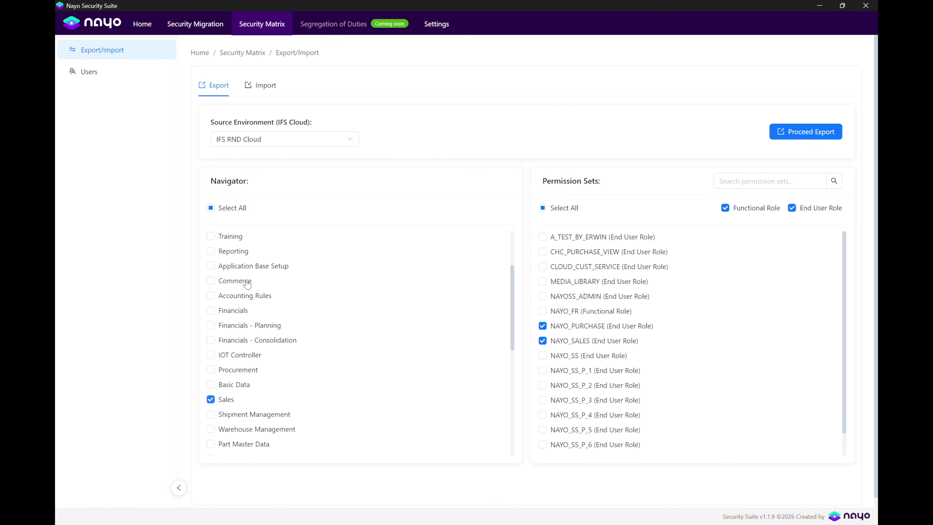
{"action": "left_click", "coordinate": [210, 370]}
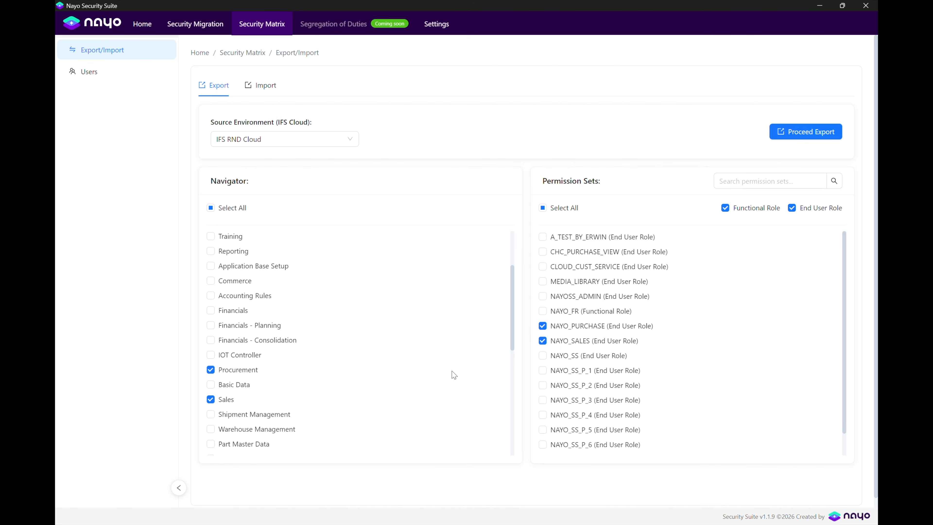
{"action": "left_click", "coordinate": [806, 132]}
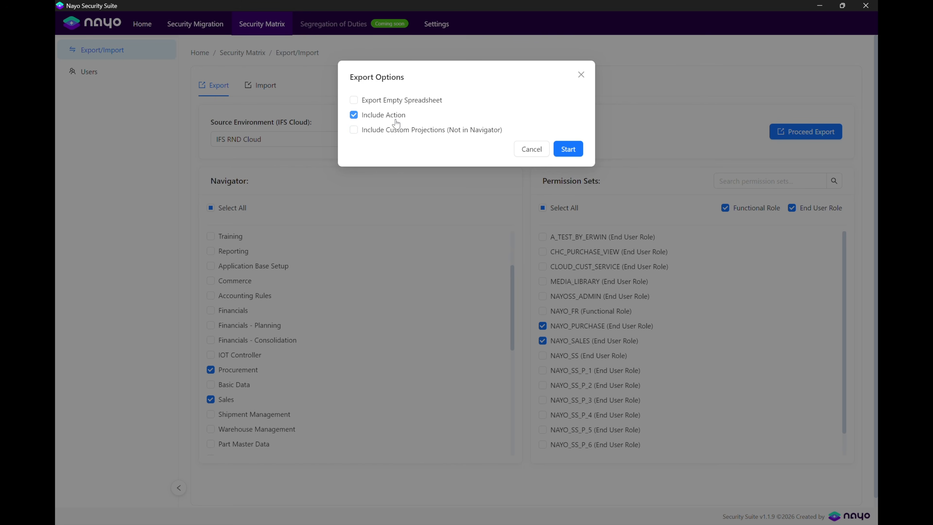
Run the export without actions and edit the proposed IFS_RND_Cloud_Export file name.
{"action": "left_click", "coordinate": [352, 118]}
{"action": "left_click", "coordinate": [568, 148]}
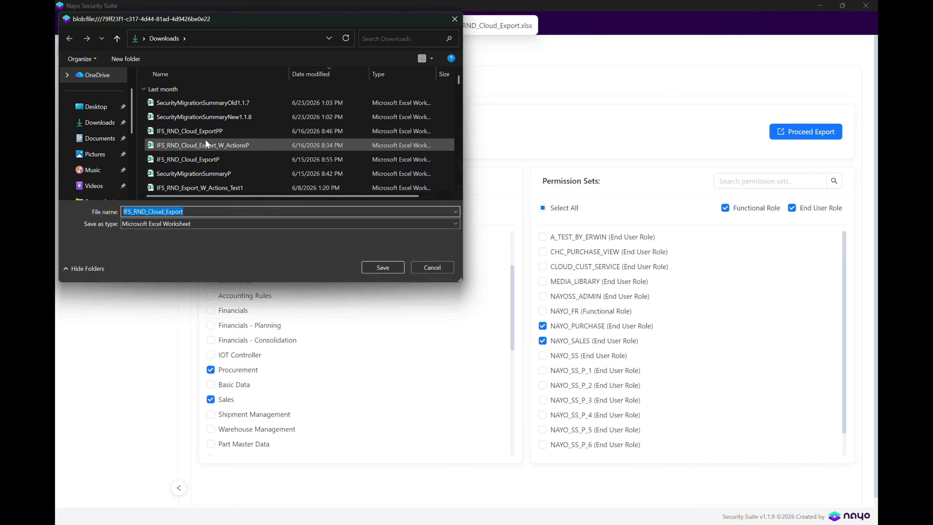
{"action": "left_click", "coordinate": [209, 208]}
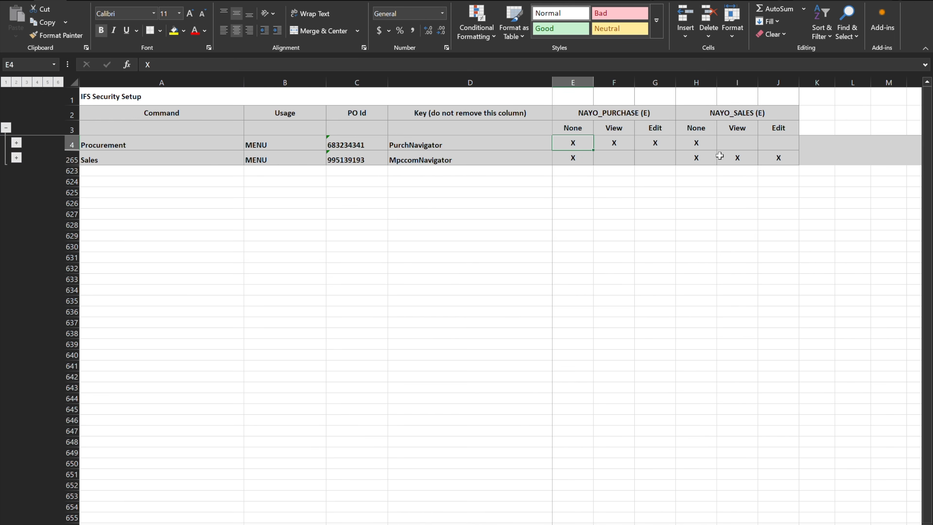
Expand the Procurement, Sales, Quotation and Order row groups, then review the Sales section.
{"action": "left_click", "coordinate": [16, 142]}
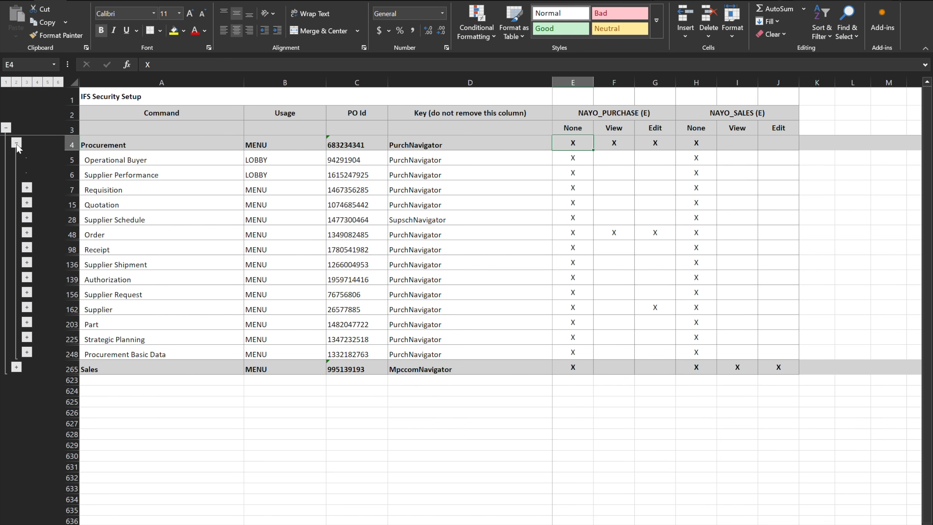
{"action": "left_click", "coordinate": [16, 366]}
{"action": "left_click", "coordinate": [26, 202]}
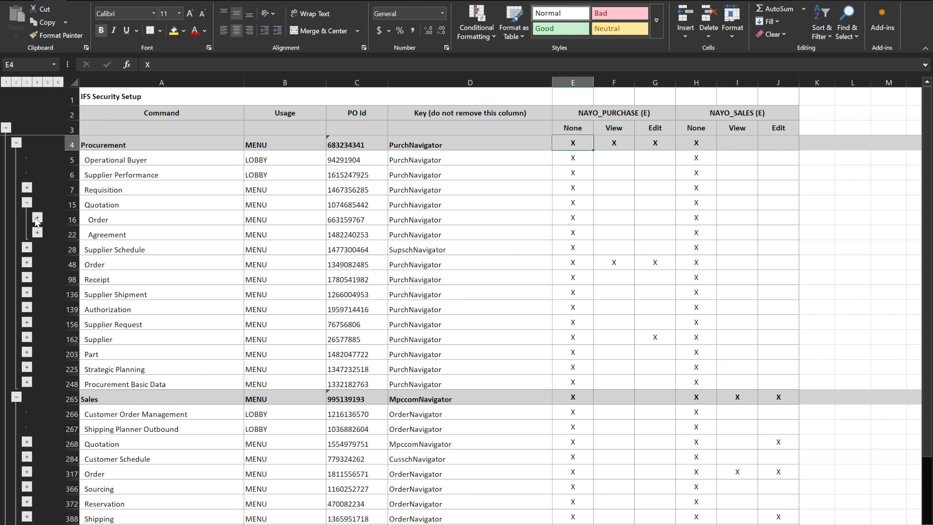
{"action": "left_click", "coordinate": [37, 218]}
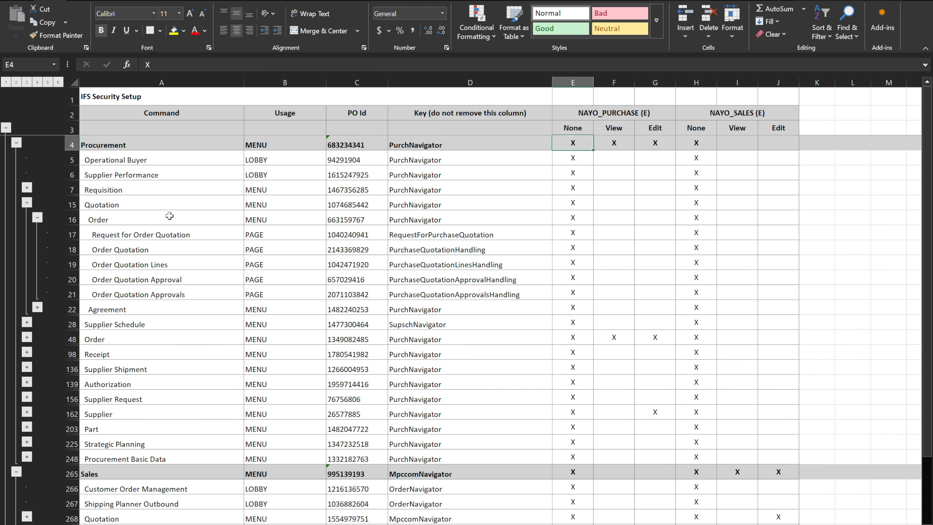
{"action": "scroll", "coordinate": [552, 254], "scroll_direction": "down", "scroll_amount": 3}
{"action": "left_click", "coordinate": [26, 217]}
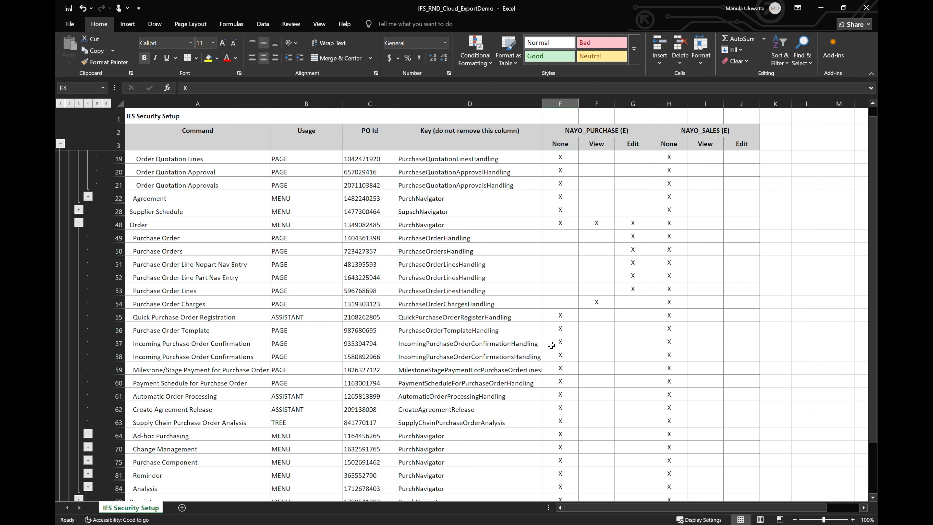
{"action": "scroll", "coordinate": [551, 345], "scroll_direction": "down", "scroll_amount": 1}
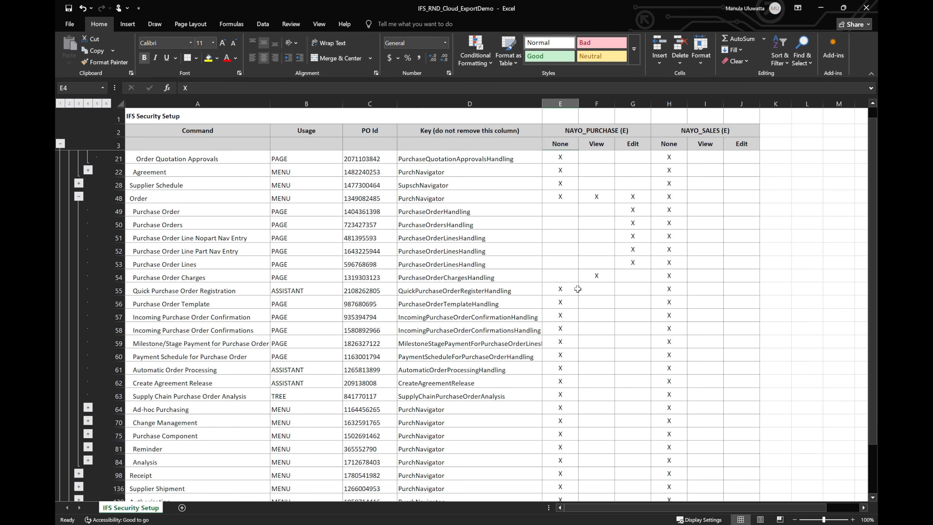
{"action": "scroll", "coordinate": [536, 264], "scroll_direction": "down", "scroll_amount": 12}
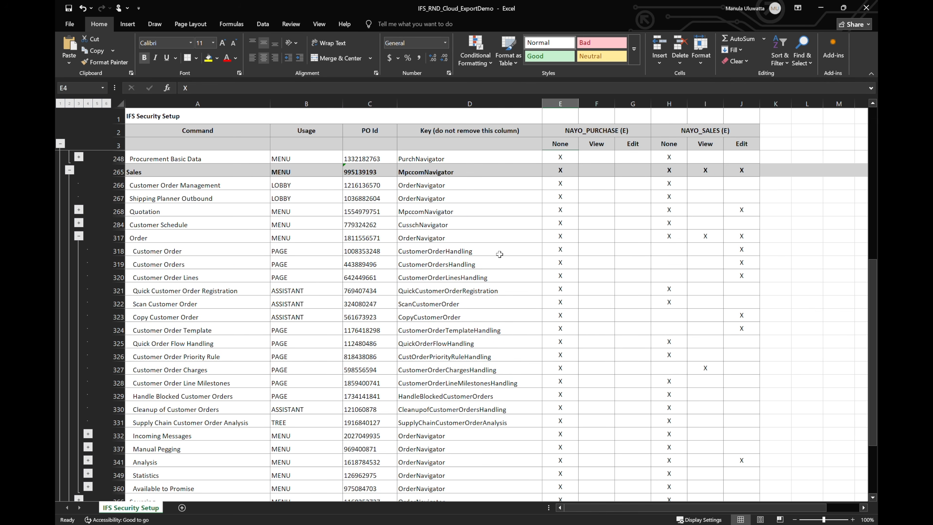
Enter M under NAYO_PURCHASE View for three customer order rows and under NAYO_SALES View for three order quotation rows.
{"action": "left_click", "coordinate": [597, 249]}
{"action": "type", "text": "M"}
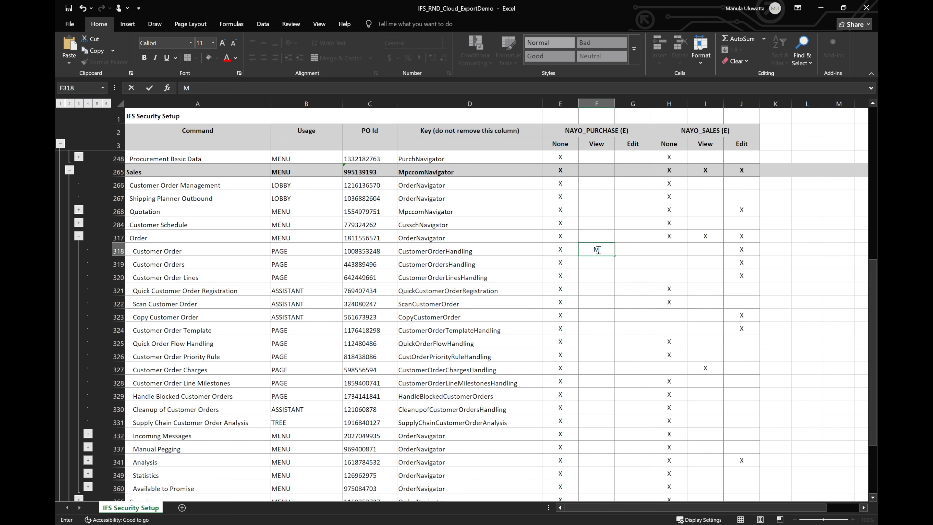
{"action": "left_click_drag", "start_coordinate": [615, 255], "coordinate": [615, 280]}
{"action": "key", "text": "ctrl+c"}
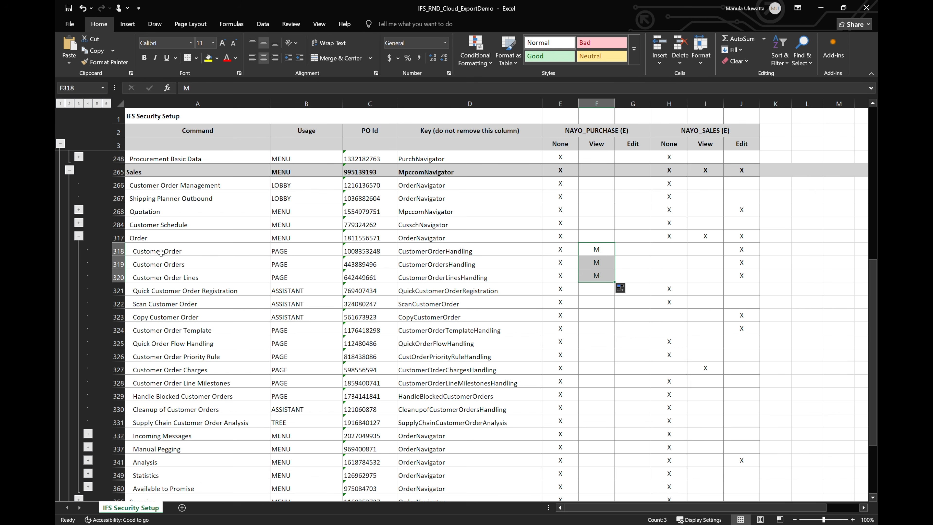
{"action": "scroll", "coordinate": [425, 257], "scroll_direction": "up", "scroll_amount": 15}
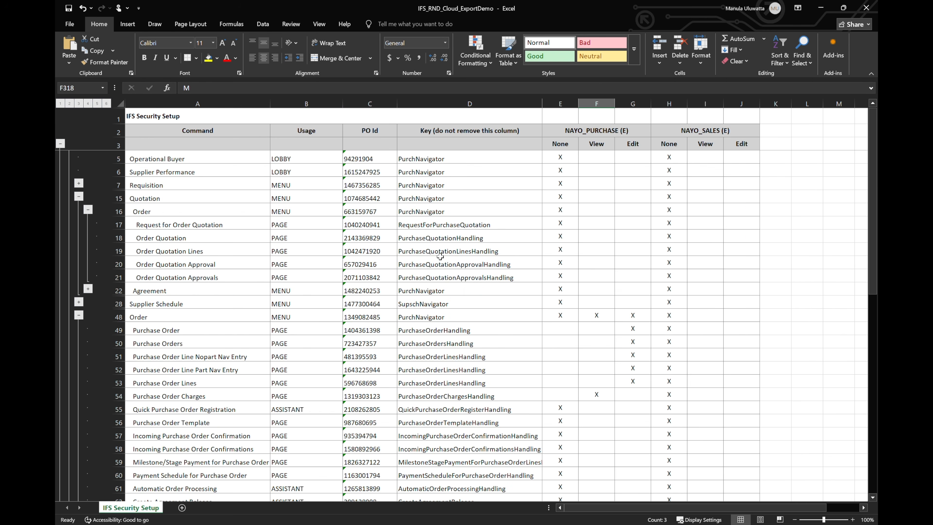
{"action": "left_click", "coordinate": [707, 238]}
{"action": "key", "text": "ctrl+v"}
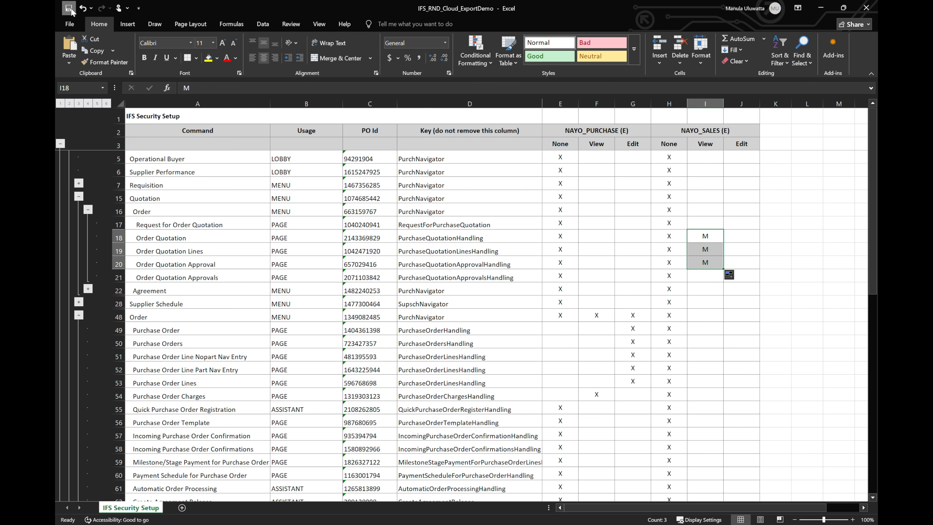
Save the workbook and filter NAYO_PURCHASE's granted projections by CustomerOrderHandling.
{"action": "left_click", "coordinate": [68, 8]}
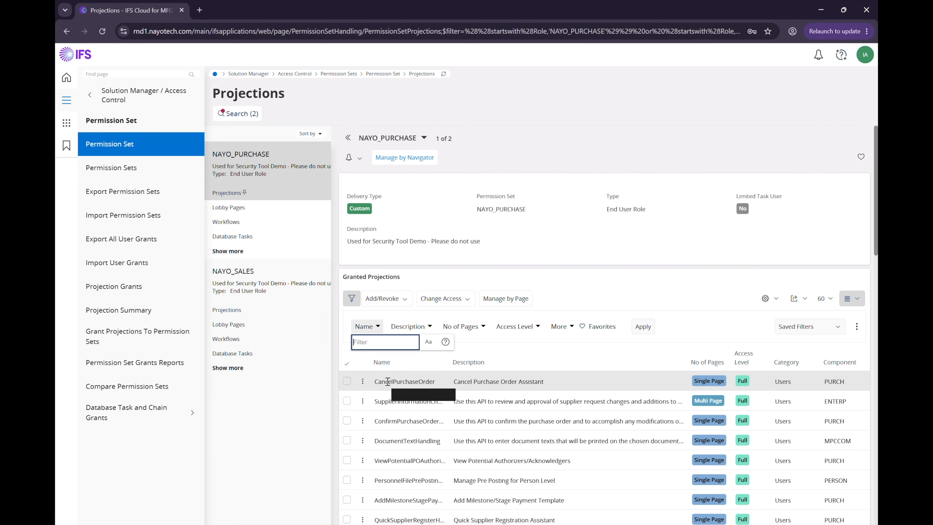
{"action": "type", "text": "CustomerOrderHandling"}
{"action": "key", "text": "Return"}
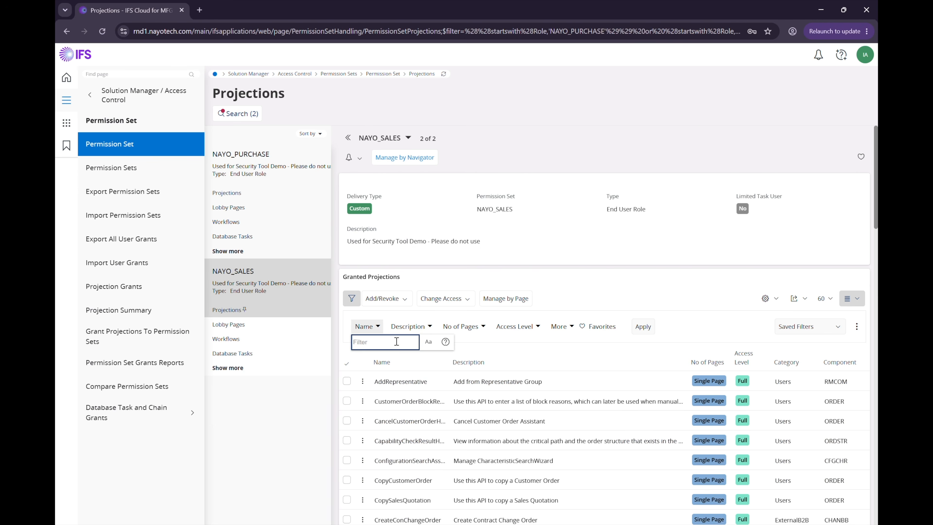
Filter NAYO_SALES's granted projections by the name PurchaseQuotation.
{"action": "type", "text": "PurchaseQuotation"}
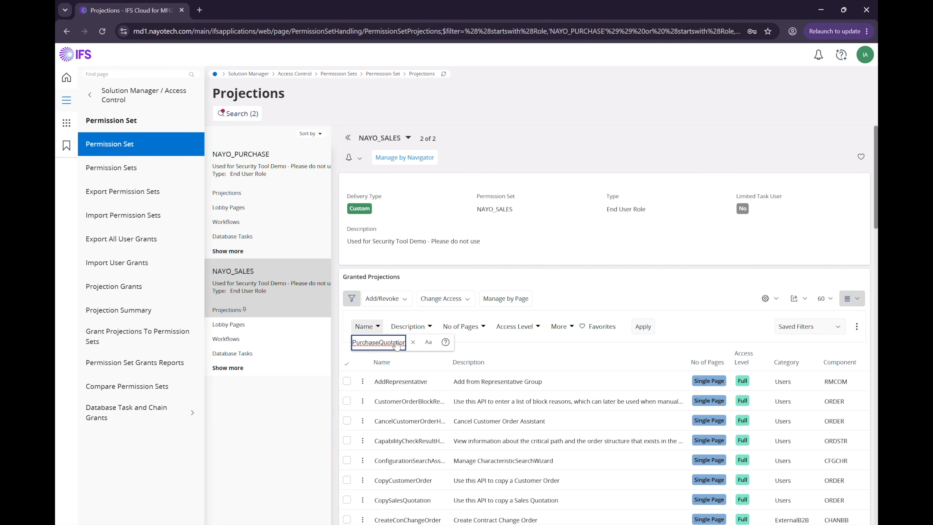
{"action": "key", "text": "Return"}
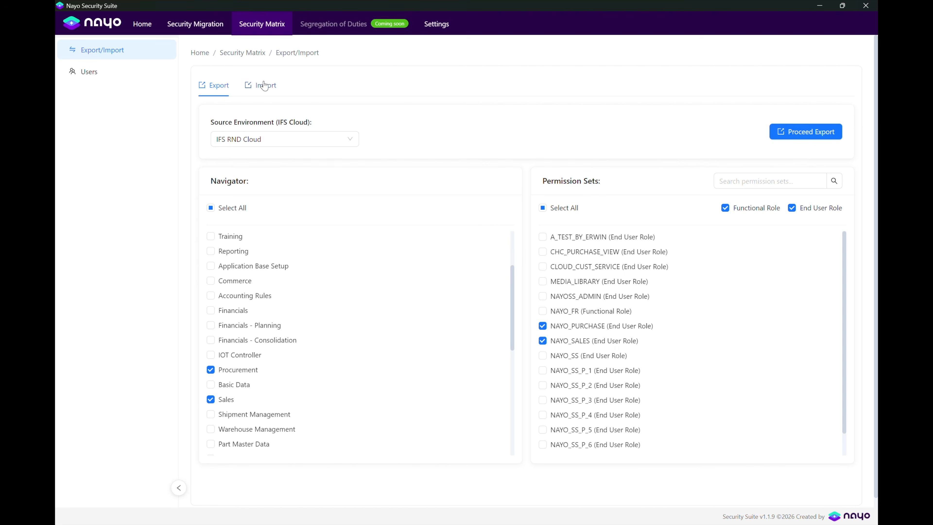
On the Import form, target IFS RND Cloud and load IFS_RND_Cloud_ExportDemo.xlsx.
{"action": "left_click", "coordinate": [263, 87]}
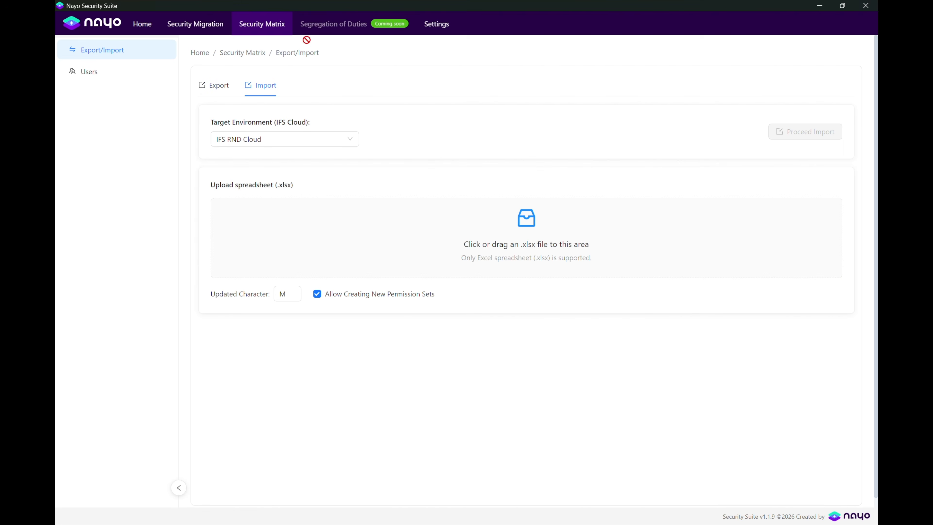
{"action": "left_click", "coordinate": [292, 138]}
{"action": "left_click", "coordinate": [249, 195]}
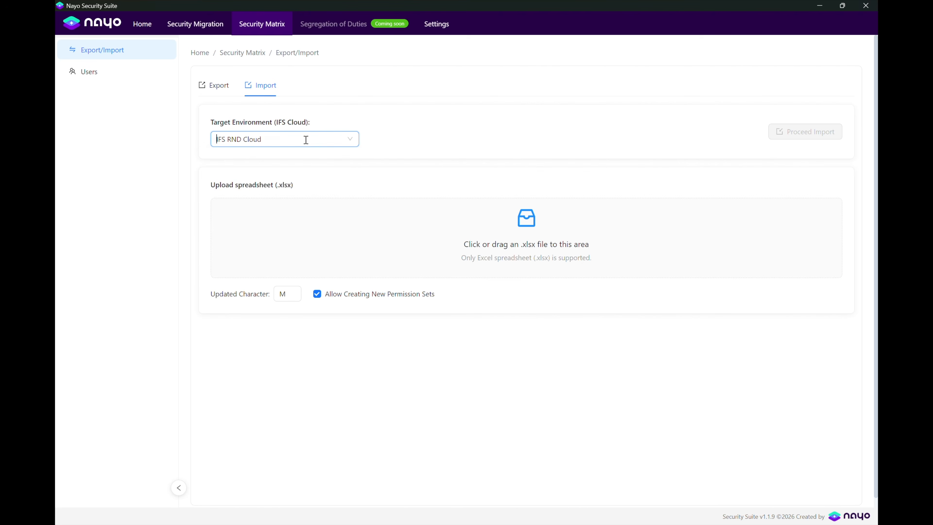
{"action": "left_click", "coordinate": [530, 235]}
{"action": "double_click", "coordinate": [172, 114]}
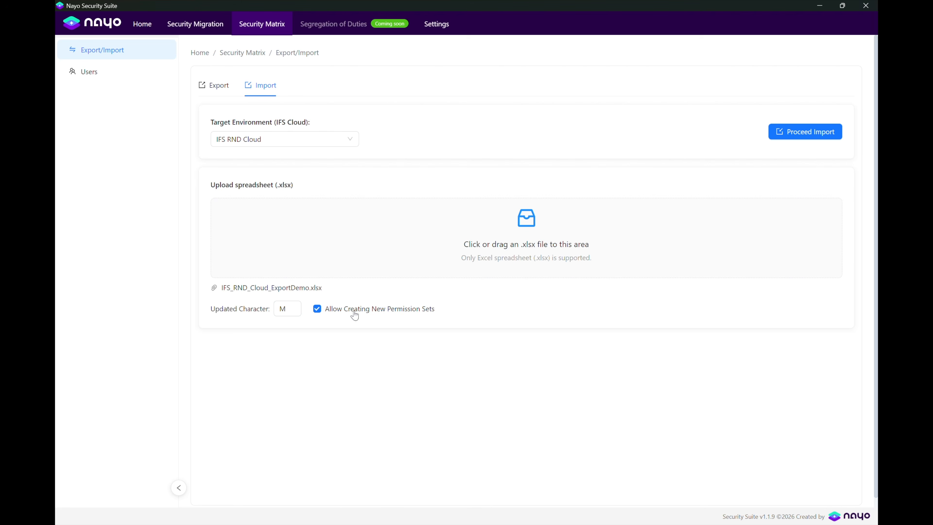
Keep new permission set creation allowed and start the import, confirming 'Yes, update security'.
{"action": "left_click", "coordinate": [318, 310]}
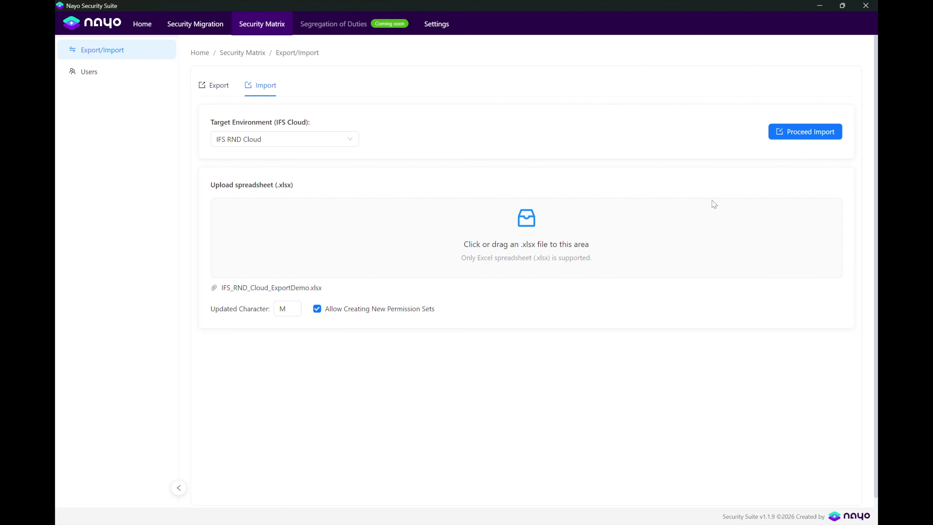
{"action": "left_click", "coordinate": [794, 133]}
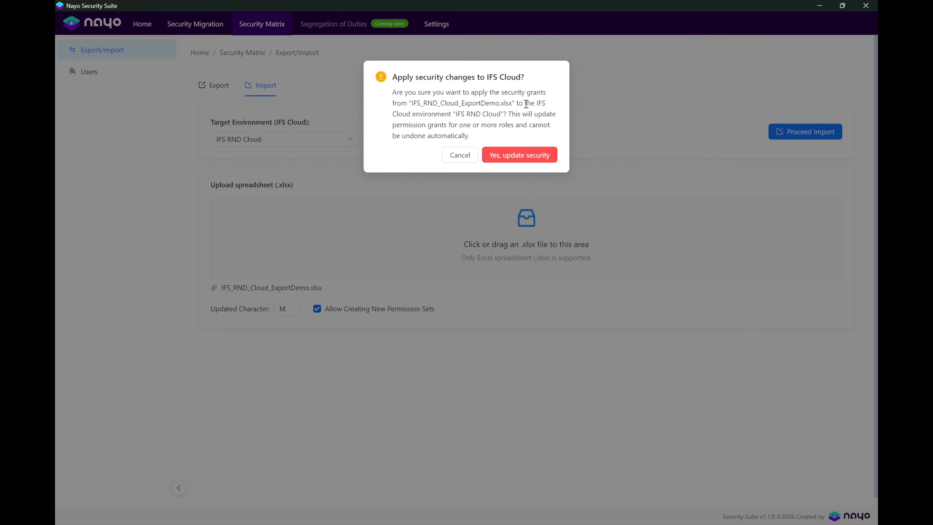
{"action": "left_click", "coordinate": [517, 154]}
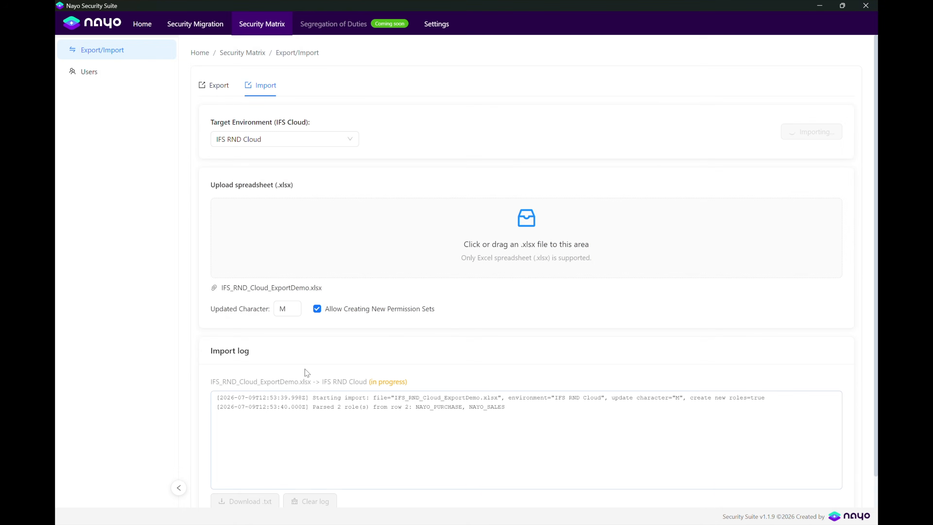
{"action": "scroll", "coordinate": [310, 407], "scroll_direction": "down", "scroll_amount": 2}
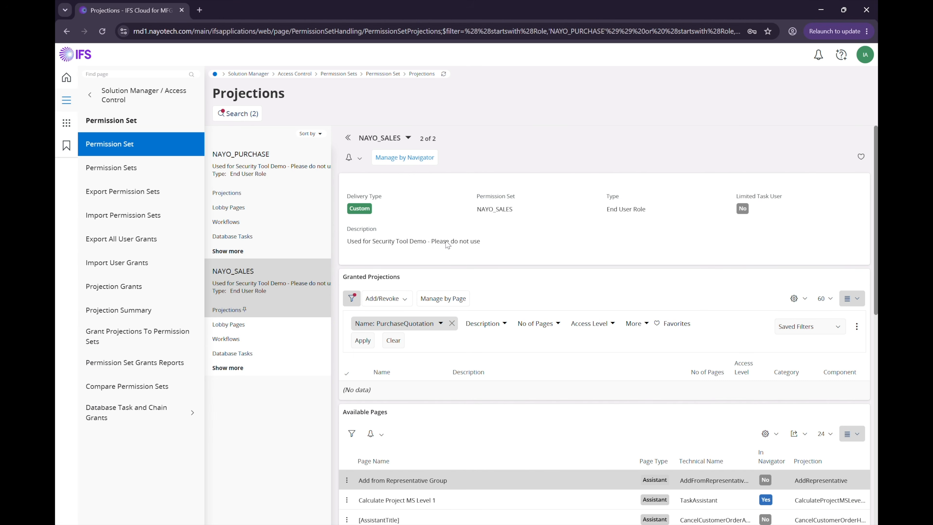
Refresh projections and filter NAYO_PURCHASE by CustomerOrder to see the three read-only grants.
{"action": "left_click", "coordinate": [444, 74]}
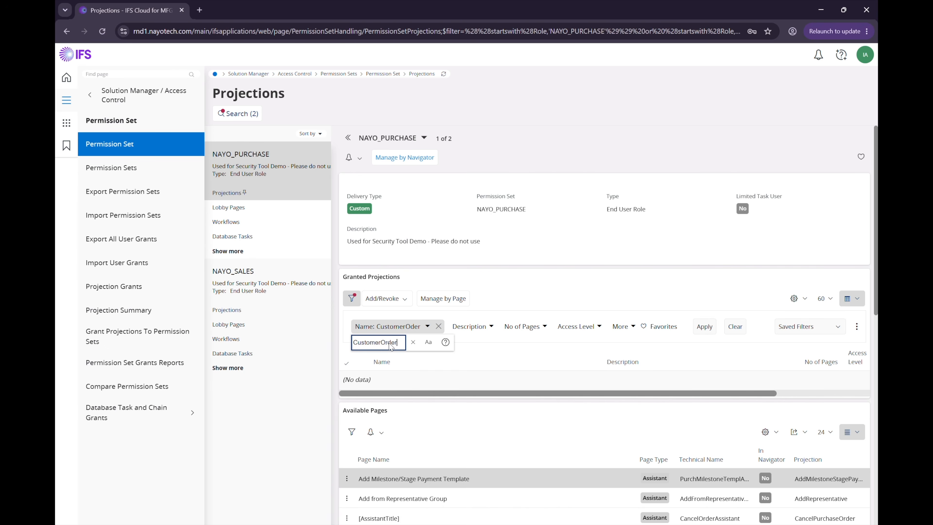
{"action": "key", "text": "Return"}
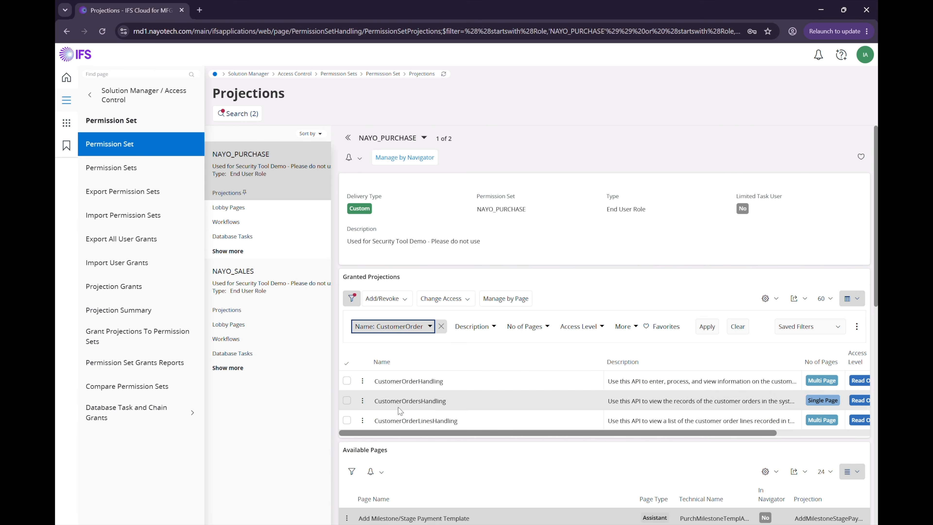
{"action": "scroll", "coordinate": [660, 441], "scroll_direction": "right", "scroll_amount": 3}
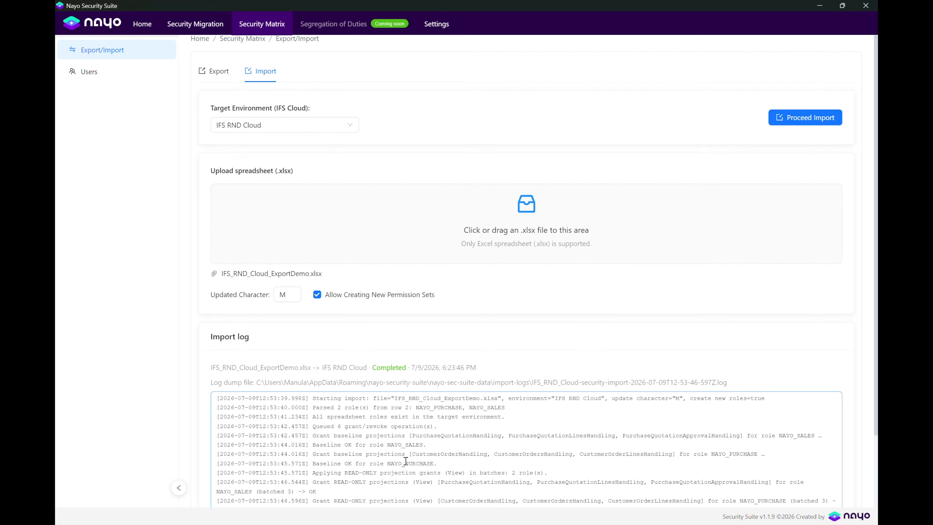
{"action": "scroll", "coordinate": [405, 460], "scroll_direction": "down", "scroll_amount": 2}
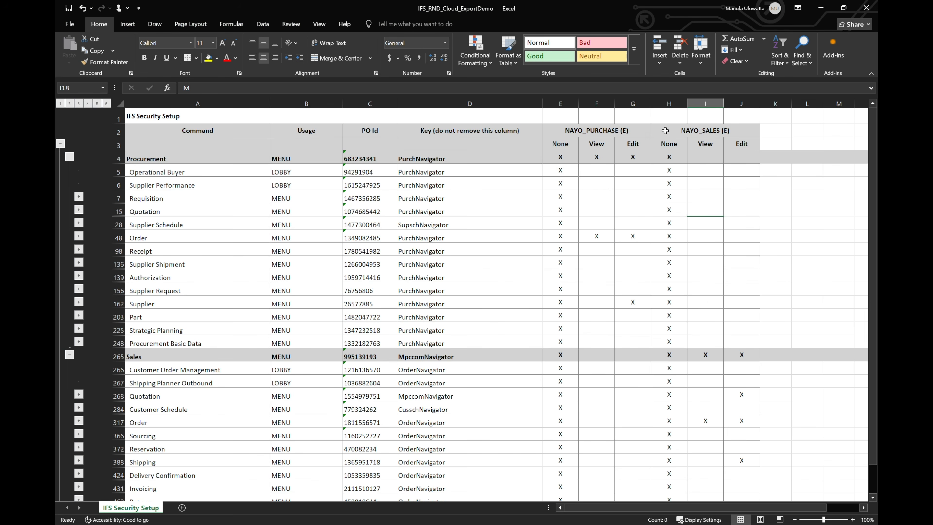
Copy the NAYO_SALES permission columns H:J into columns K:M.
{"action": "left_click_drag", "start_coordinate": [665, 103], "coordinate": [741, 103]}
{"action": "key", "text": "ctrl+c"}
{"action": "right_click", "coordinate": [697, 105]}
{"action": "left_click", "coordinate": [719, 142]}
{"action": "right_click", "coordinate": [769, 105]}
{"action": "left_click", "coordinate": [680, 166]}
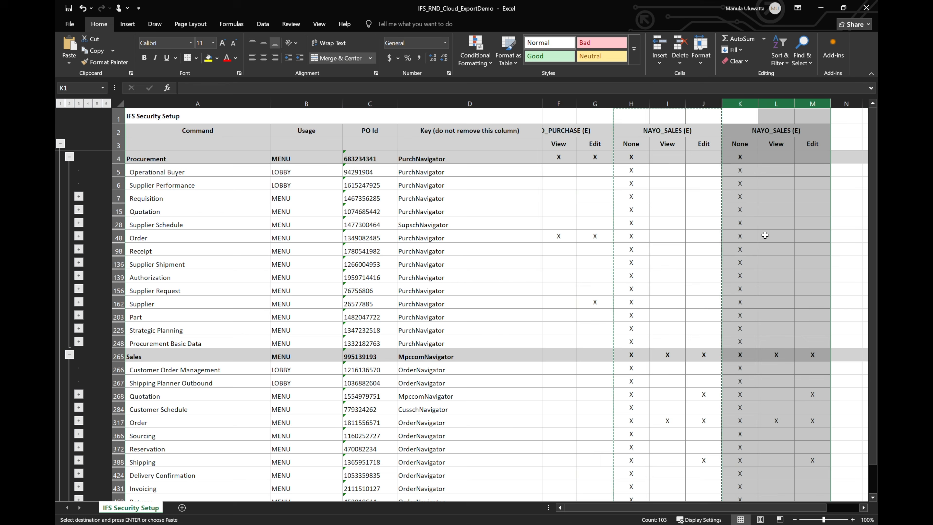
{"action": "scroll", "coordinate": [735, 257], "scroll_direction": "right", "scroll_amount": 2}
Rename the new block's header to NAYO_SALES_SPV (E) and fill M under Edit for rows 317–323.
{"action": "double_click", "coordinate": [756, 132]}
{"action": "type", "text": "_SPV"}
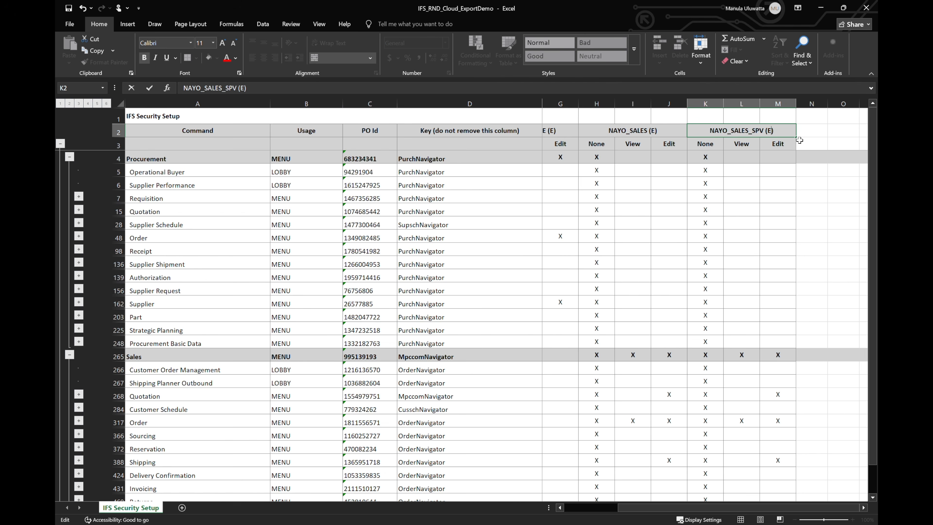
{"action": "key", "text": "BackSpace"}
{"action": "type", "text": "F"}
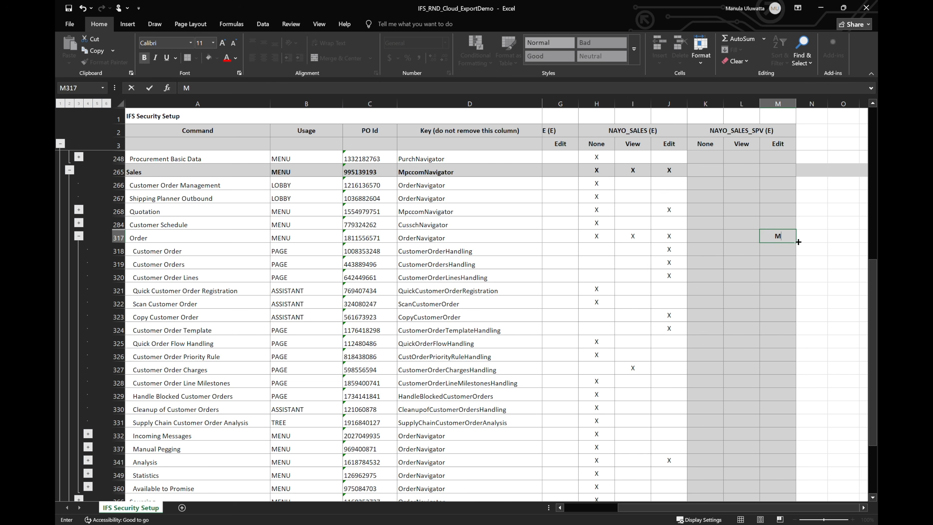
{"action": "left_click_drag", "start_coordinate": [796, 242], "coordinate": [796, 322]}
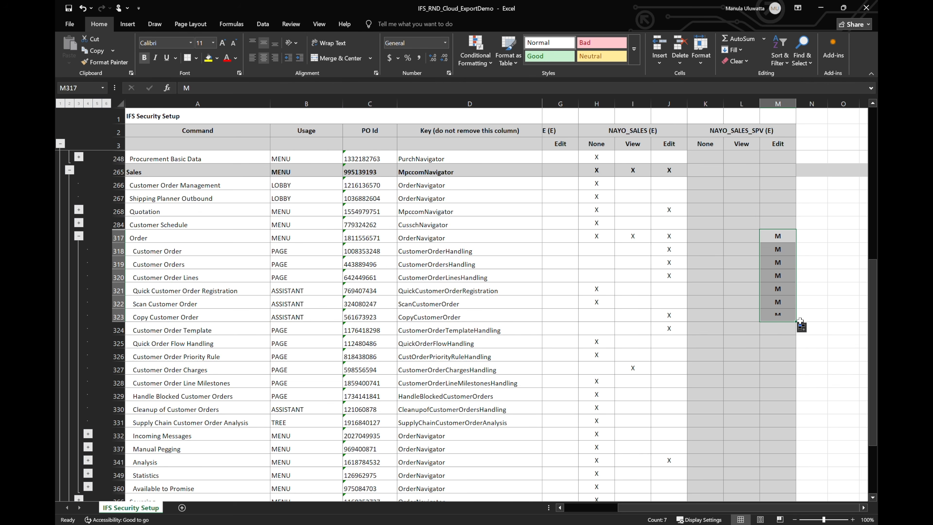
Expand the Quotation and Order groups and fill M under Edit for rows 17–19.
{"action": "scroll", "coordinate": [767, 223], "scroll_direction": "up", "scroll_amount": 5}
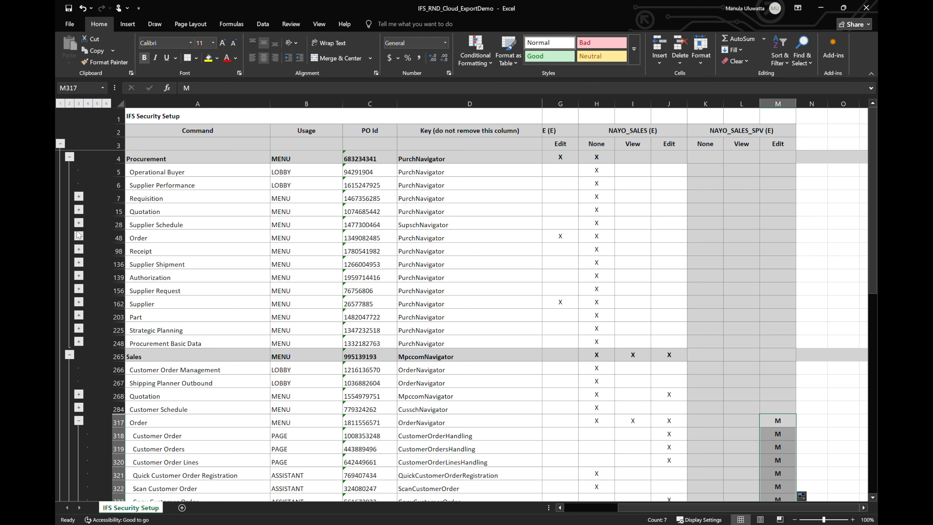
{"action": "left_click", "coordinate": [79, 209]}
{"action": "left_click", "coordinate": [87, 222]}
{"action": "left_click", "coordinate": [782, 234]}
{"action": "type", "text": "M"}
{"action": "left_click_drag", "start_coordinate": [795, 242], "coordinate": [795, 268]}
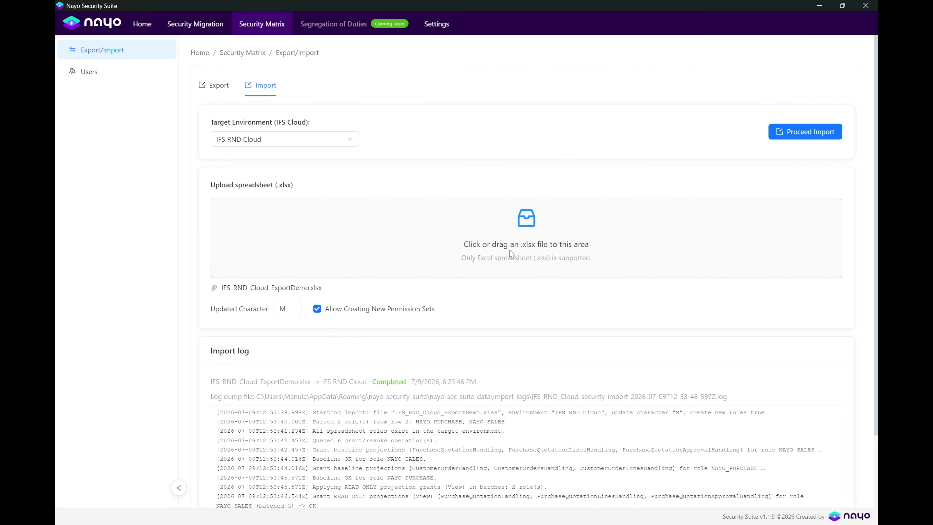
Re-import the updated IFS_RND_Cloud_ExportDemo.xlsx with new permission set creation allowed, confirming the update.
{"action": "left_click", "coordinate": [510, 252]}
{"action": "left_click", "coordinate": [168, 106]}
{"action": "double_click", "coordinate": [168, 106]}
{"action": "left_click", "coordinate": [322, 309]}
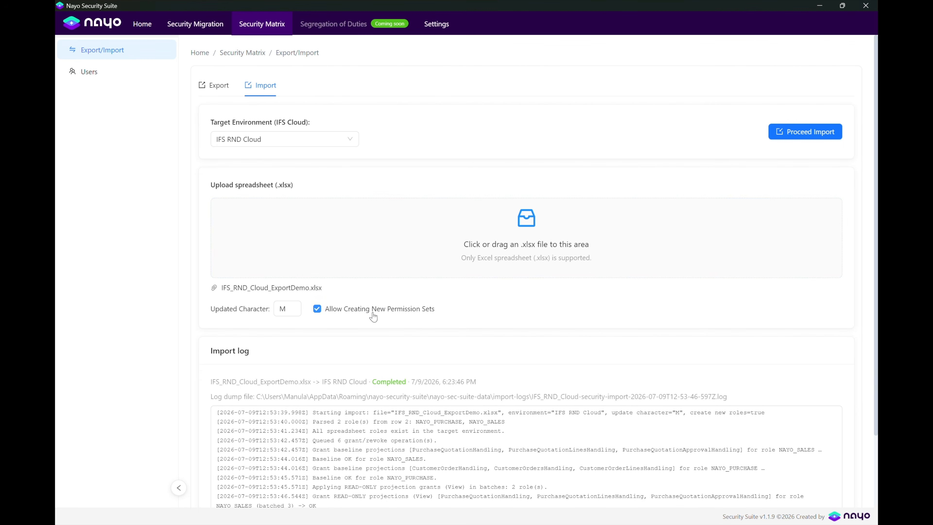
{"action": "left_click", "coordinate": [778, 133]}
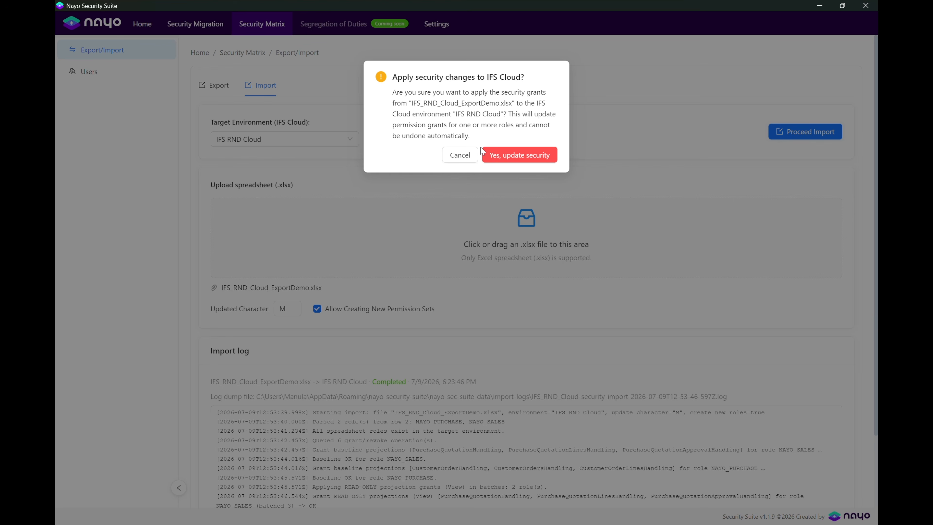
{"action": "left_click", "coordinate": [503, 156]}
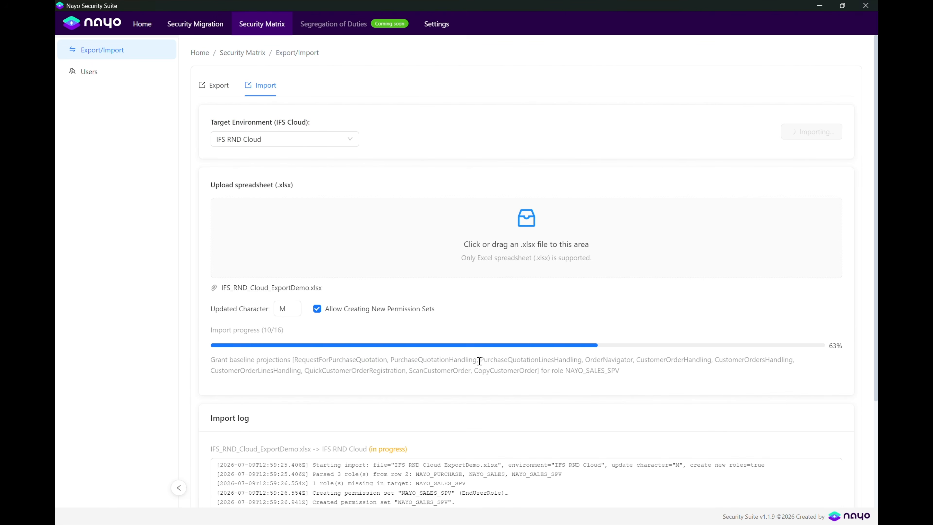
{"action": "scroll", "coordinate": [478, 363], "scroll_direction": "down", "scroll_amount": 4}
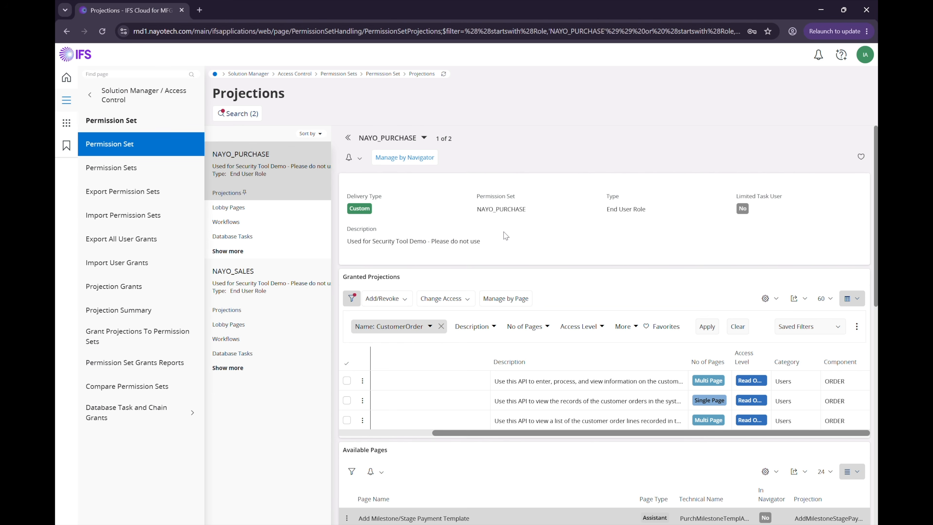
Reload the permission sets, then open NAYO_SALES_SPV's summary and its granted projections.
{"action": "left_click", "coordinate": [444, 74]}
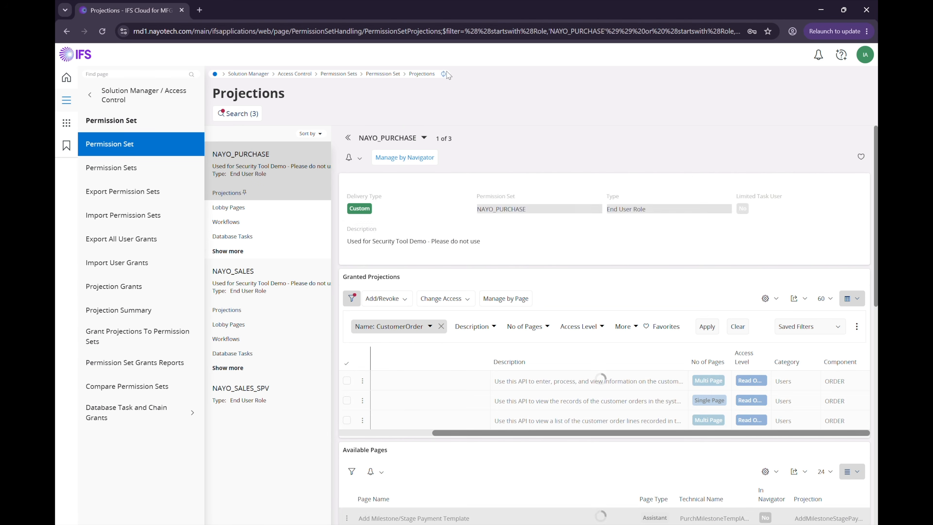
{"action": "left_click", "coordinate": [239, 396]}
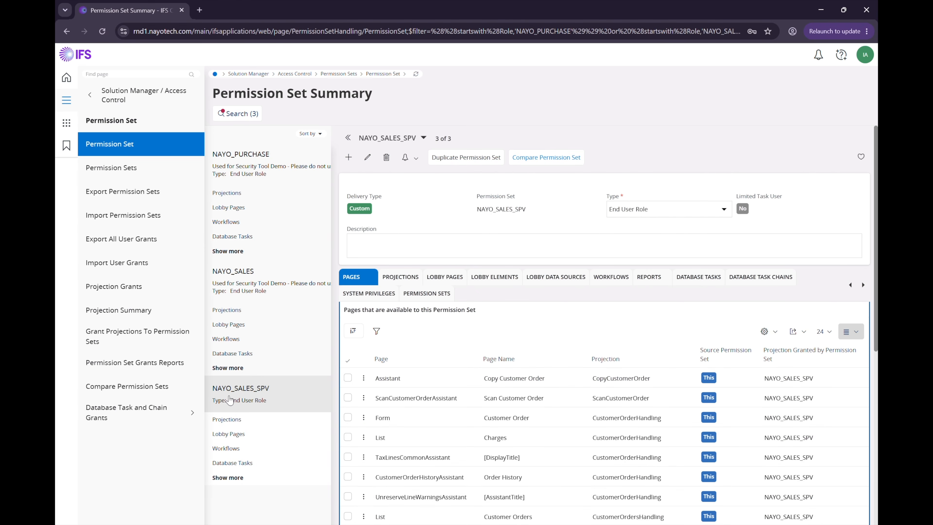
{"action": "left_click", "coordinate": [226, 421]}
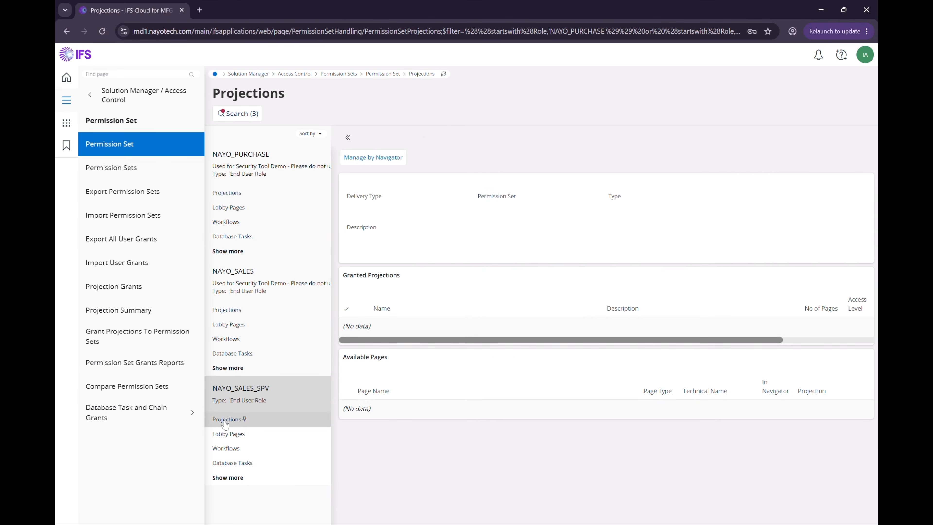
{"action": "scroll", "coordinate": [558, 360], "scroll_direction": "down", "scroll_amount": 1}
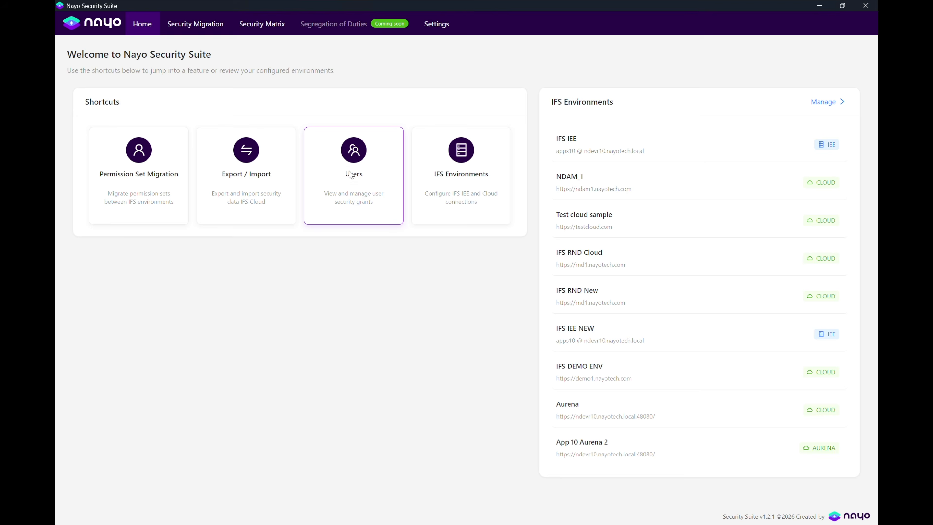
In Security Matrix Users for IFS RND Cloud, search 'Tes' and select TEST_USER_NAYO_SS.
{"action": "left_click", "coordinate": [347, 176]}
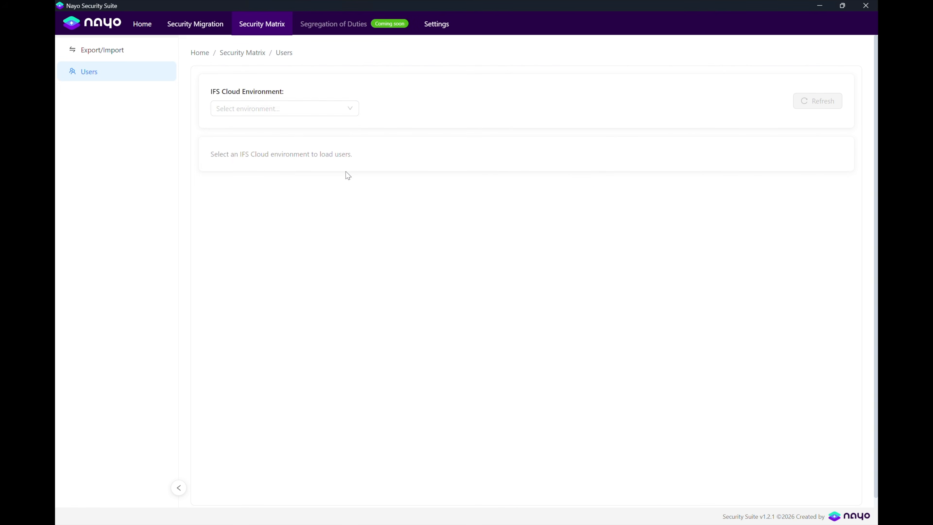
{"action": "left_click", "coordinate": [258, 108]}
{"action": "left_click", "coordinate": [239, 161]}
{"action": "left_click", "coordinate": [239, 160]}
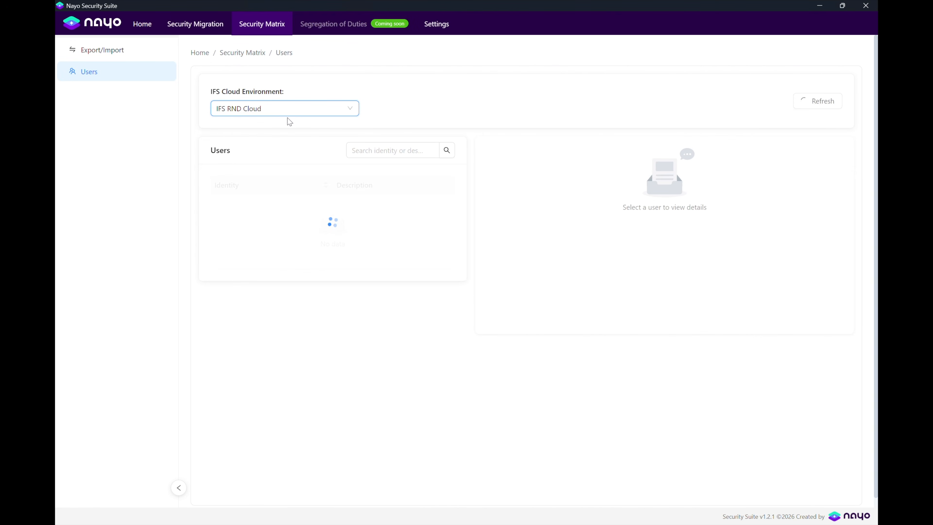
{"action": "left_click", "coordinate": [372, 153]}
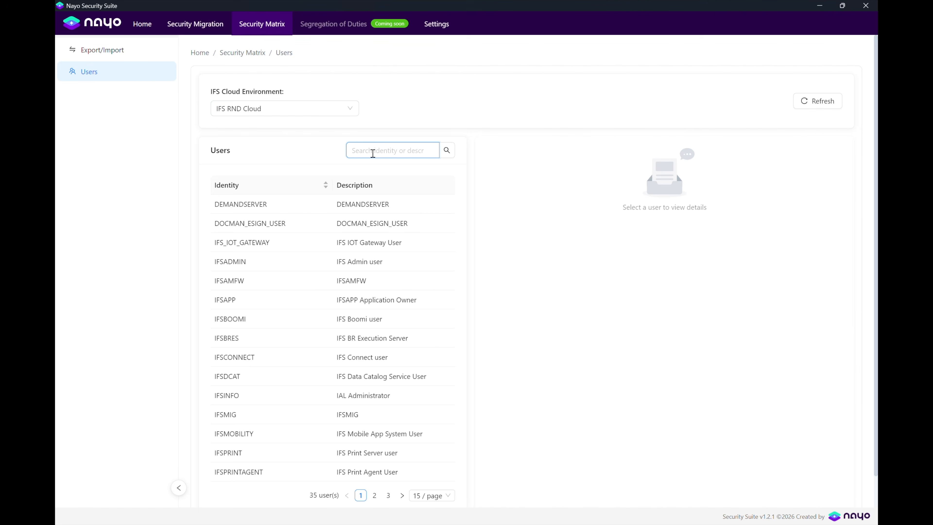
{"action": "type", "text": "Tes"}
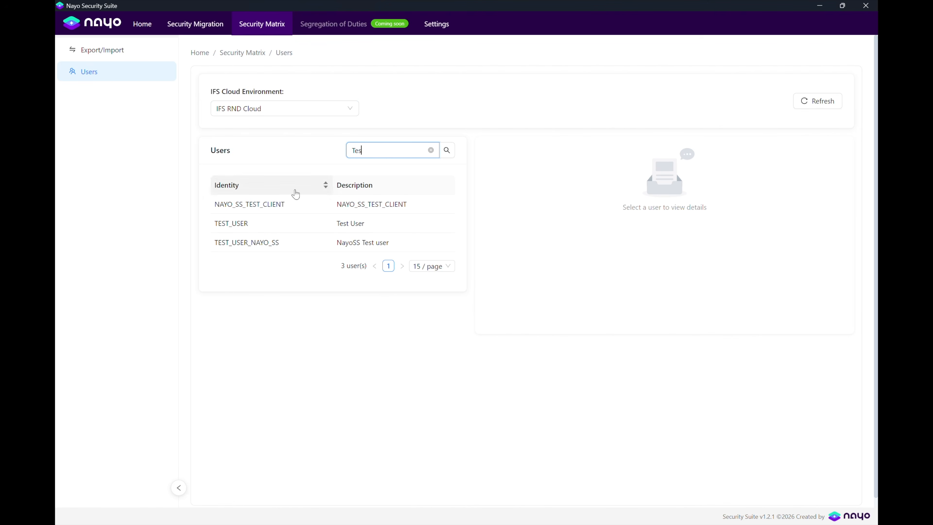
{"action": "left_click", "coordinate": [303, 244]}
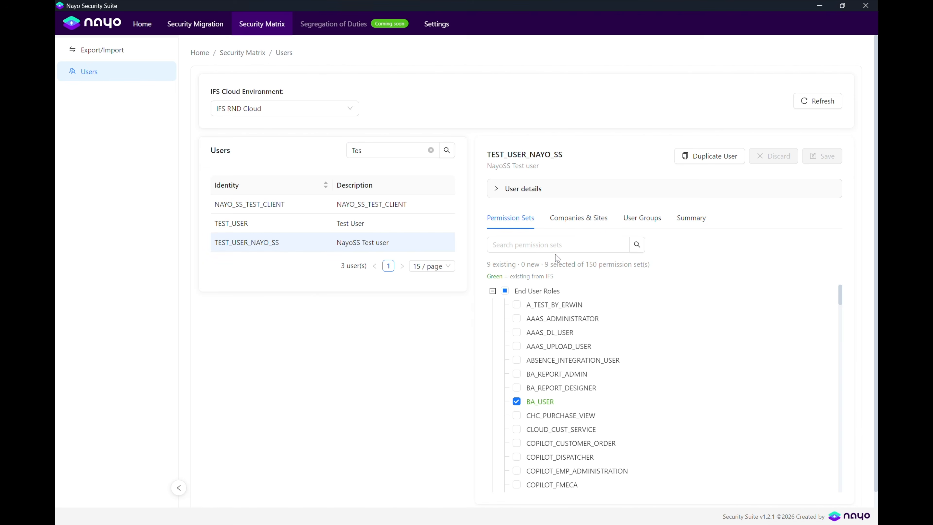
Browse the user's Companies & Sites, User Groups and fully expanded Summary, then return to Permission Sets.
{"action": "left_click", "coordinate": [532, 189]}
{"action": "left_click", "coordinate": [532, 189]}
{"action": "left_click", "coordinate": [566, 221]}
{"action": "left_click", "coordinate": [638, 218]}
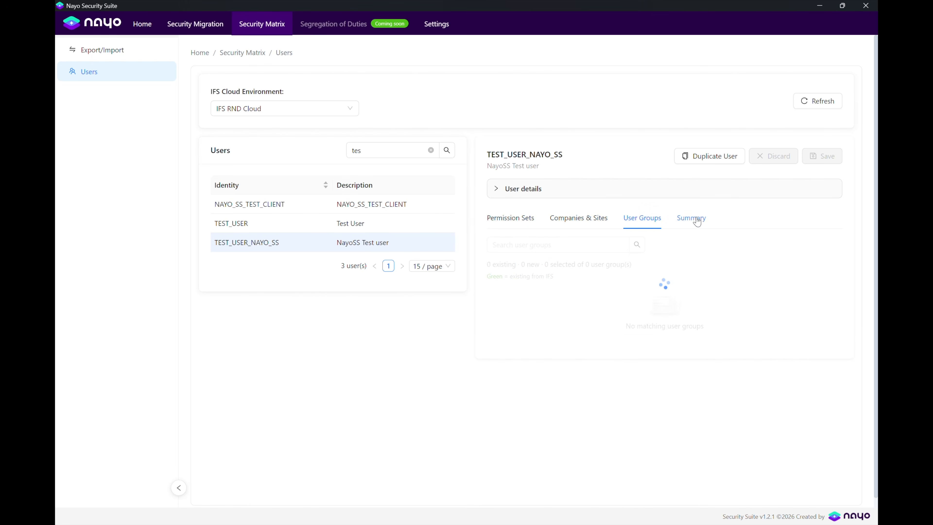
{"action": "left_click", "coordinate": [695, 220]}
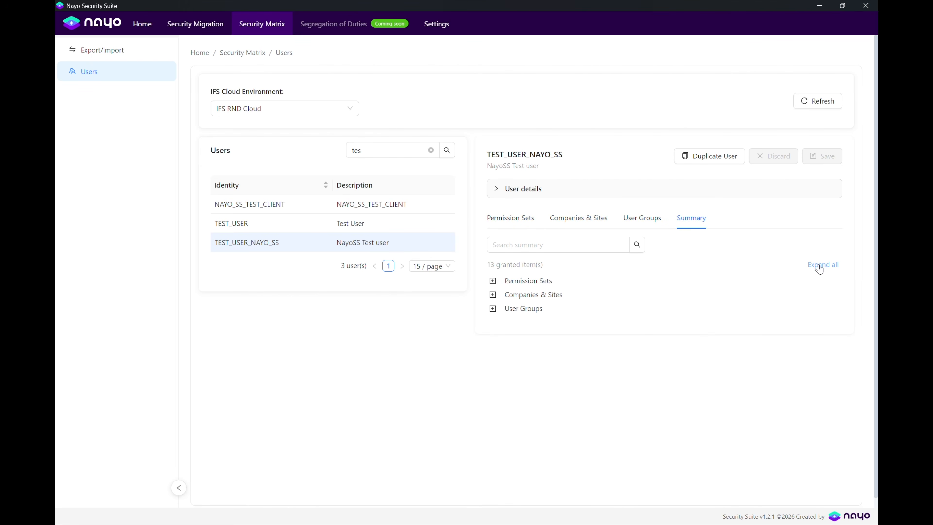
{"action": "left_click", "coordinate": [818, 265]}
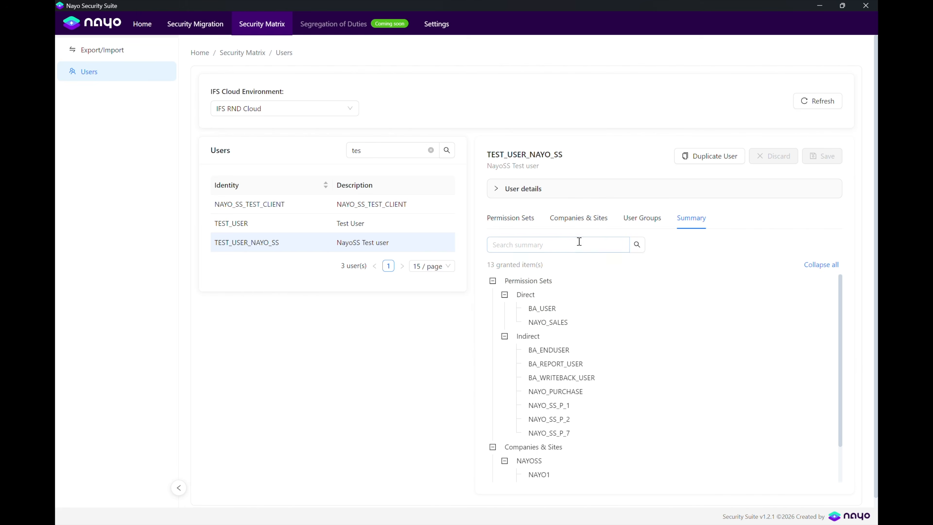
{"action": "left_click", "coordinate": [510, 221]}
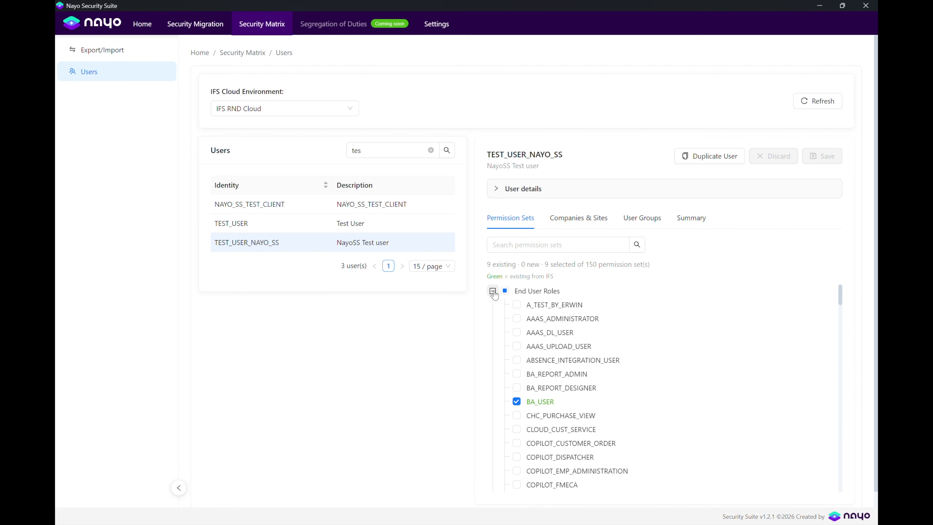
Collapse and expand the role groups, toggling ABSENCE_INTEGRATION_USER on and off with nothing left pending.
{"action": "left_click", "coordinate": [492, 291]}
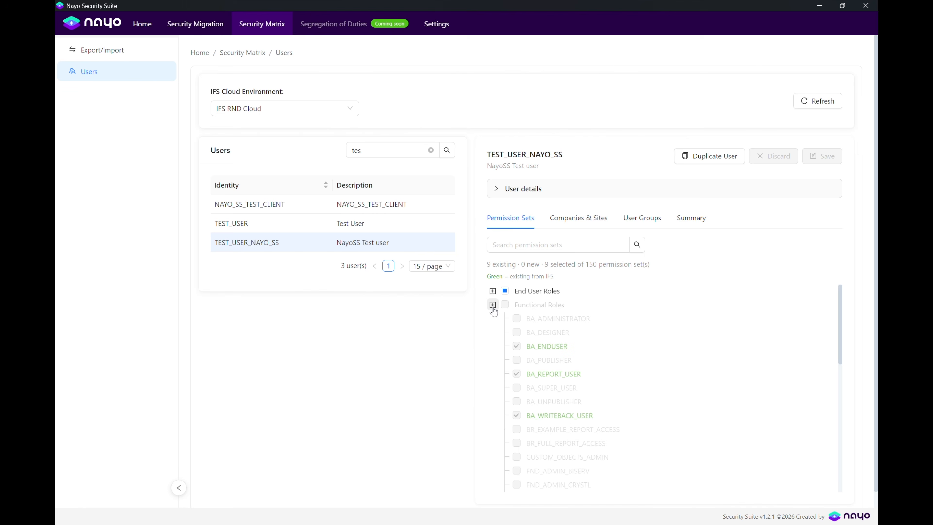
{"action": "left_click", "coordinate": [493, 305]}
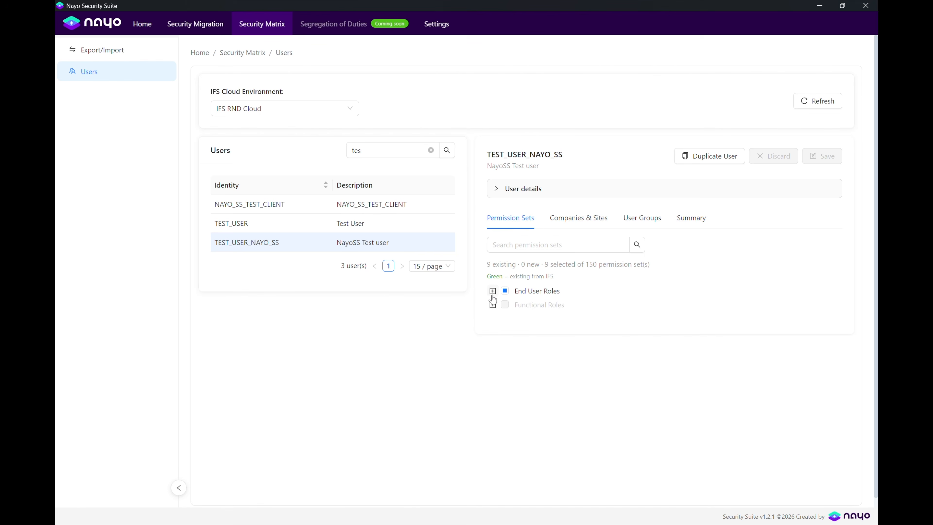
{"action": "left_click", "coordinate": [492, 291]}
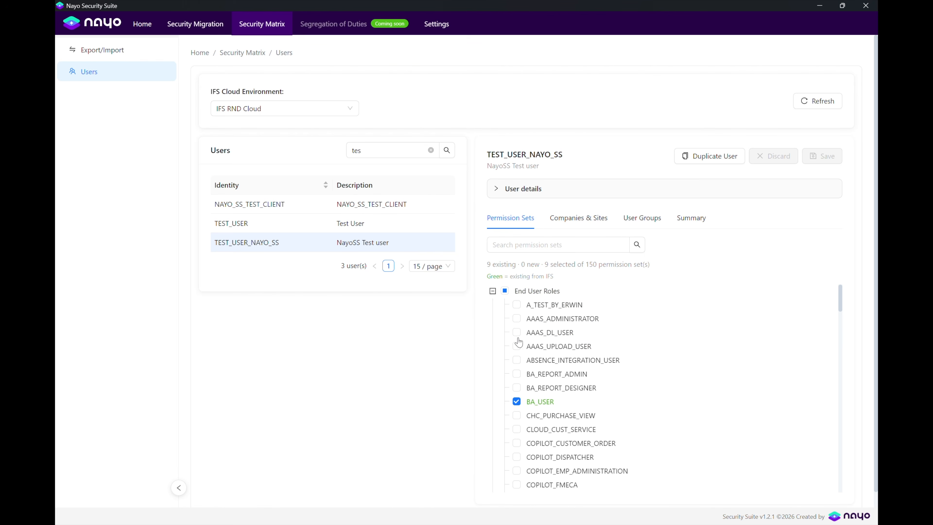
{"action": "left_click", "coordinate": [515, 362]}
{"action": "left_click", "coordinate": [516, 362]}
{"action": "left_click", "coordinate": [516, 363]}
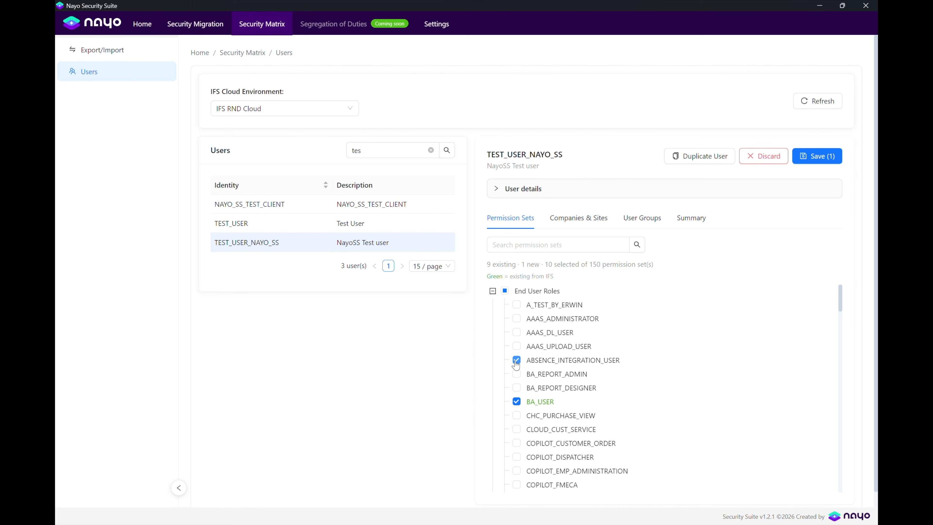
{"action": "left_click", "coordinate": [515, 363]}
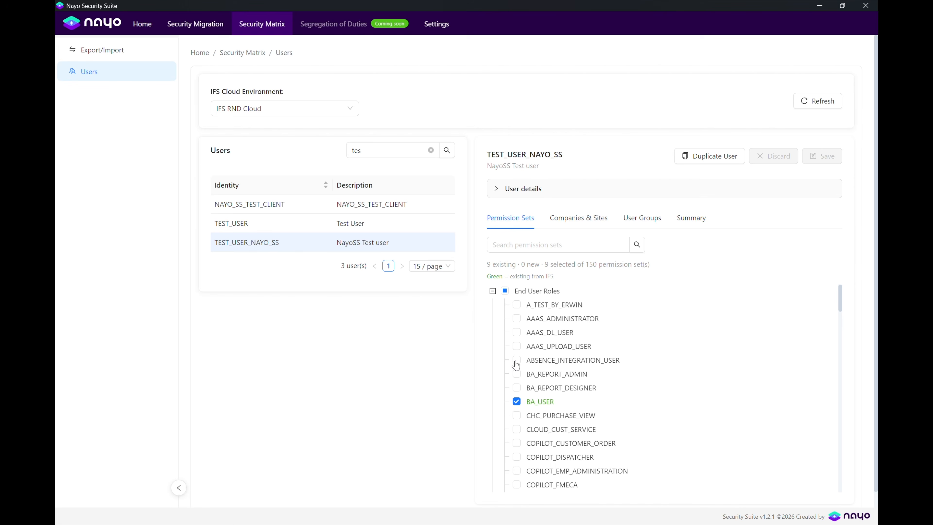
{"action": "left_click", "coordinate": [493, 291]}
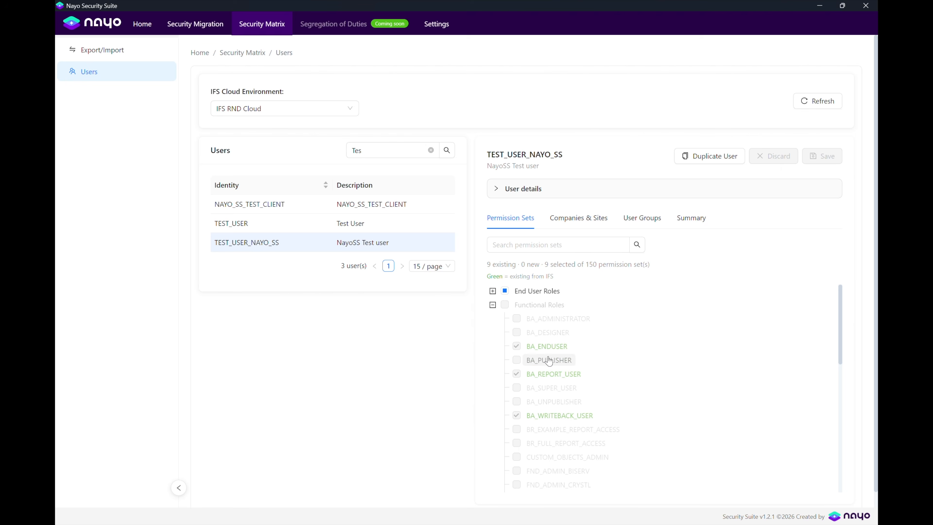
{"action": "left_click", "coordinate": [491, 291]}
Review Companies & Sites, User Groups and the expanded Summary again before returning to Permission Sets.
{"action": "scroll", "coordinate": [511, 290], "scroll_direction": "down", "scroll_amount": 5}
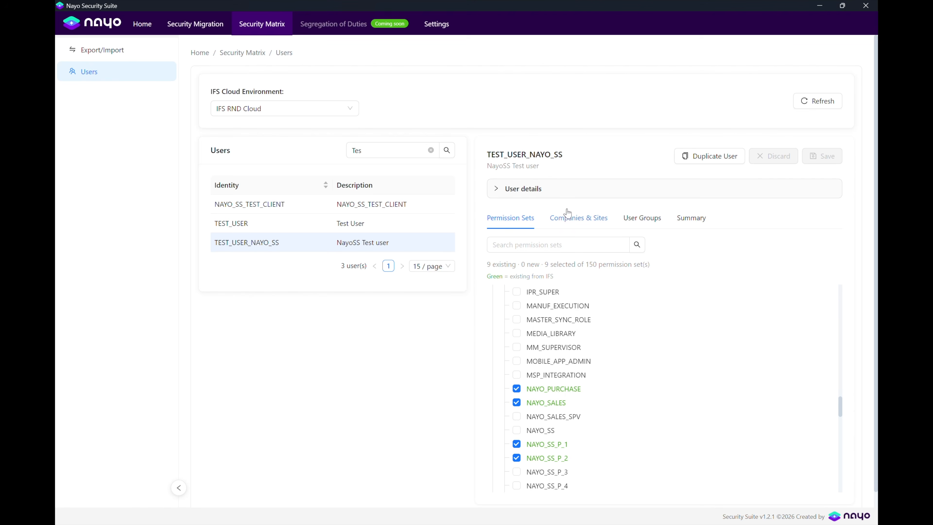
{"action": "left_click", "coordinate": [572, 219]}
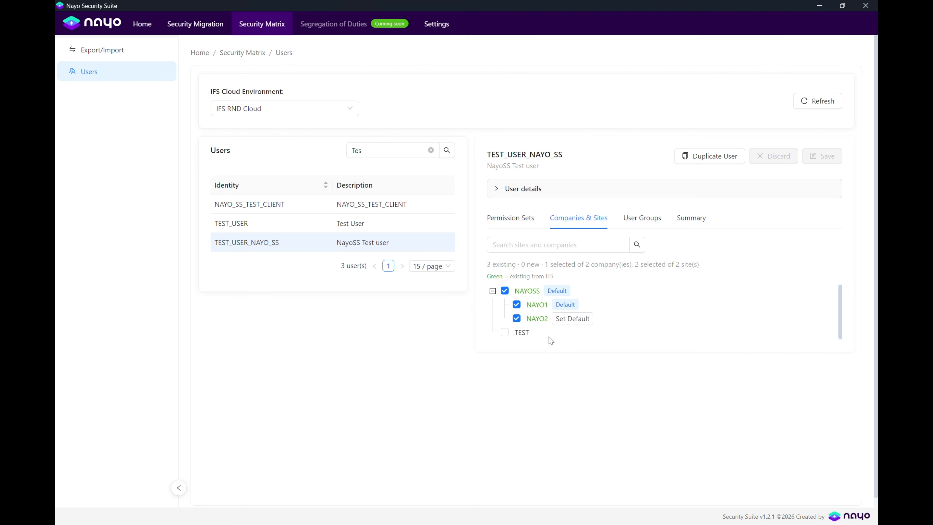
{"action": "left_click", "coordinate": [629, 219]}
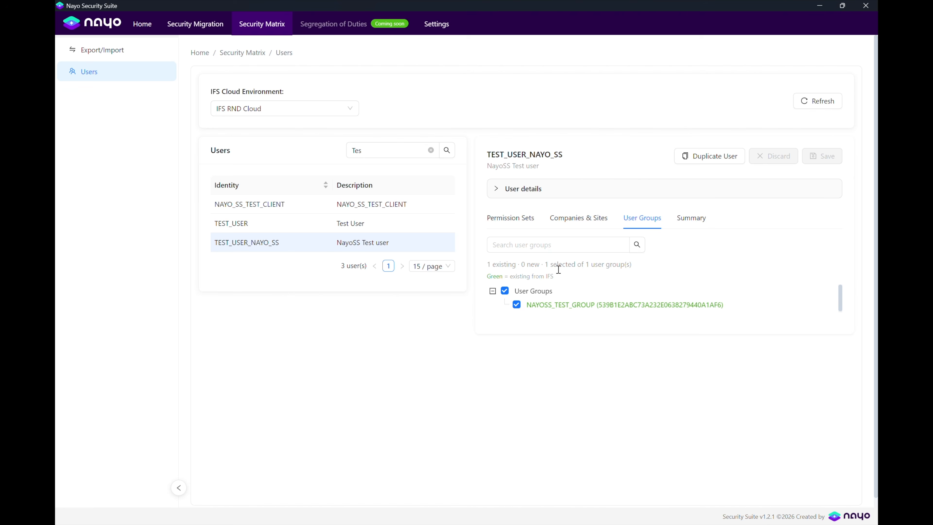
{"action": "left_click", "coordinate": [688, 218]}
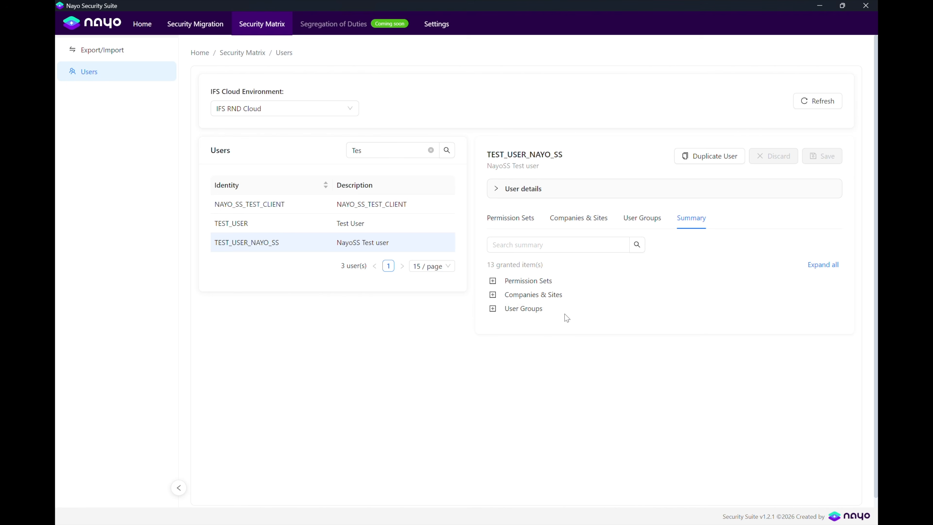
{"action": "left_click", "coordinate": [821, 264]}
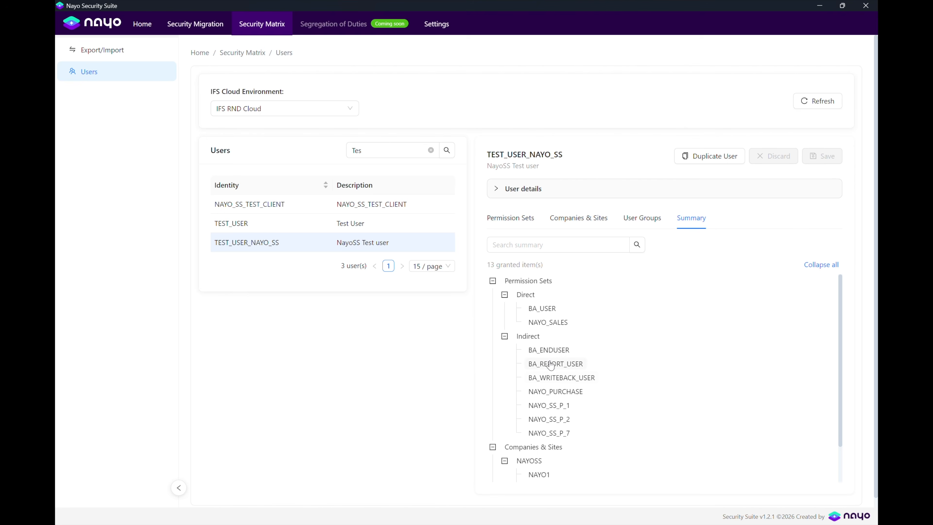
{"action": "scroll", "coordinate": [541, 402], "scroll_direction": "down", "scroll_amount": 1}
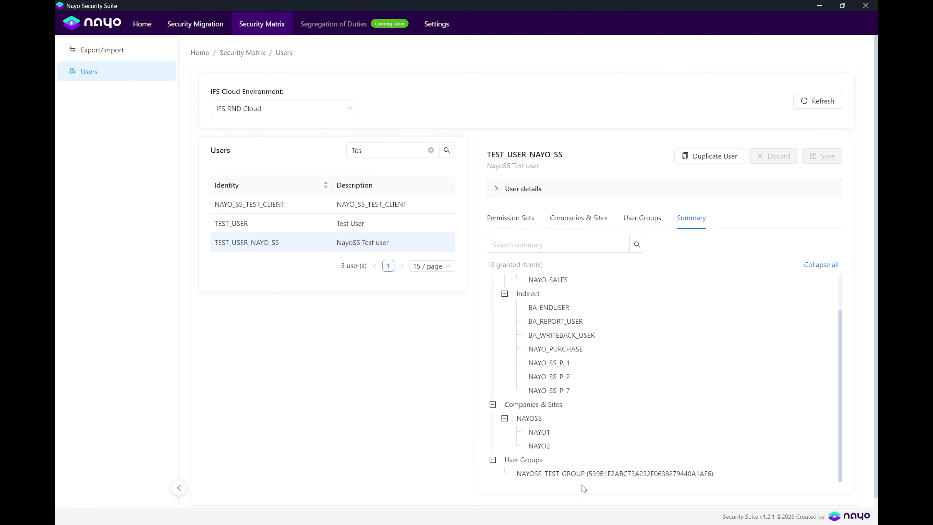
{"action": "scroll", "coordinate": [672, 291], "scroll_direction": "up", "scroll_amount": 1}
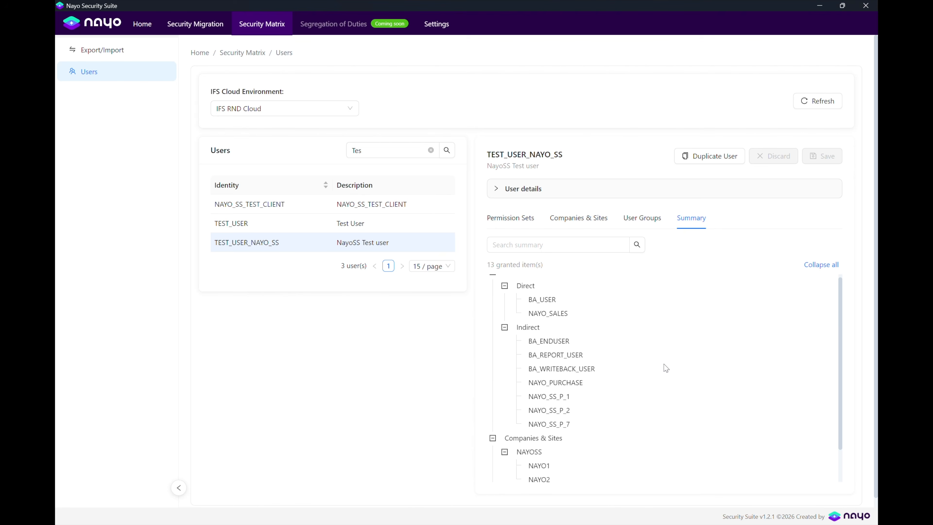
{"action": "left_click", "coordinate": [514, 218]}
{"action": "scroll", "coordinate": [543, 369], "scroll_direction": "down", "scroll_amount": 3}
{"action": "scroll", "coordinate": [522, 353], "scroll_direction": "up", "scroll_amount": 1}
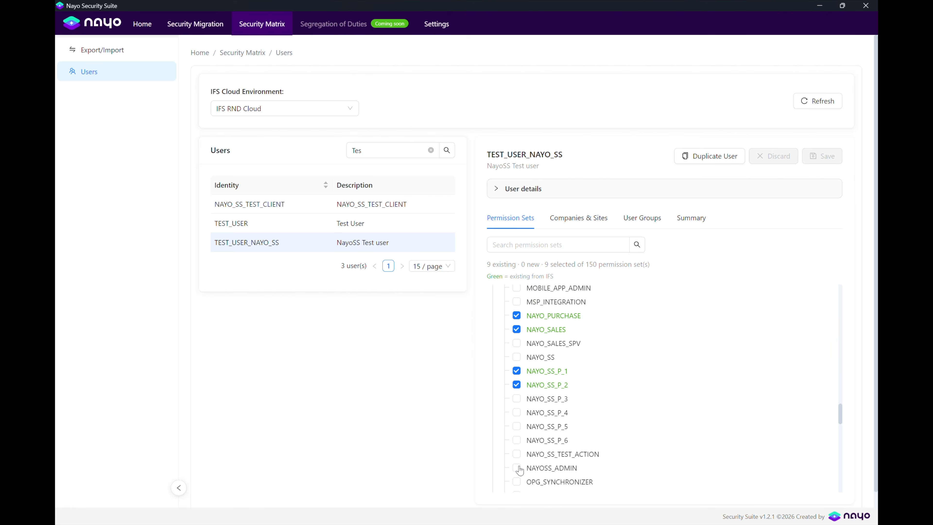
Grant the NAYOSS_ADMIN permission set to TEST_USER_NAYO_SS.
{"action": "left_click", "coordinate": [517, 469]}
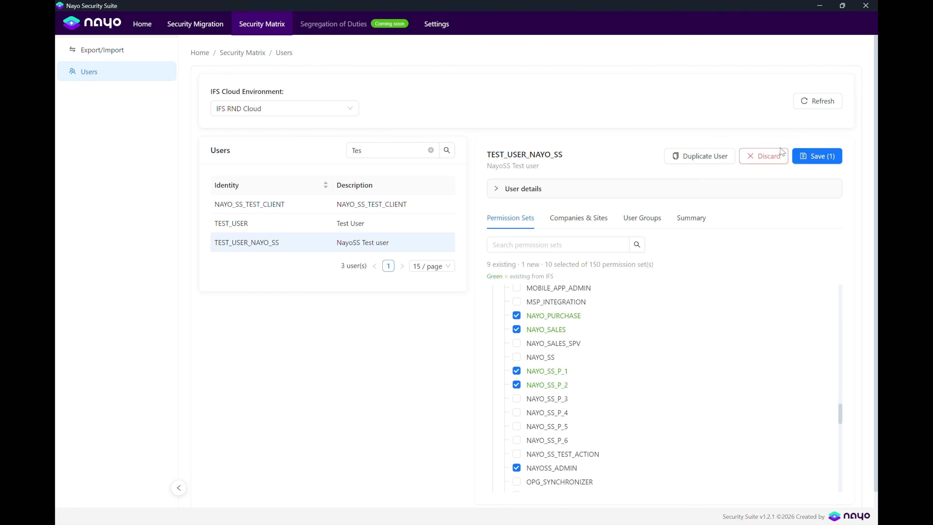
{"action": "left_click", "coordinate": [763, 163]}
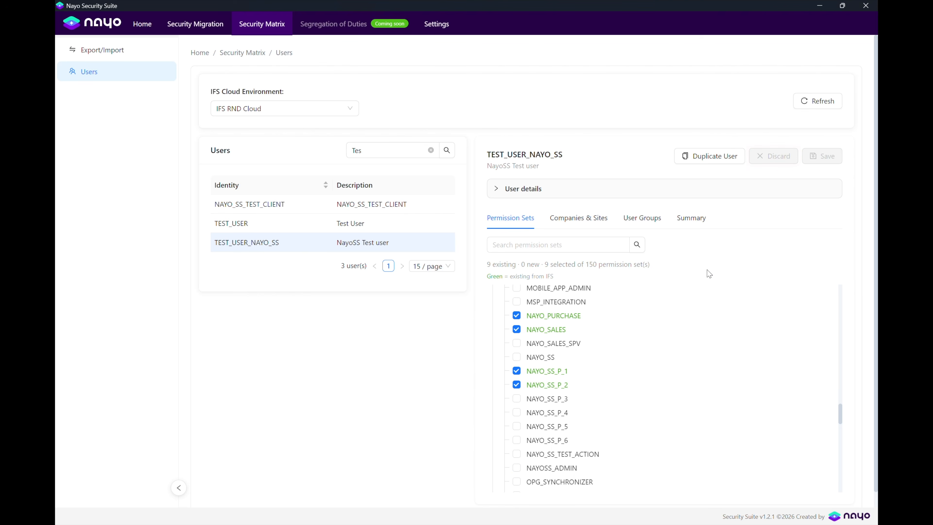
{"action": "left_click", "coordinate": [516, 468]}
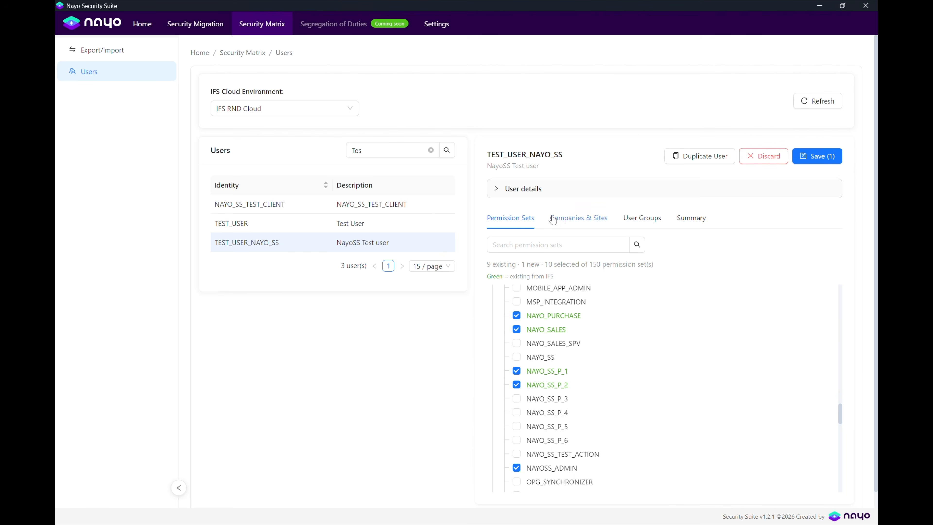
Mark NAYO2 as default site and toggle NAYOSS_TEST_GROUP membership off and back on.
{"action": "left_click", "coordinate": [563, 221]}
{"action": "left_click", "coordinate": [573, 319]}
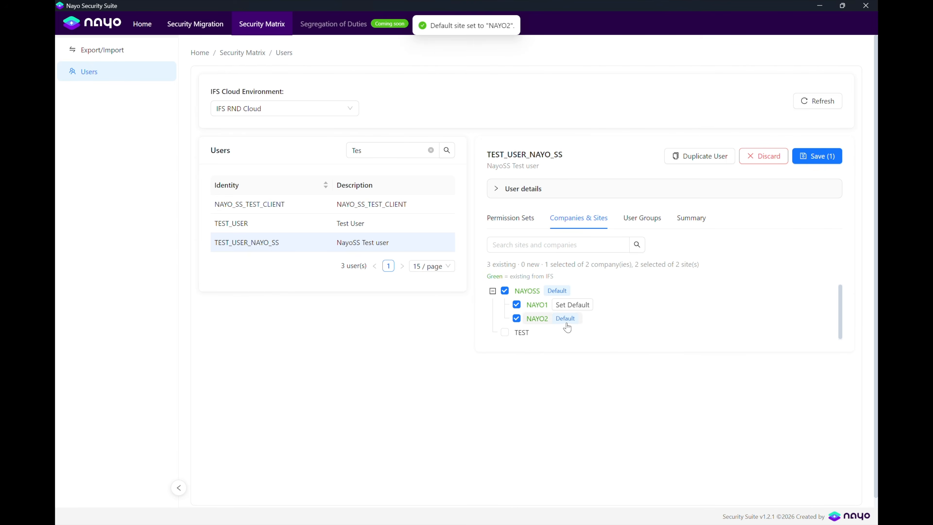
{"action": "left_click", "coordinate": [642, 217]}
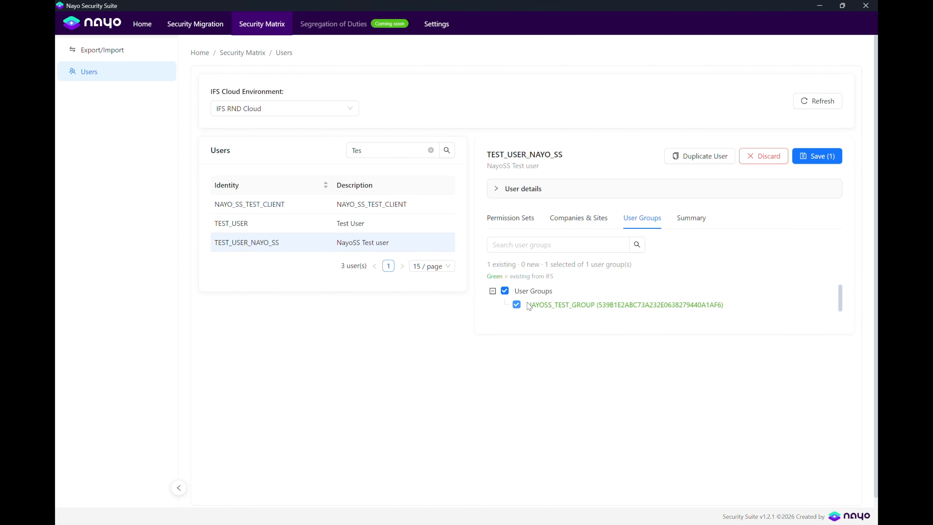
{"action": "left_click", "coordinate": [515, 306]}
{"action": "left_click", "coordinate": [515, 306]}
Save the pending access change, confirming the one permission set to grant.
{"action": "left_click", "coordinate": [813, 157]}
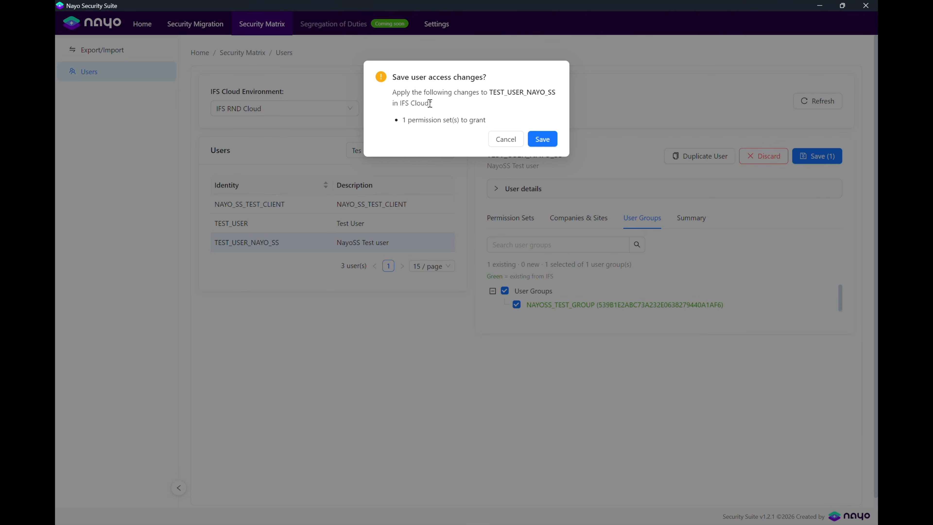
{"action": "left_click_drag", "start_coordinate": [409, 123], "coordinate": [465, 120]}
{"action": "left_click", "coordinate": [541, 139]}
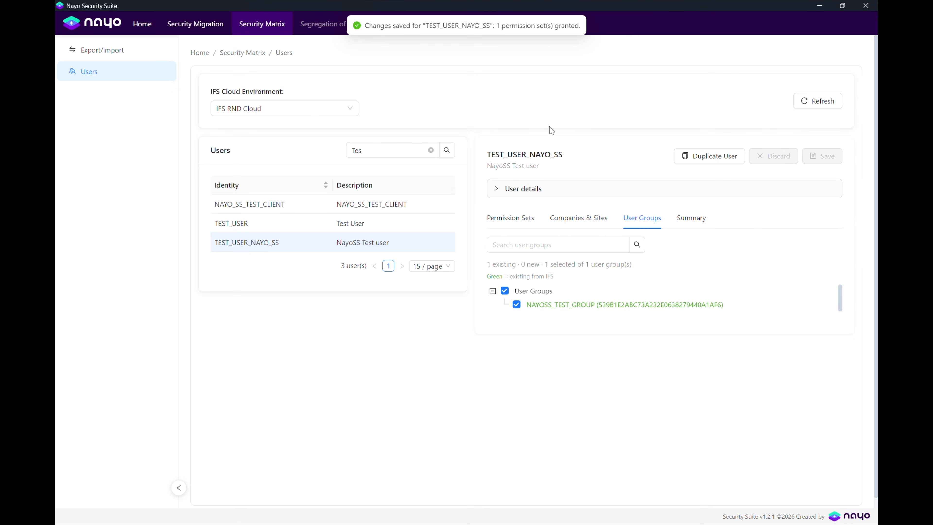
Expand the whole Summary tree to review BA_USER, NAYO_SALES, NAYOSS_ADMIN and the indirect sets.
{"action": "left_click", "coordinate": [691, 217]}
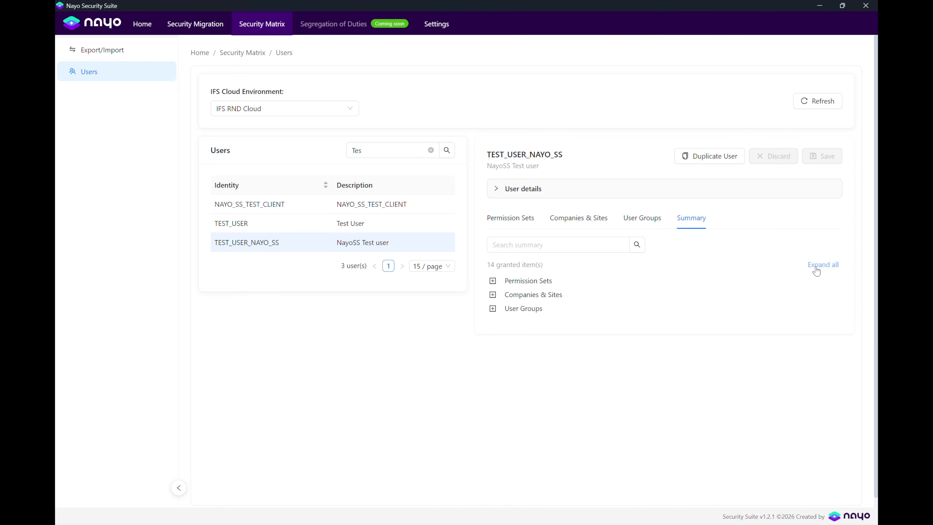
{"action": "left_click", "coordinate": [813, 265]}
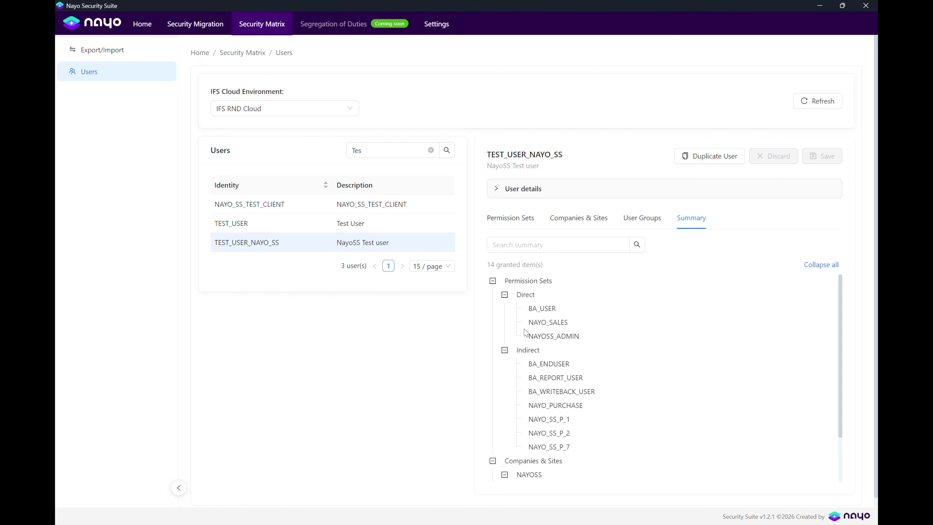
{"action": "scroll", "coordinate": [543, 338], "scroll_direction": "down", "scroll_amount": 3}
{"action": "scroll", "coordinate": [545, 338], "scroll_direction": "up", "scroll_amount": 3}
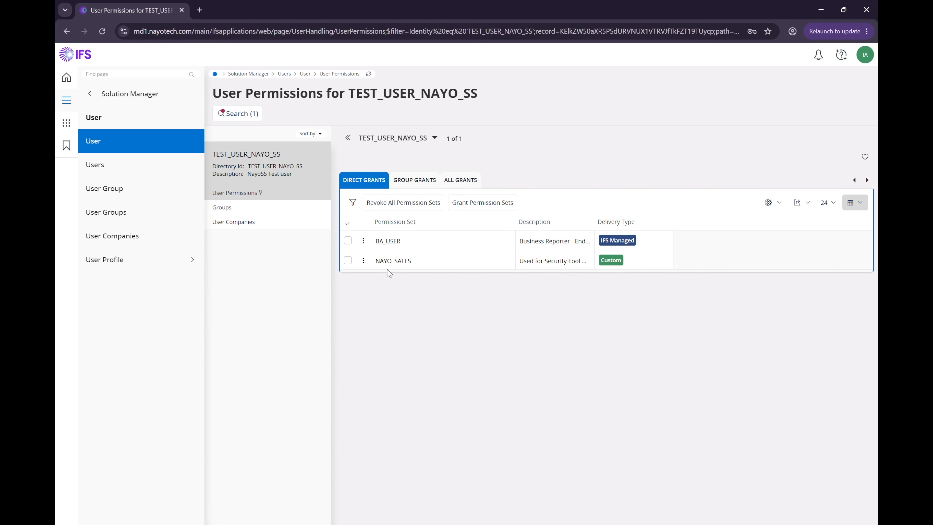
Refresh TEST_USER_NAYO_SS's grants in IFS Cloud and list all ten direct and indirect grants.
{"action": "left_click", "coordinate": [369, 73]}
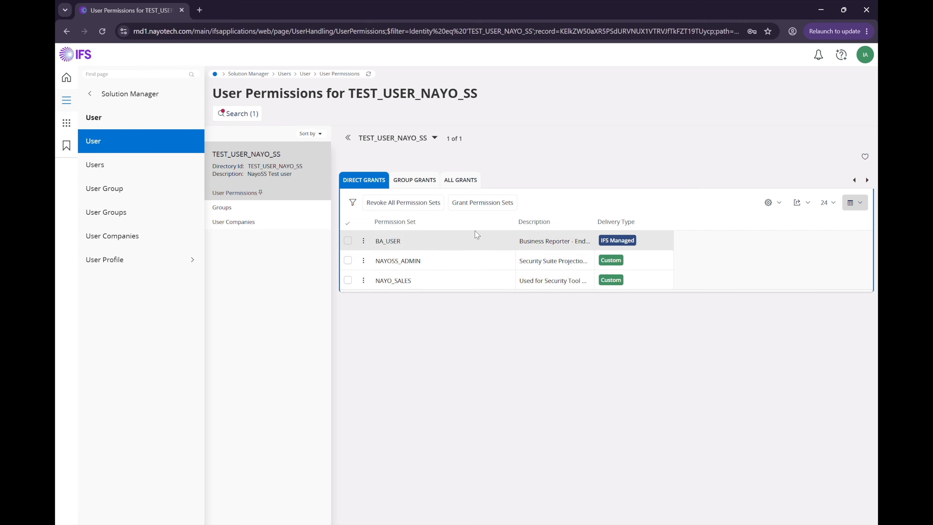
{"action": "left_click", "coordinate": [460, 180]}
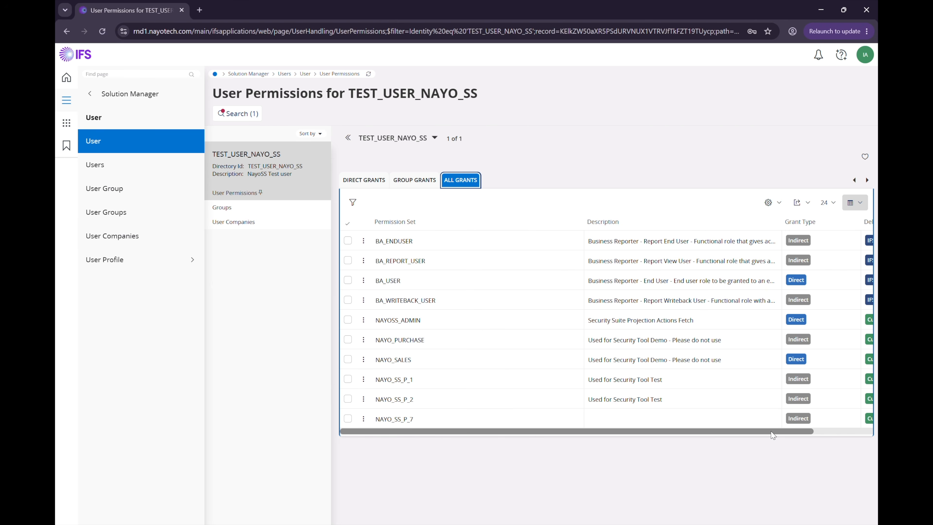
{"action": "scroll", "coordinate": [771, 415], "scroll_direction": "right", "scroll_amount": 3}
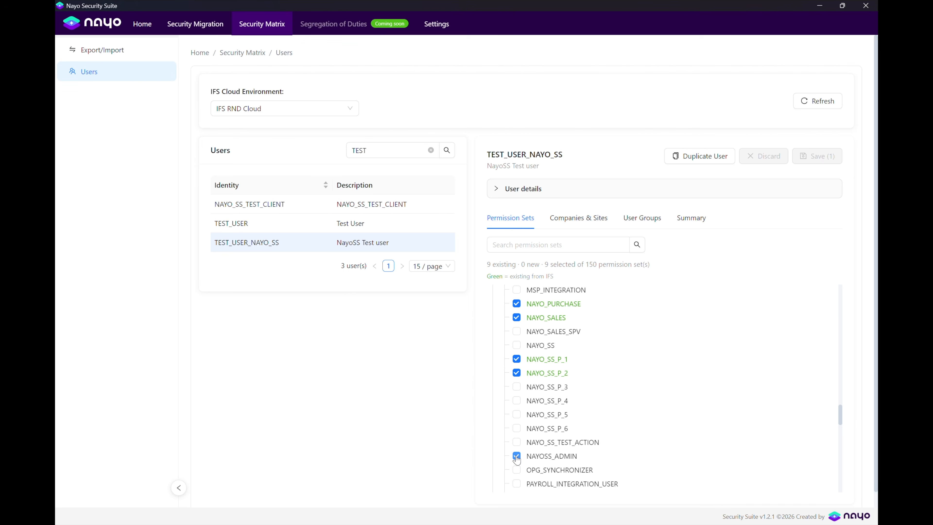
Revoke NAYOSS_ADMIN from TEST_USER_NAYO_SS and confirm the save, leaving BA_USER and NAYO_SALES direct.
{"action": "left_click", "coordinate": [516, 455]}
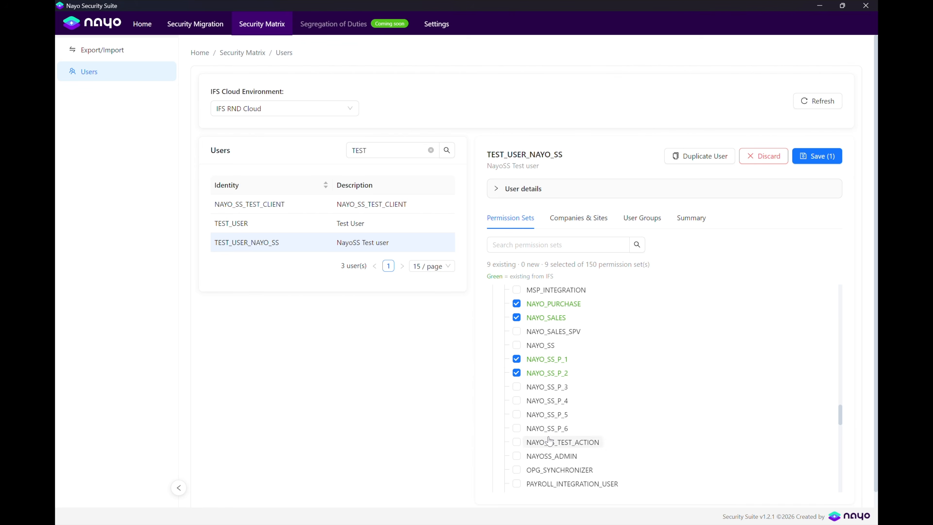
{"action": "left_click", "coordinate": [802, 166]}
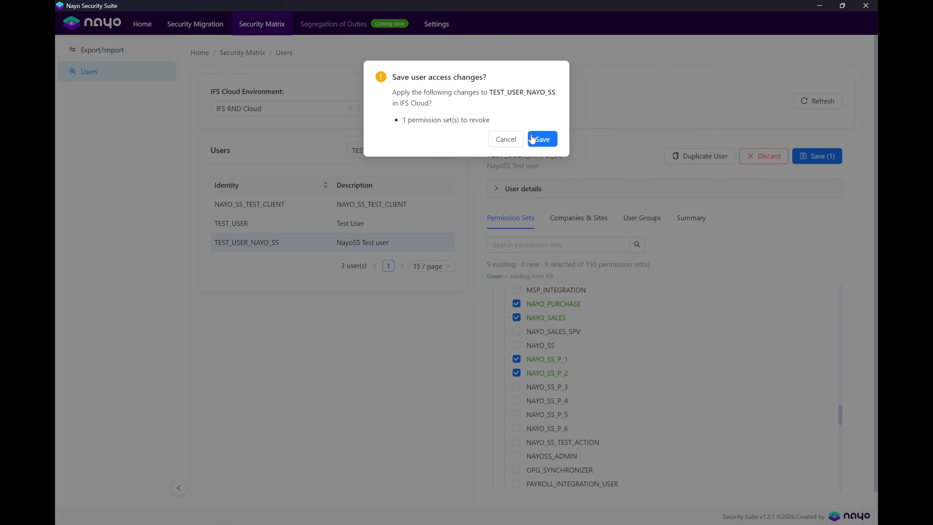
{"action": "left_click", "coordinate": [532, 139]}
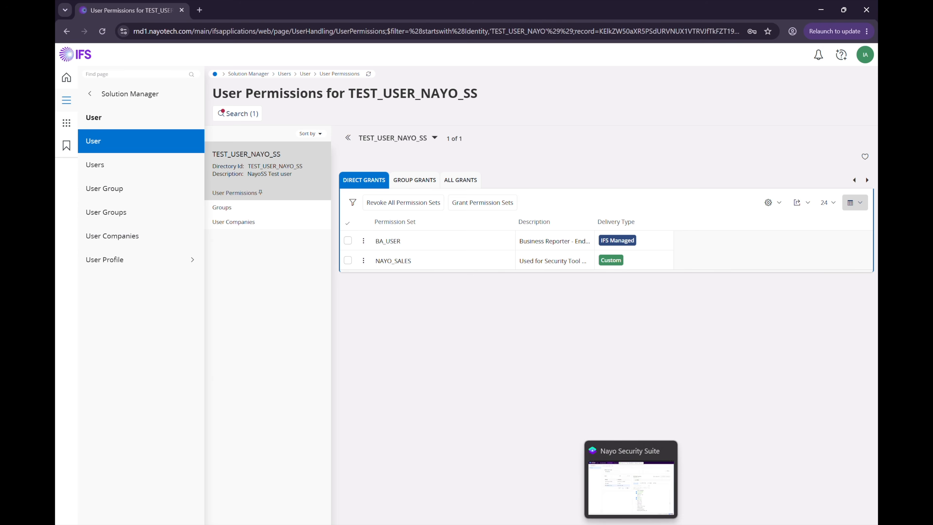
{"action": "left_click", "coordinate": [630, 524]}
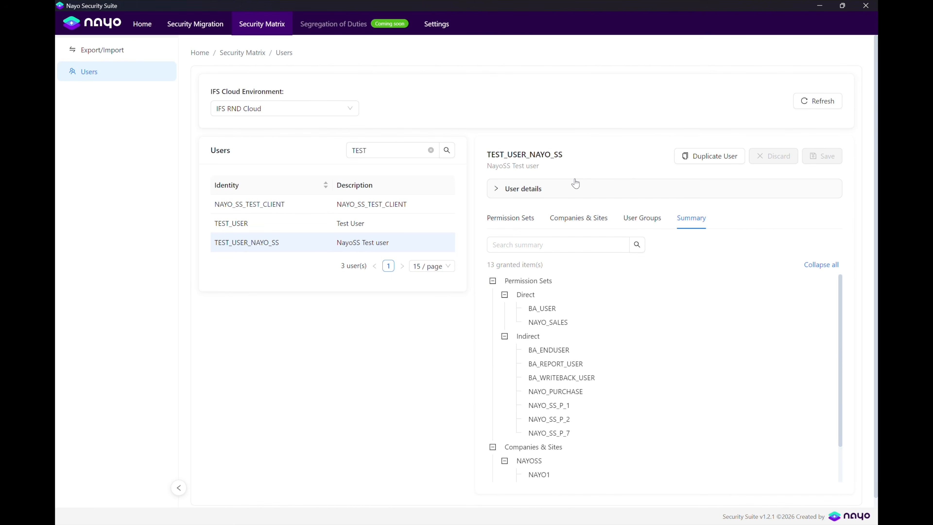
Duplicate TEST_USER_NAYO_SS with identity TEST_USER_NAYO_SS_1, enabling person record creation and entering the confirmation password.
{"action": "left_click", "coordinate": [705, 156]}
{"action": "left_click", "coordinate": [376, 114]}
{"action": "type", "text": "TEST_USER_NAY"}
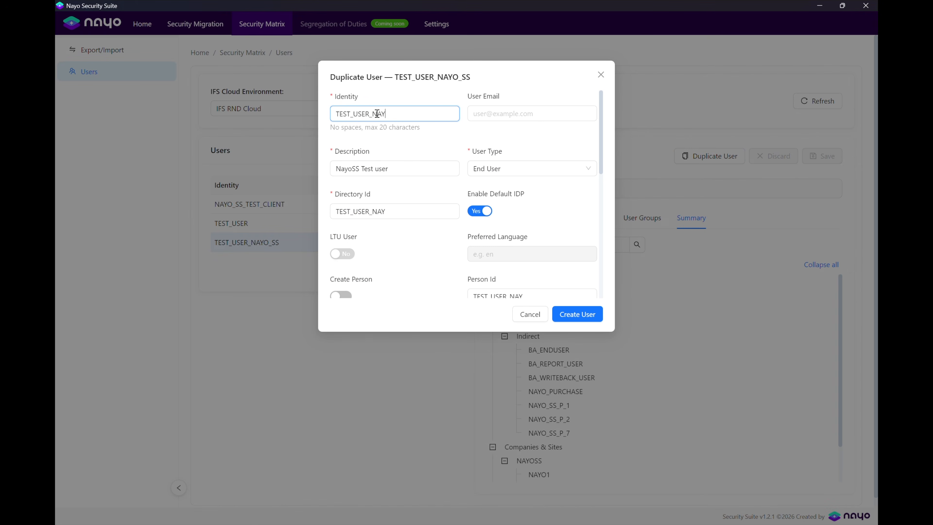
{"action": "type", "text": "O_SS_1"}
{"action": "left_click", "coordinate": [416, 212]}
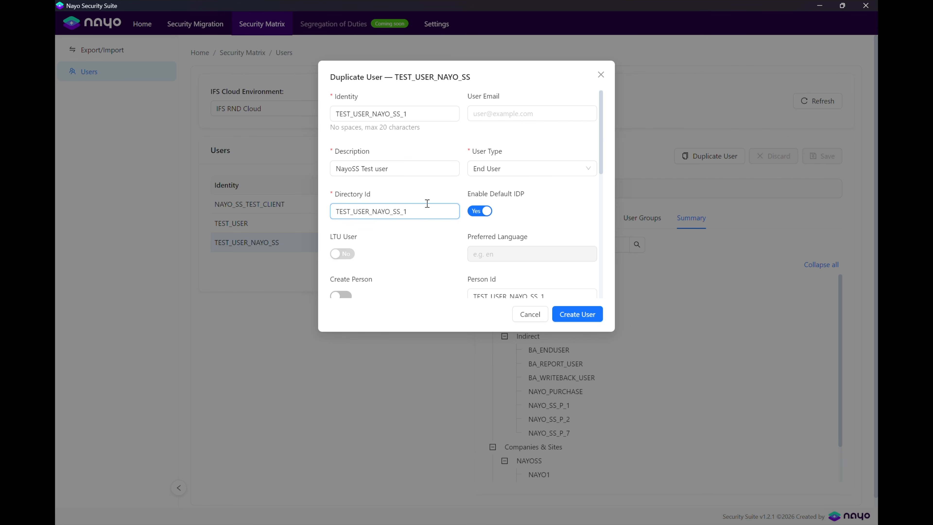
{"action": "scroll", "coordinate": [425, 225], "scroll_direction": "down", "scroll_amount": 3}
{"action": "left_click", "coordinate": [339, 205]}
{"action": "scroll", "coordinate": [366, 208], "scroll_direction": "down", "scroll_amount": 3}
{"action": "left_click", "coordinate": [488, 193]}
{"action": "type", "text": "•"}
Leave temporary password and automatic activation off, then create the duplicate user.
{"action": "scroll", "coordinate": [489, 193], "scroll_direction": "down", "scroll_amount": 2}
{"action": "left_click", "coordinate": [348, 149]}
{"action": "left_click", "coordinate": [348, 149]}
{"action": "scroll", "coordinate": [385, 167], "scroll_direction": "down", "scroll_amount": 1}
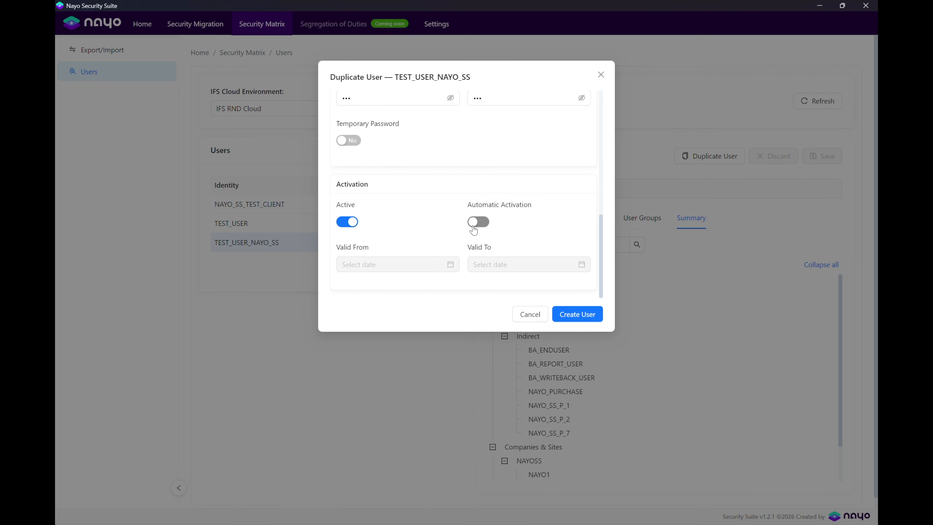
{"action": "left_click", "coordinate": [479, 222]}
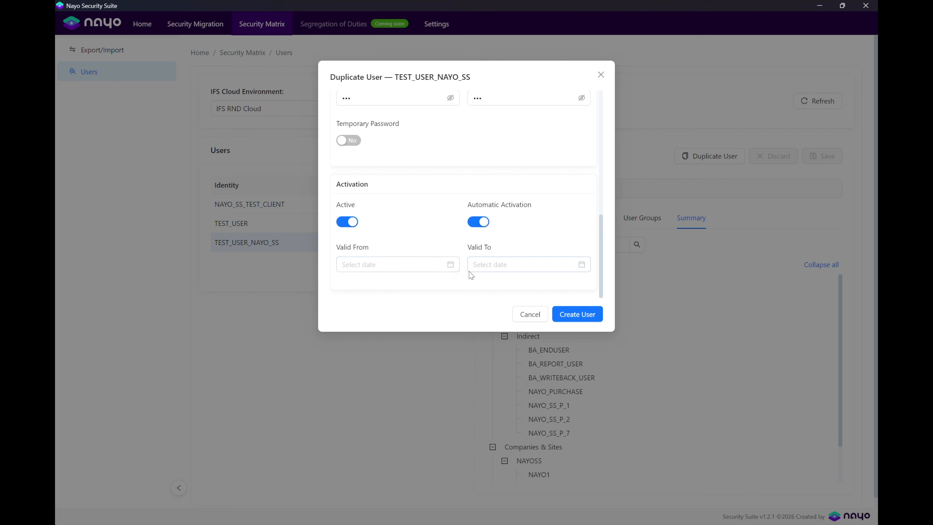
{"action": "left_click", "coordinate": [452, 268]}
{"action": "left_click", "coordinate": [439, 225]}
{"action": "left_click", "coordinate": [477, 222]}
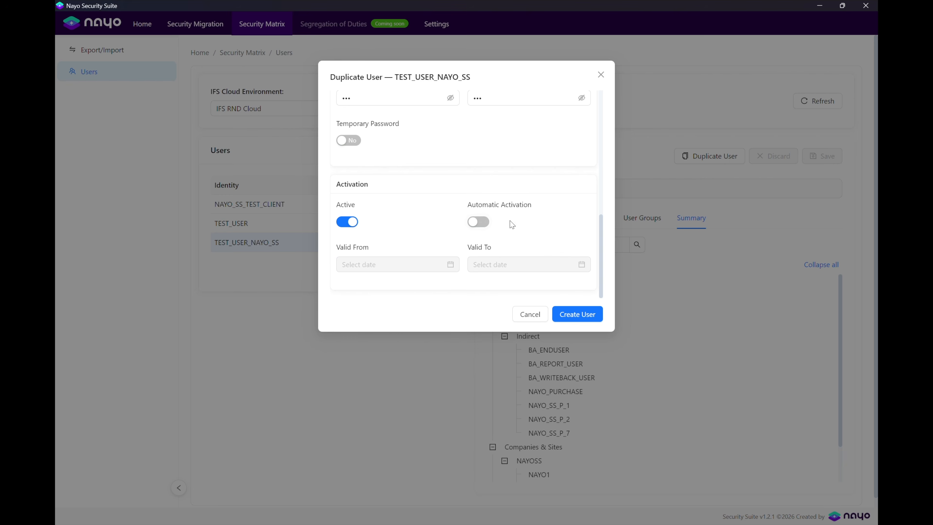
{"action": "left_click", "coordinate": [579, 315]}
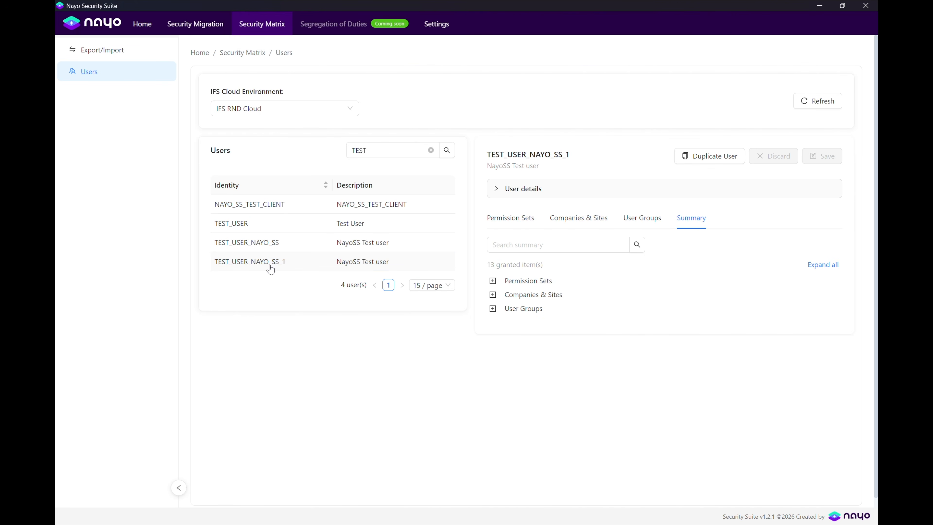
Expand TEST_USER_NAYO_SS_1's access summary, then select TEST_USER_NAYO_SS and expand its 13 granted items.
{"action": "left_click", "coordinate": [822, 265]}
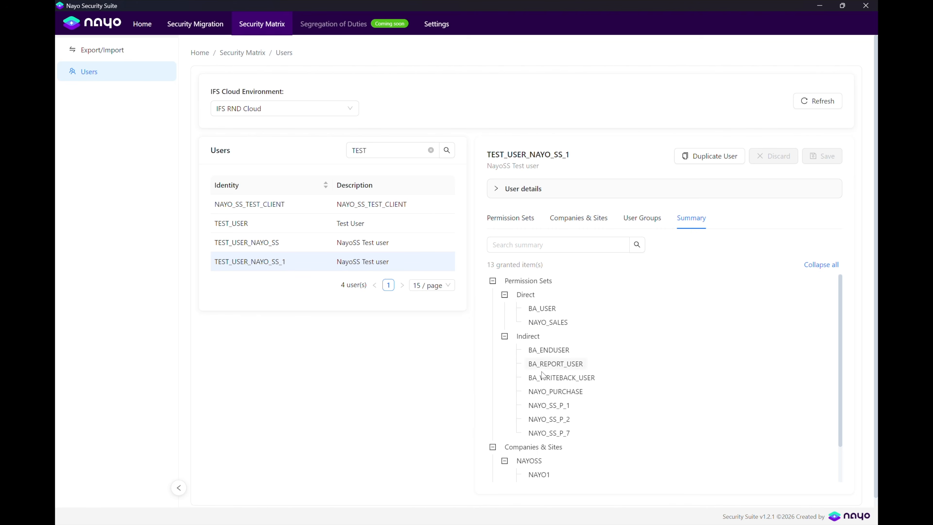
{"action": "scroll", "coordinate": [547, 358], "scroll_direction": "down", "scroll_amount": 2}
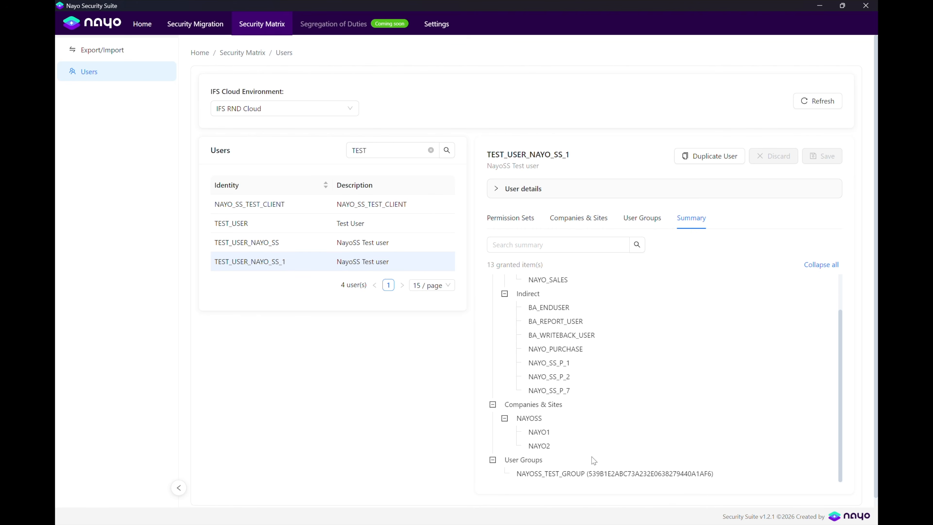
{"action": "left_click", "coordinate": [296, 244]}
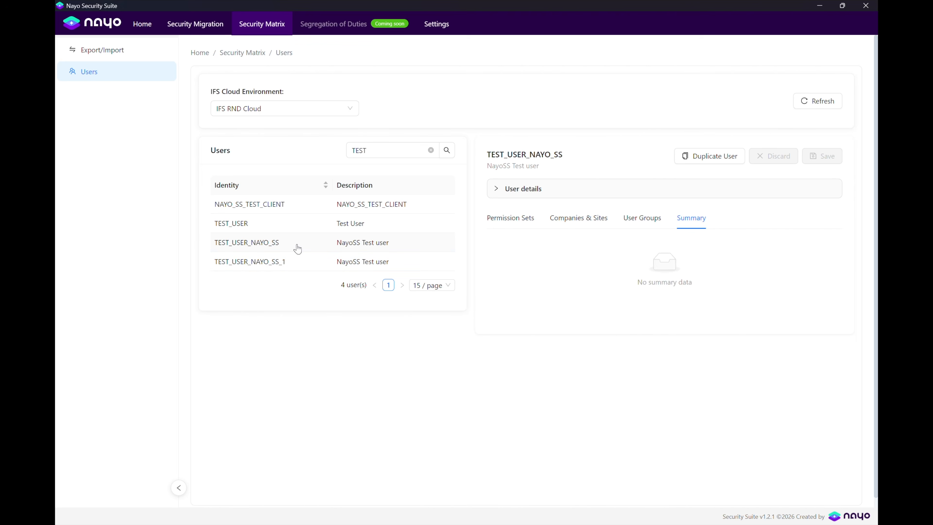
{"action": "left_click", "coordinate": [823, 270]}
{"action": "scroll", "coordinate": [711, 423], "scroll_direction": "down", "scroll_amount": 2}
{"action": "scroll", "coordinate": [711, 423], "scroll_direction": "up", "scroll_amount": 2}
In IFS Cloud, verify TEST_USER_NAYO_SS_1's group, companies and sites NAYO1/NAYO2, then reselect TEST_USER_NAYO_SS.
{"action": "key", "text": "alt+Tab"}
{"action": "left_click", "coordinate": [369, 74]}
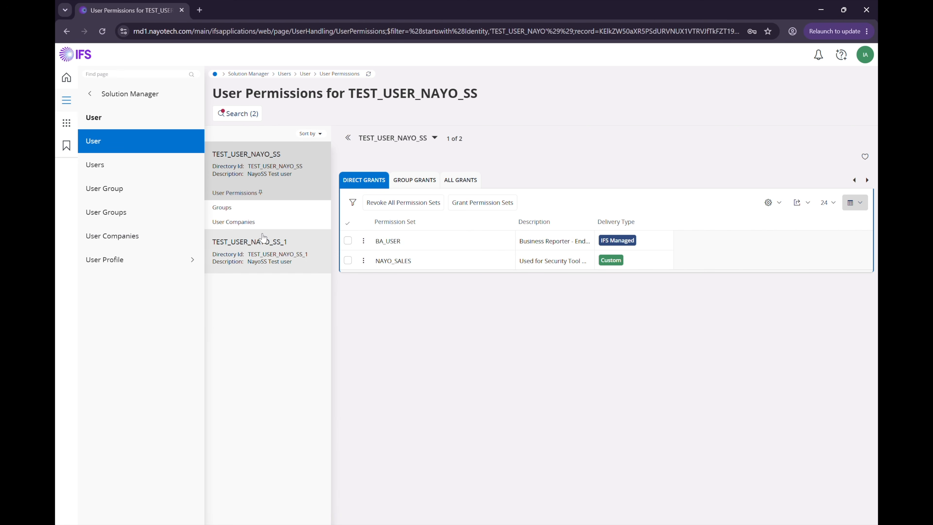
{"action": "left_click", "coordinate": [268, 246]}
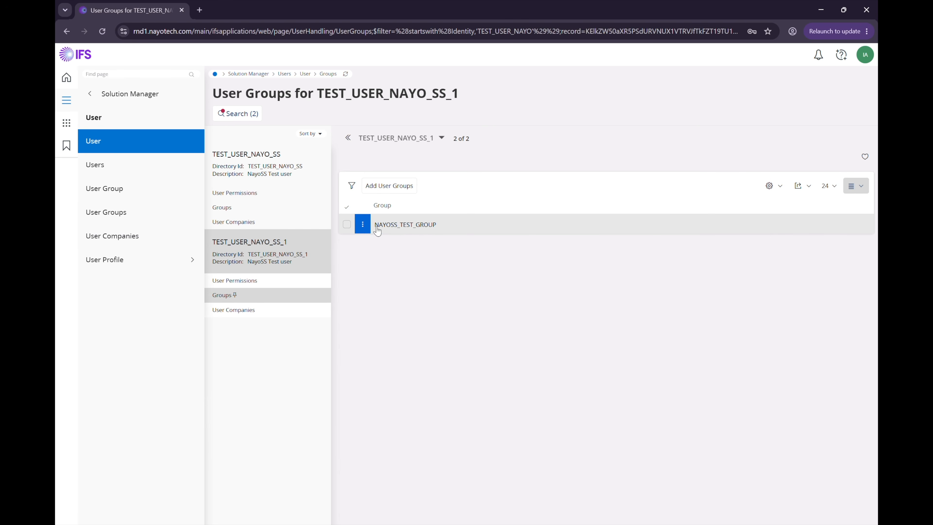
{"action": "left_click", "coordinate": [231, 310]}
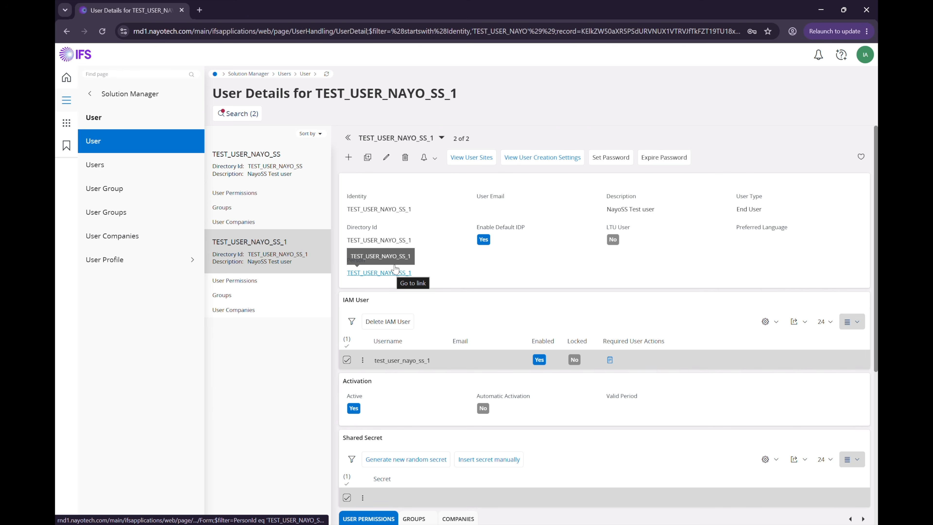
{"action": "left_click", "coordinate": [474, 158]}
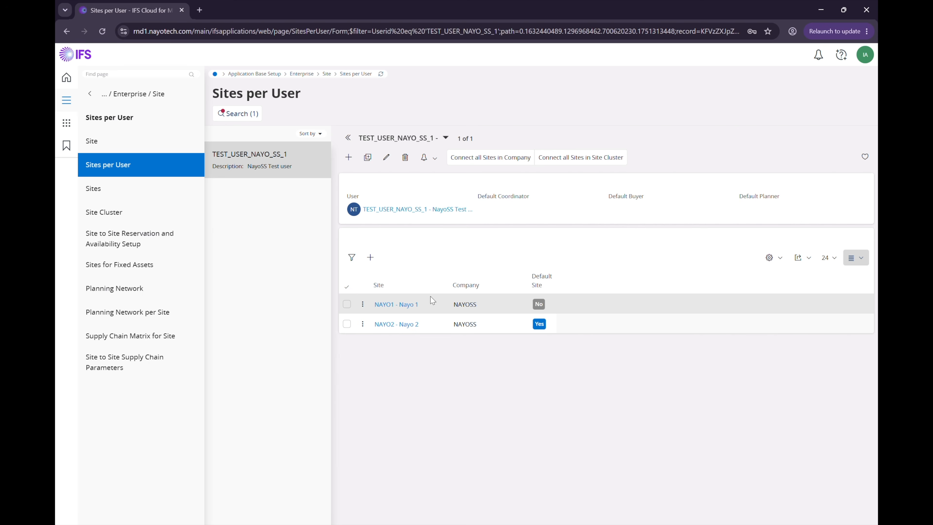
{"action": "left_click", "coordinate": [240, 162]}
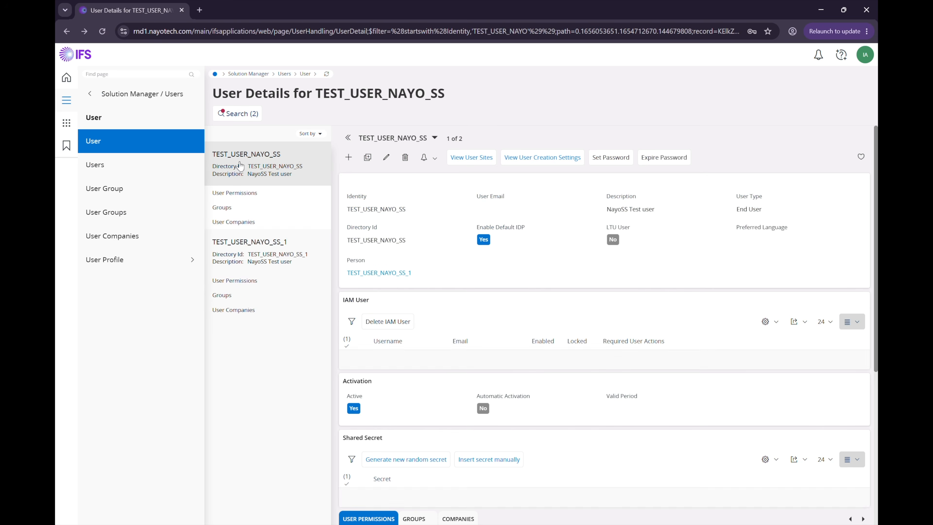